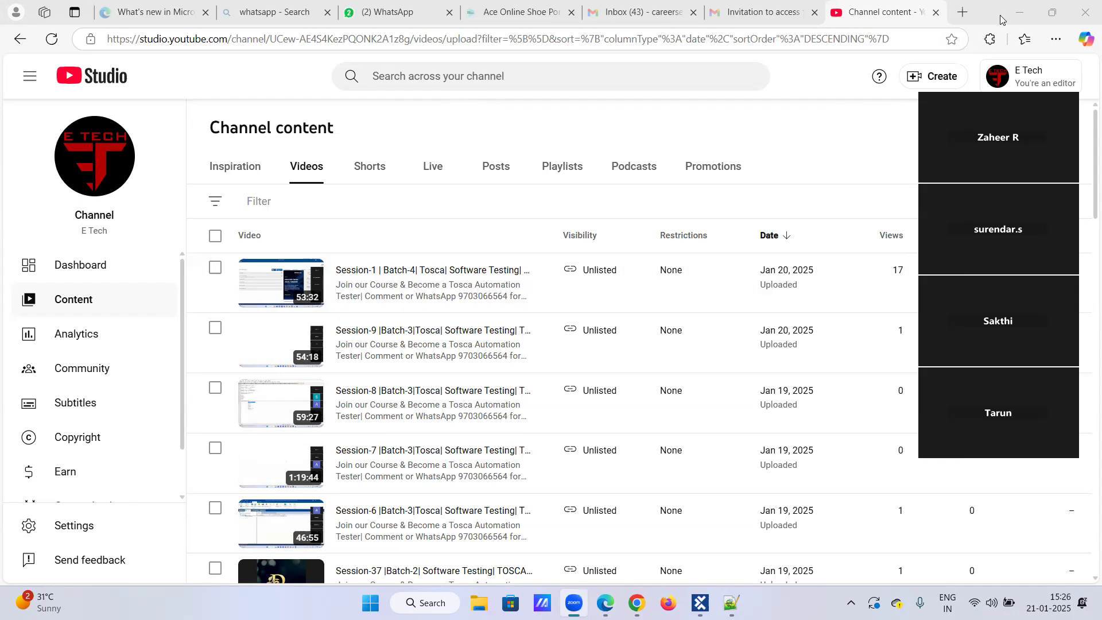
Minimize the browser, look over the test cases in Tosca Commander, and bring up the Batch-3_Tosca.txt notes in Notepad++.
left_click(1020, 17)
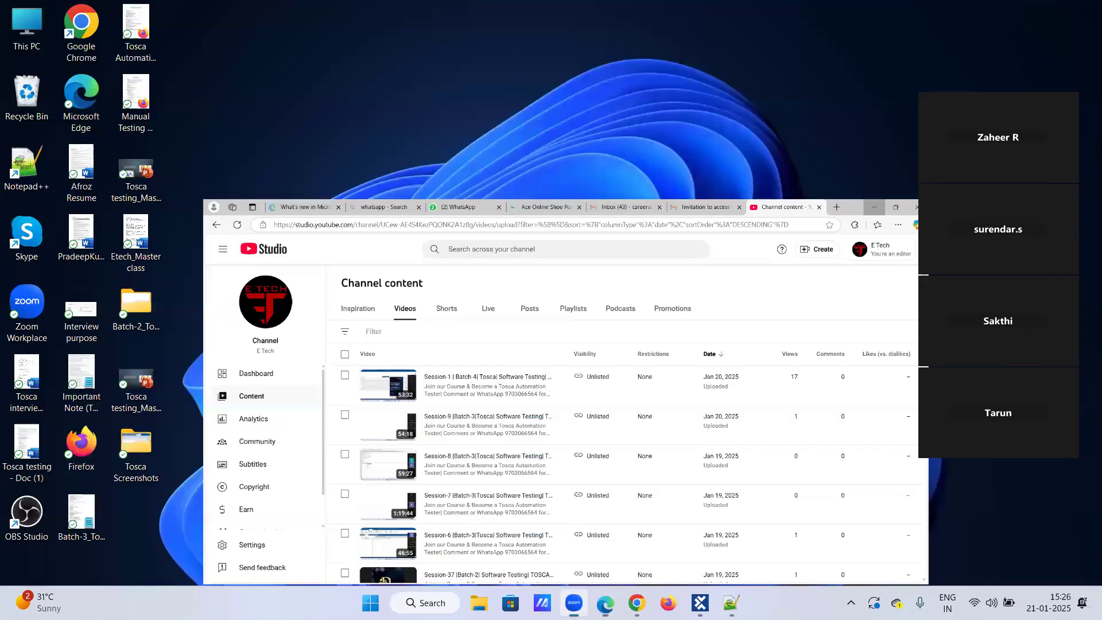
left_click(700, 604)
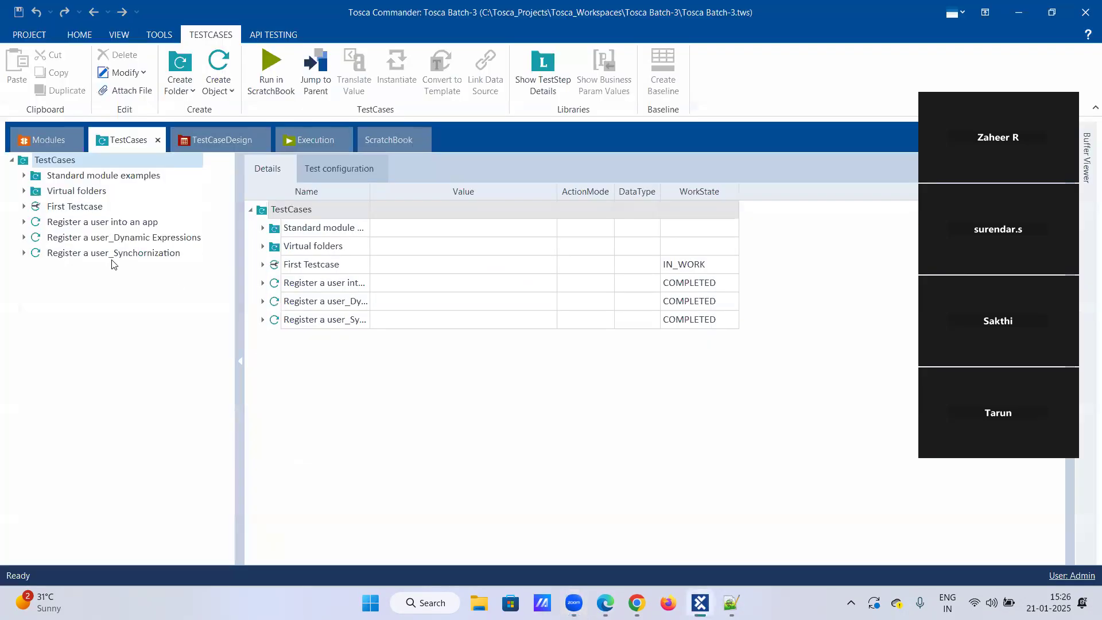
left_click(731, 603)
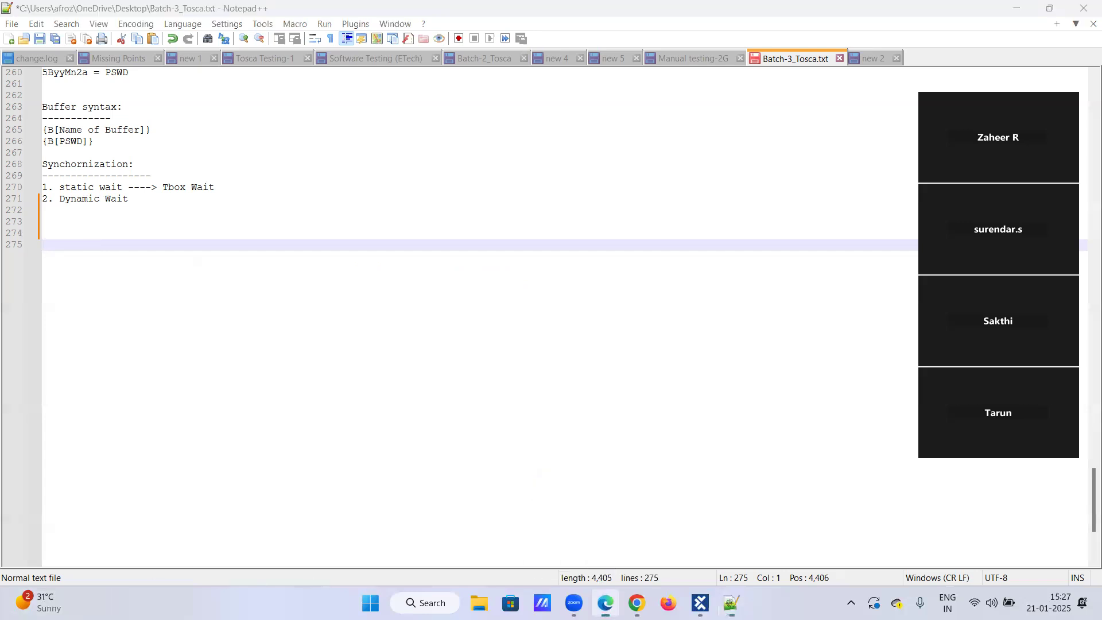
Switch to the Ace Online Shoe Portal in Edge, expand the Formal Shoes list and highlight the page's URL.
left_click(606, 603)
left_click(551, 12)
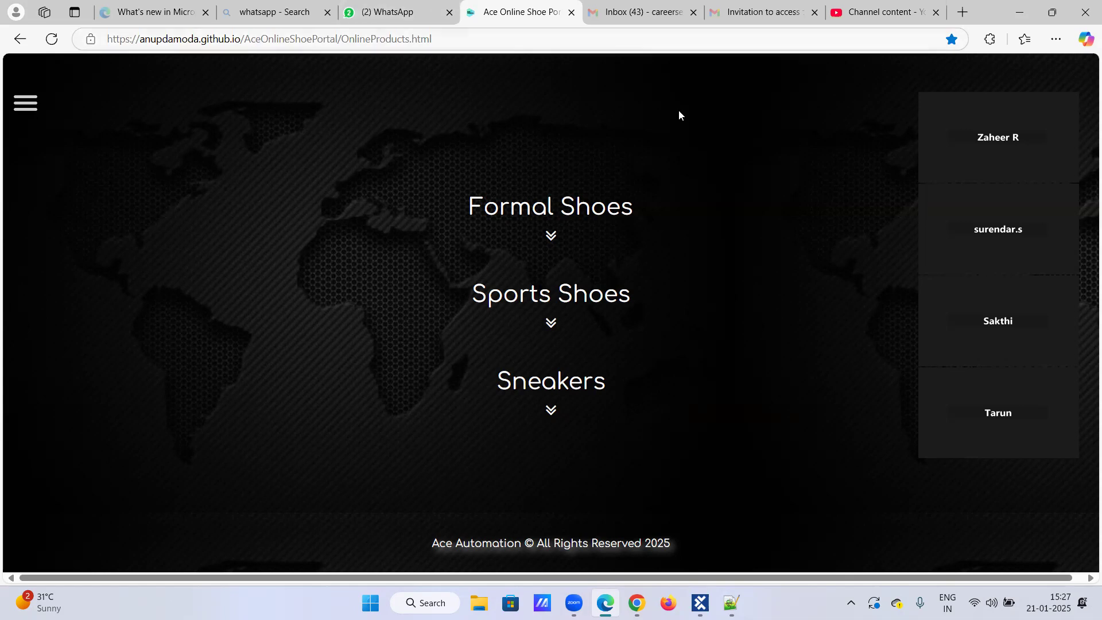
left_click(551, 236)
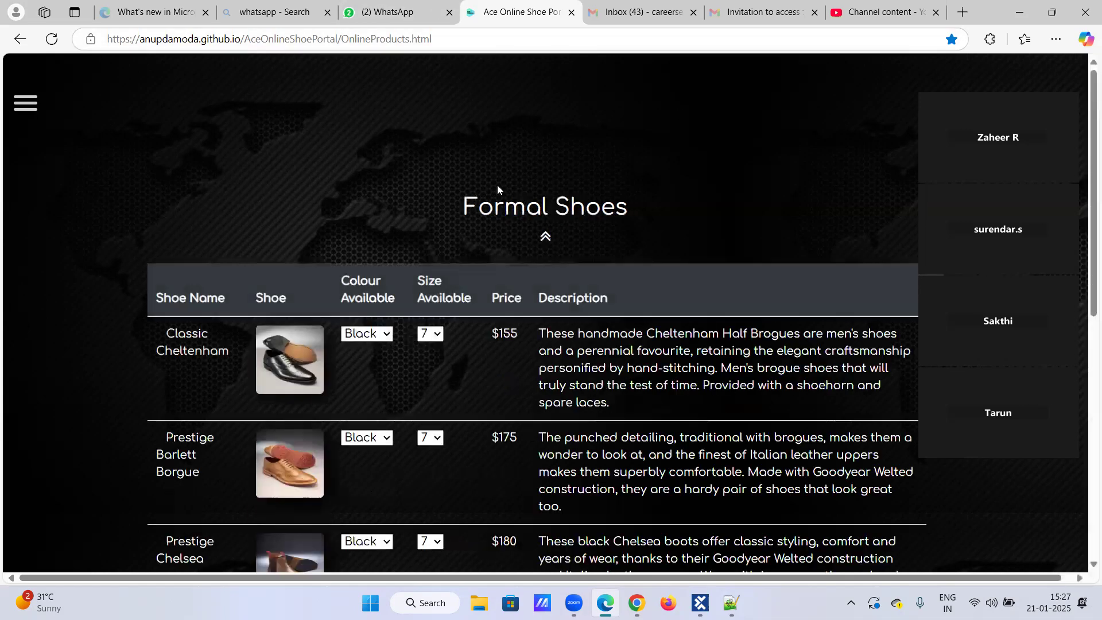
left_click_drag(437, 39, 2, 50)
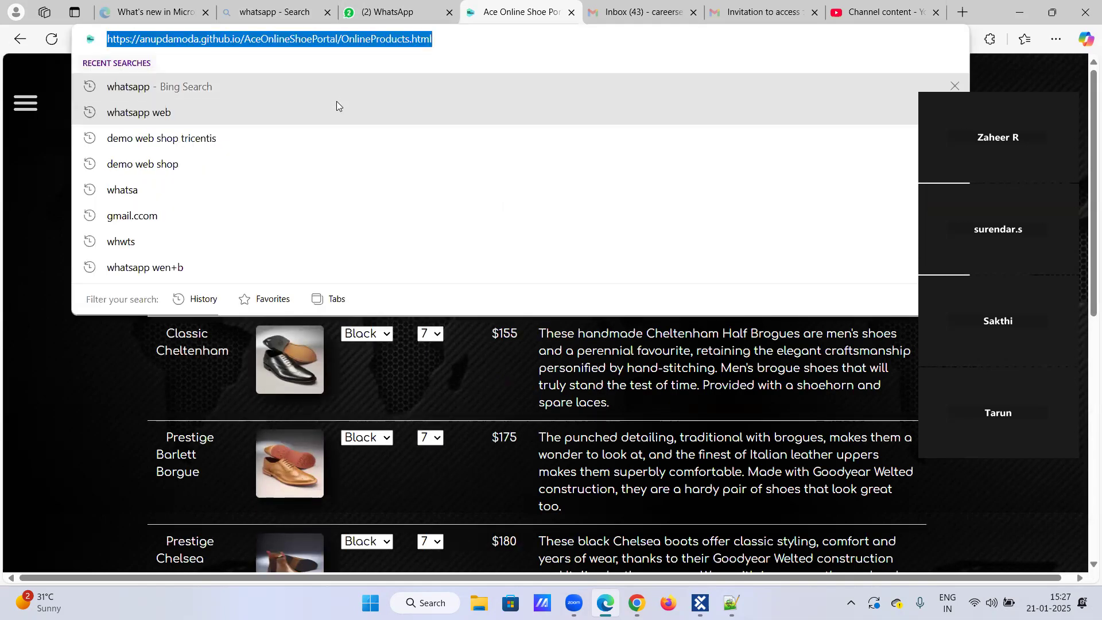
left_click(88, 364)
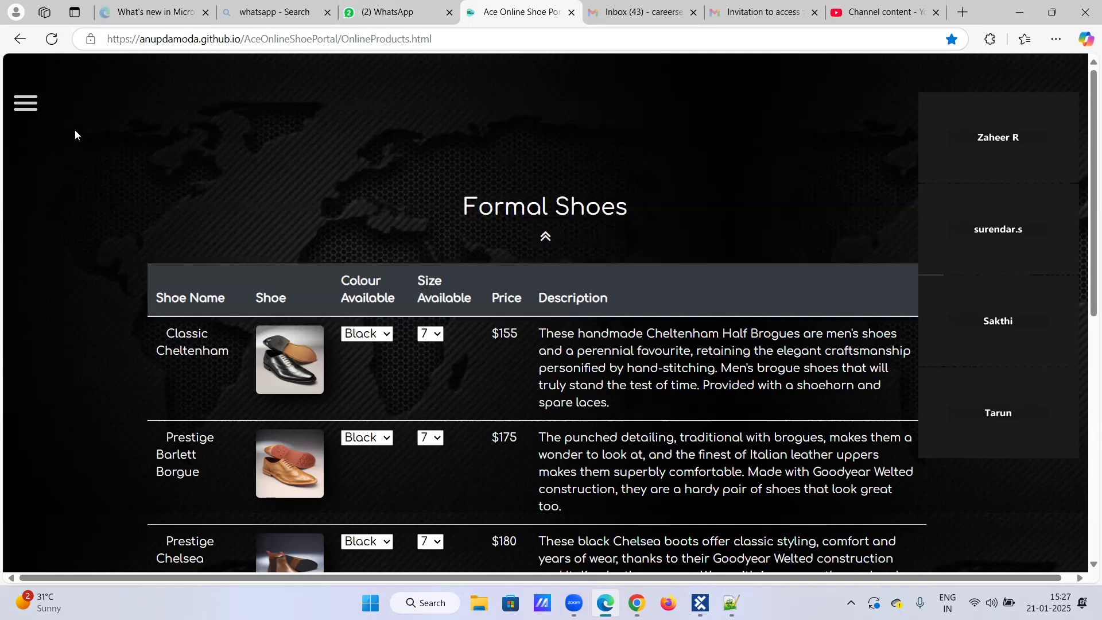
Go to the shoe portal's Home page and highlight its URL.
left_click(25, 110)
left_click(32, 136)
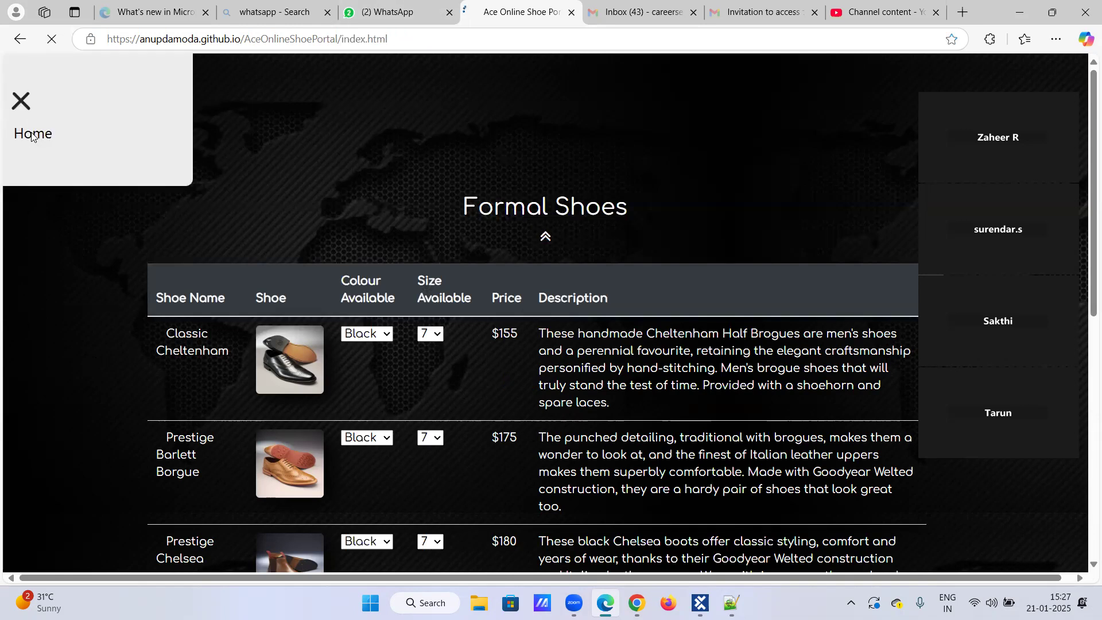
left_click_drag(402, 40, 5, 60)
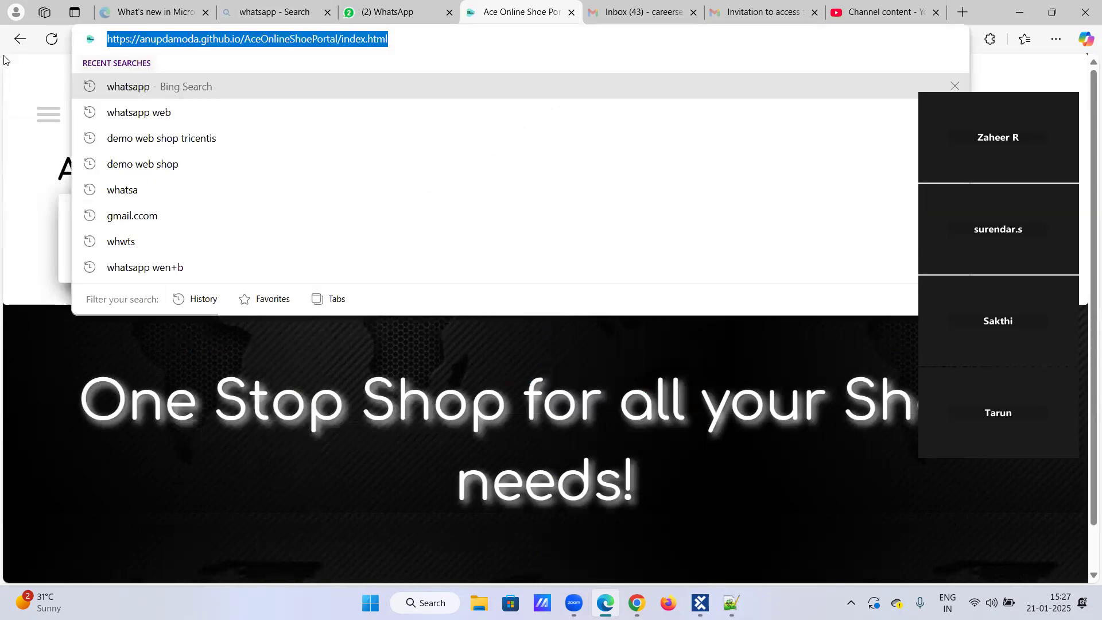
left_click(601, 5)
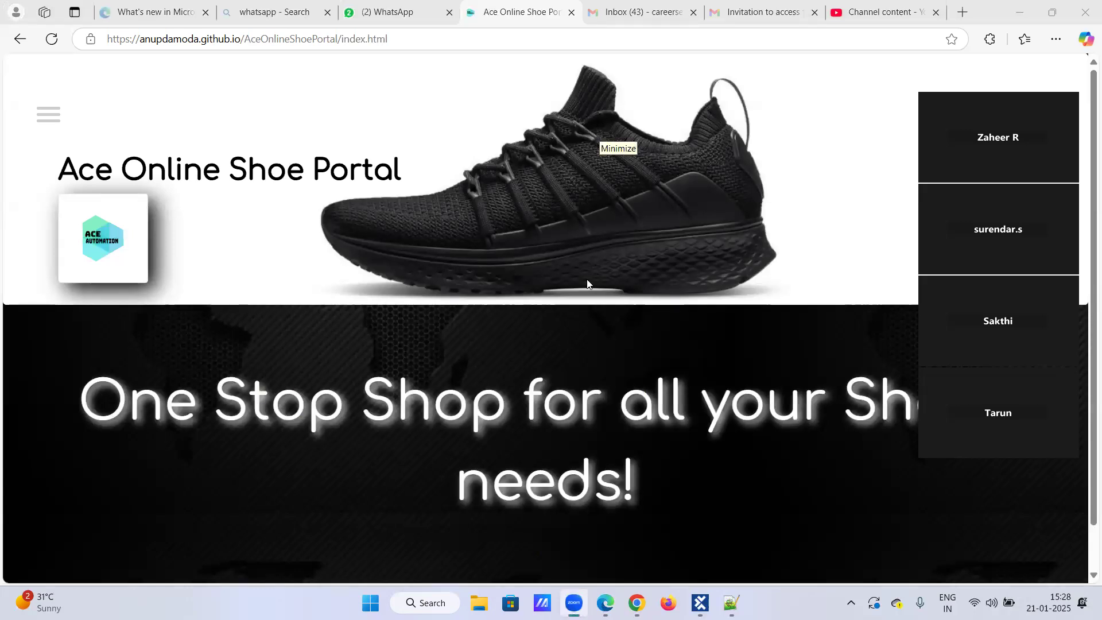
Open the portal's Online Products page and expand Formal Shoes to examine the table's rows and columns.
scroll(230, 127, "down", 1)
left_click(50, 82)
left_click(50, 82)
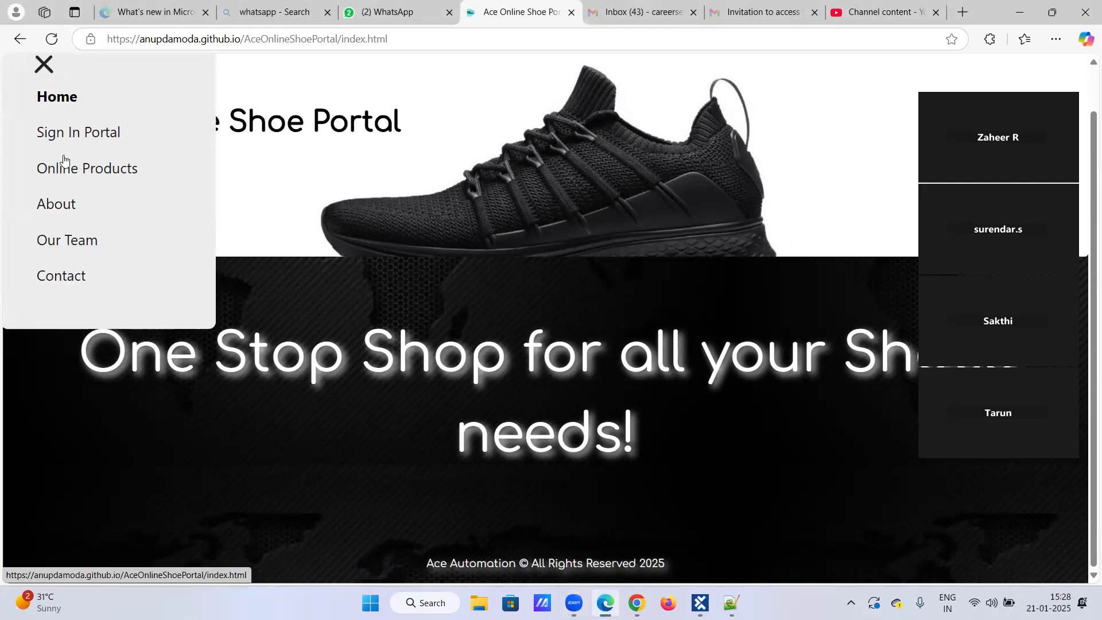
left_click(66, 175)
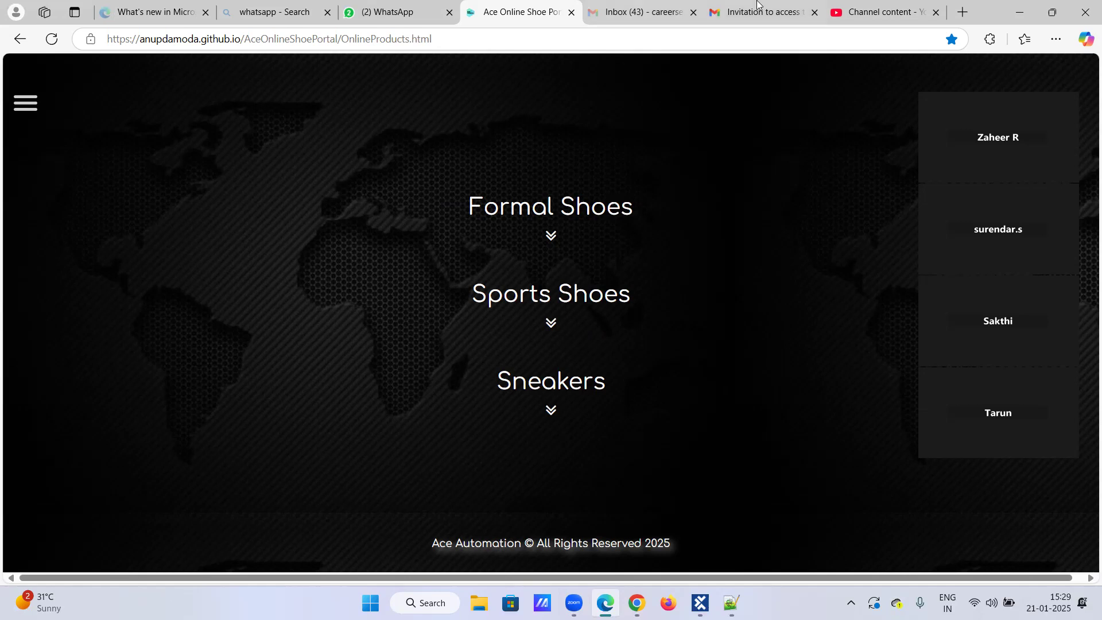
left_click(545, 237)
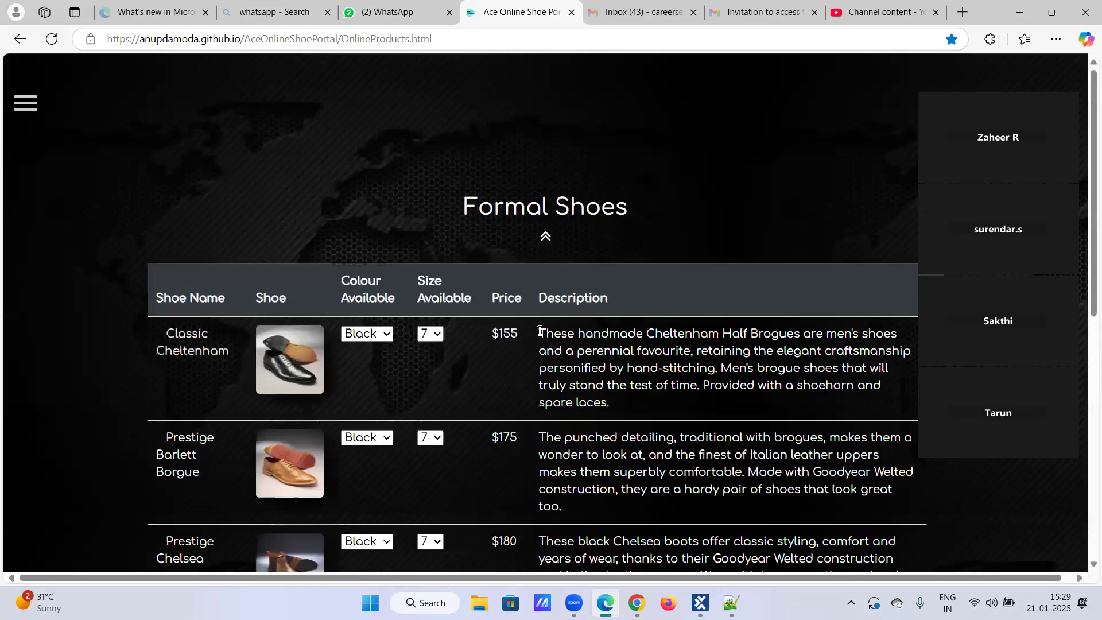
scroll(540, 339, "down", 4)
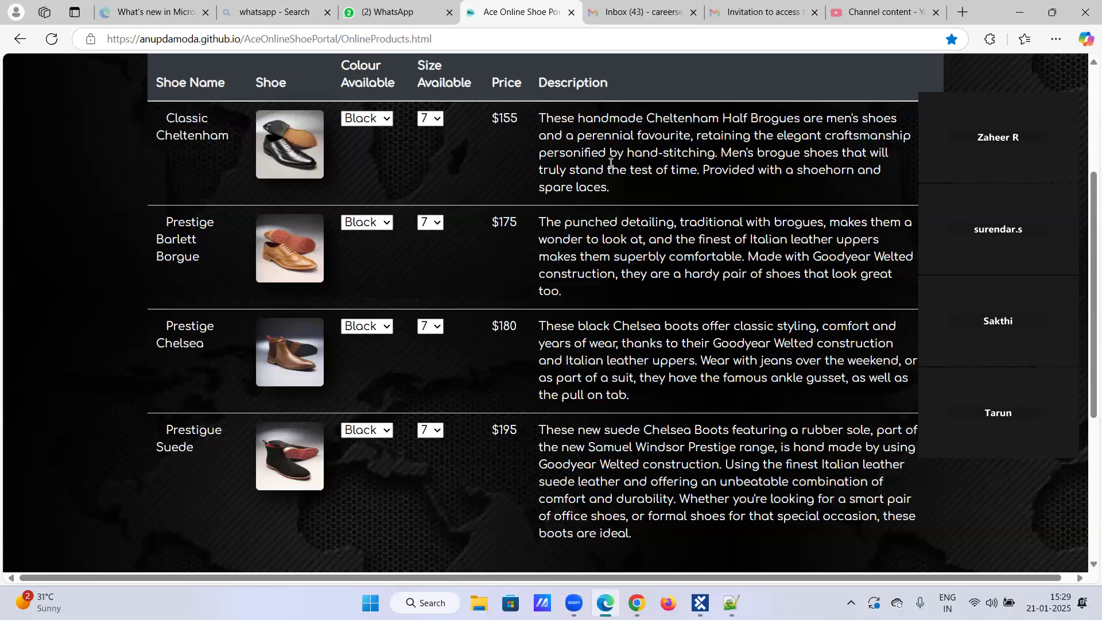
scroll(550, 158, "up", 2)
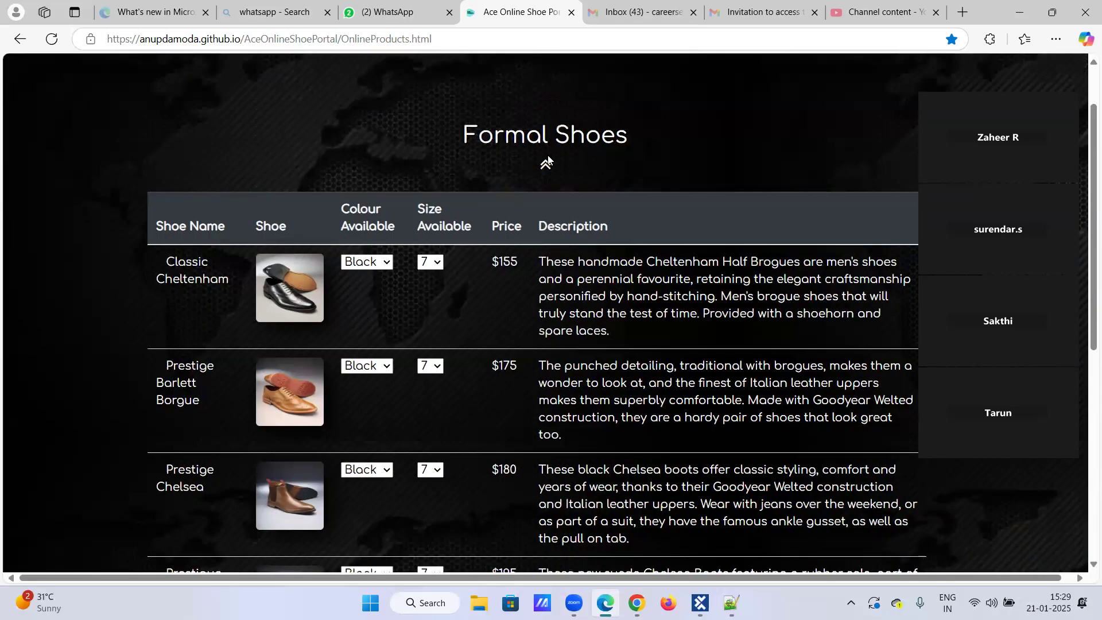
scroll(541, 319, "down", 2)
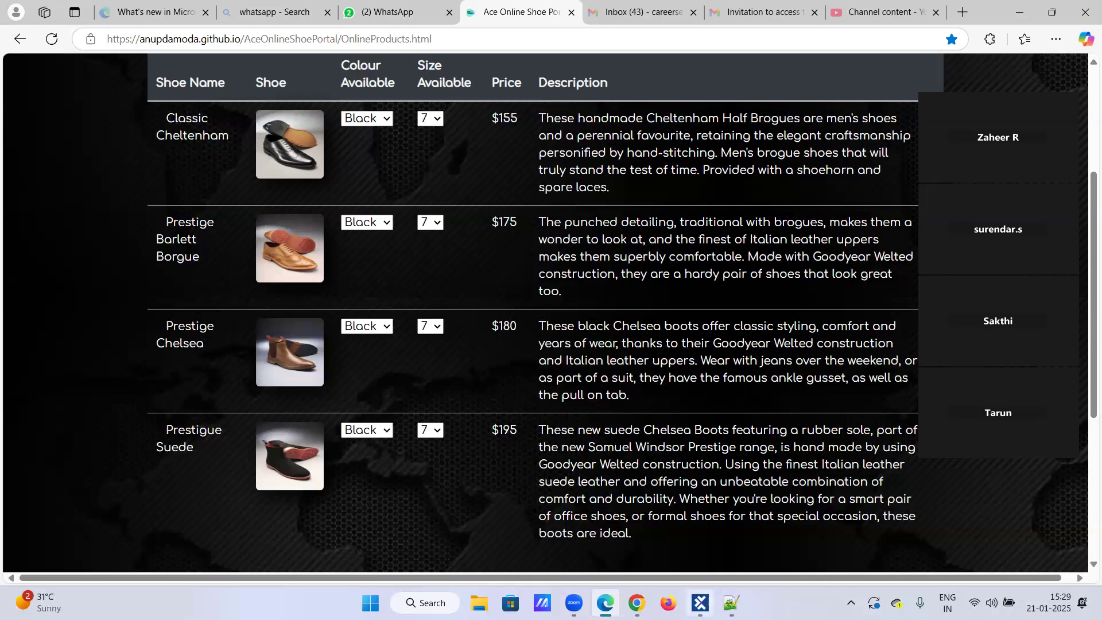
Switch to Tosca Commander and create a folder named "Ace online shoe portal" under Modules.
left_click(700, 602)
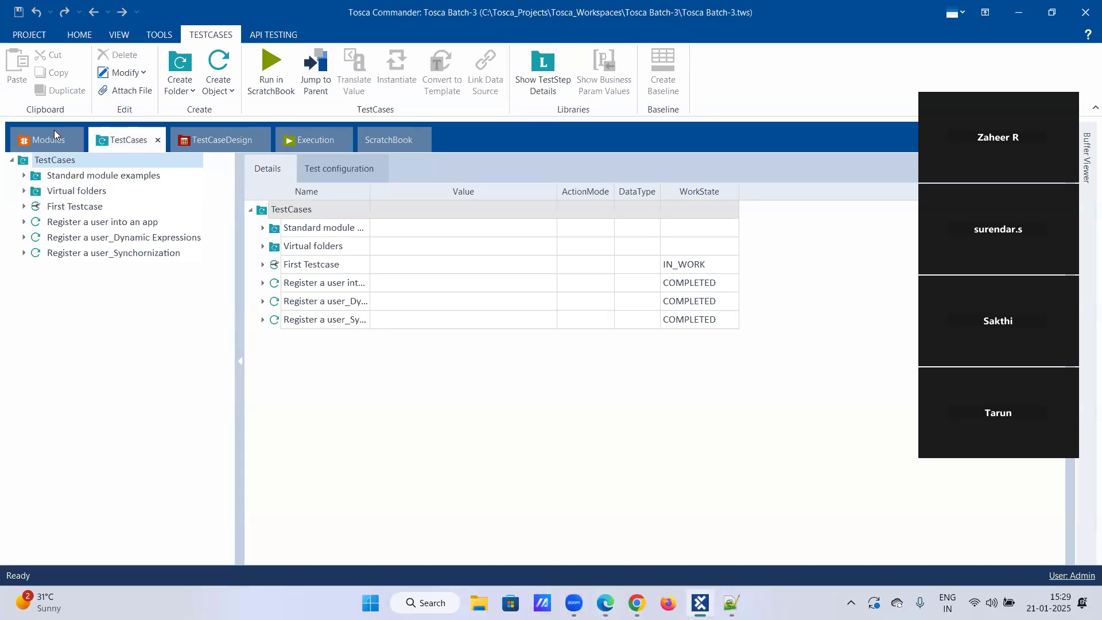
left_click(37, 142)
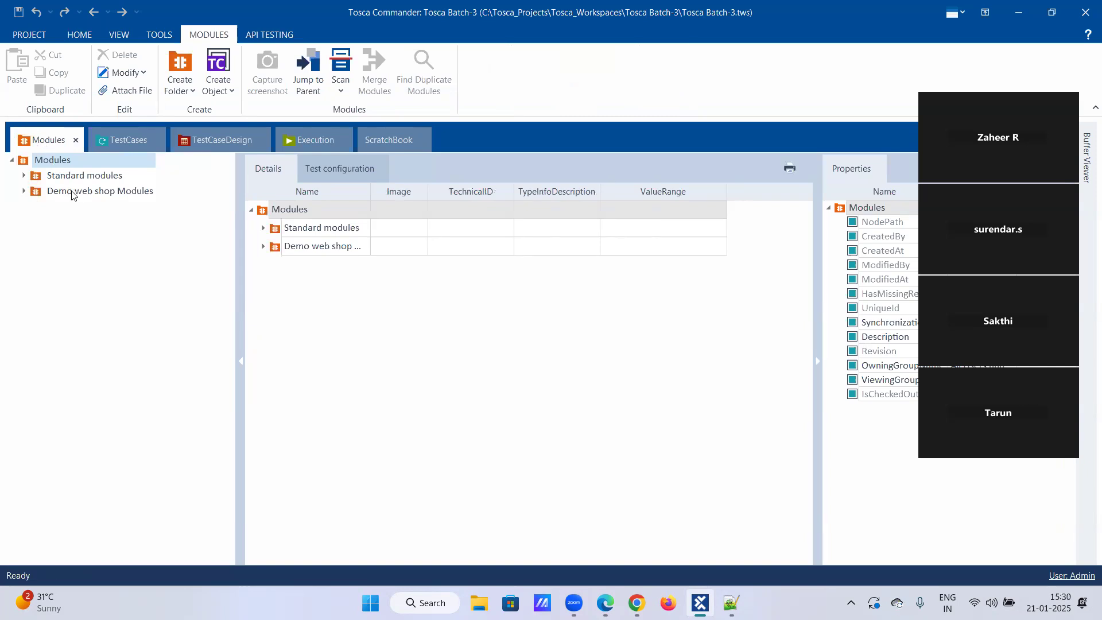
right_click(66, 161)
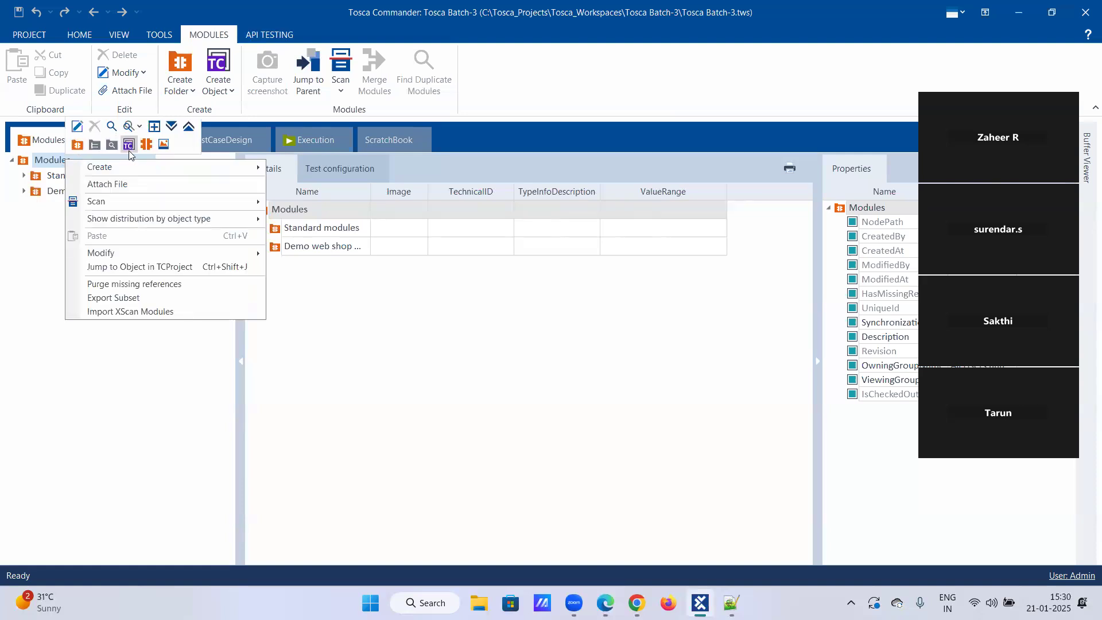
left_click(75, 145)
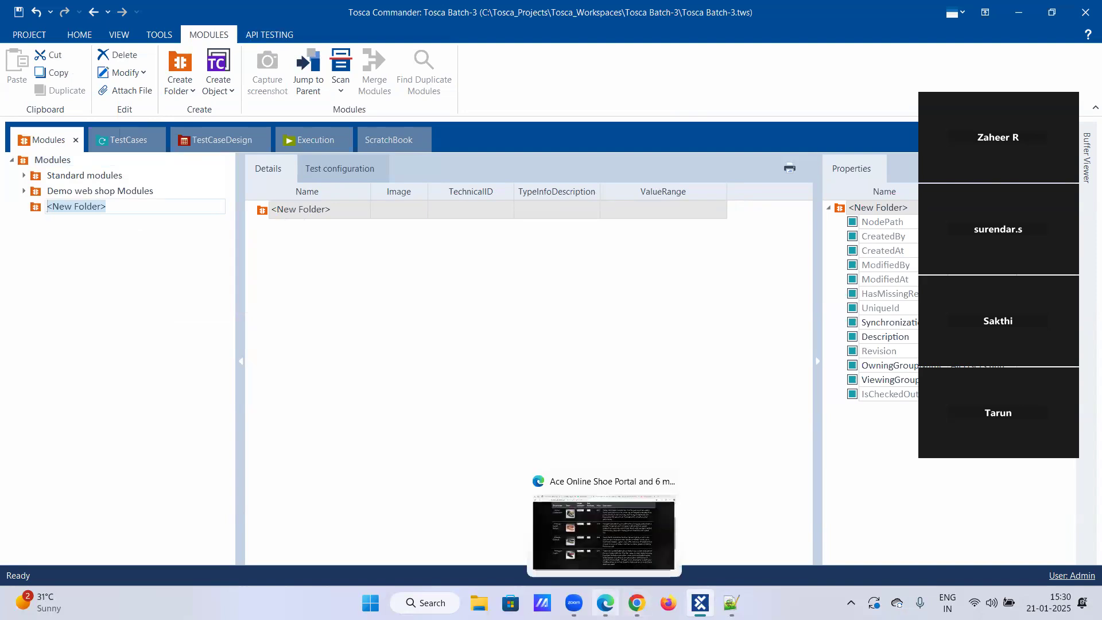
left_click(605, 603)
left_click(606, 603)
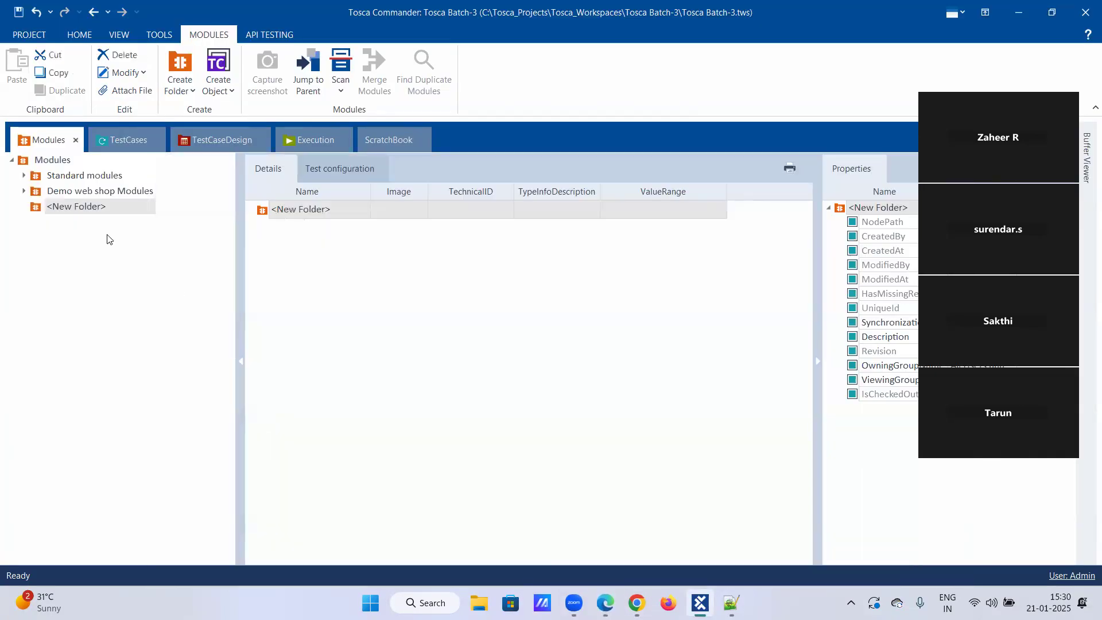
right_click(99, 207)
left_click(115, 180)
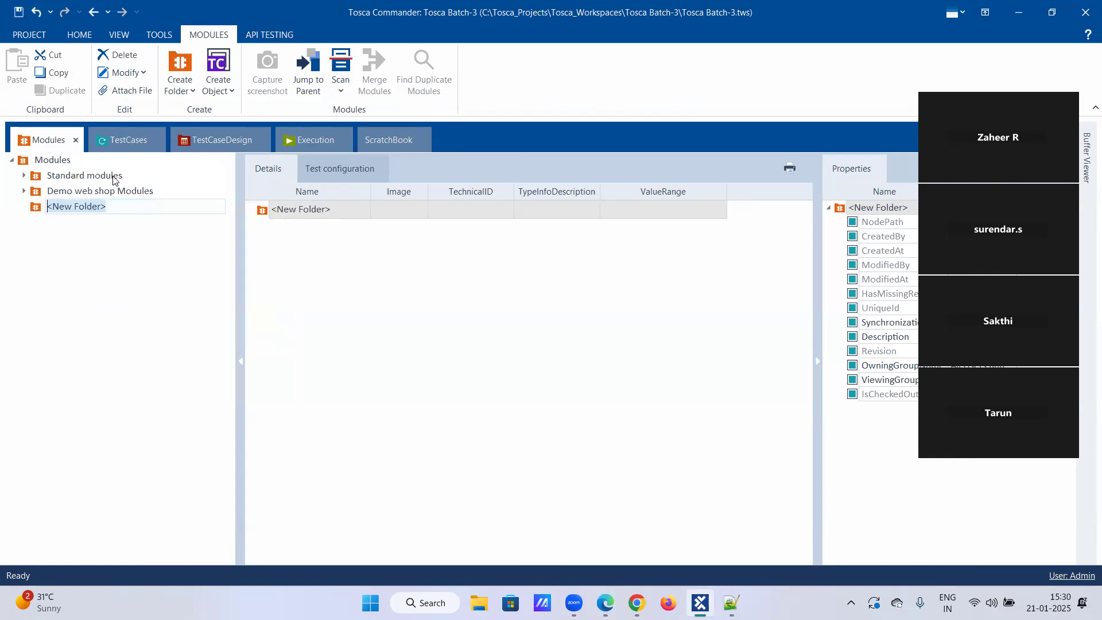
type("Ace on")
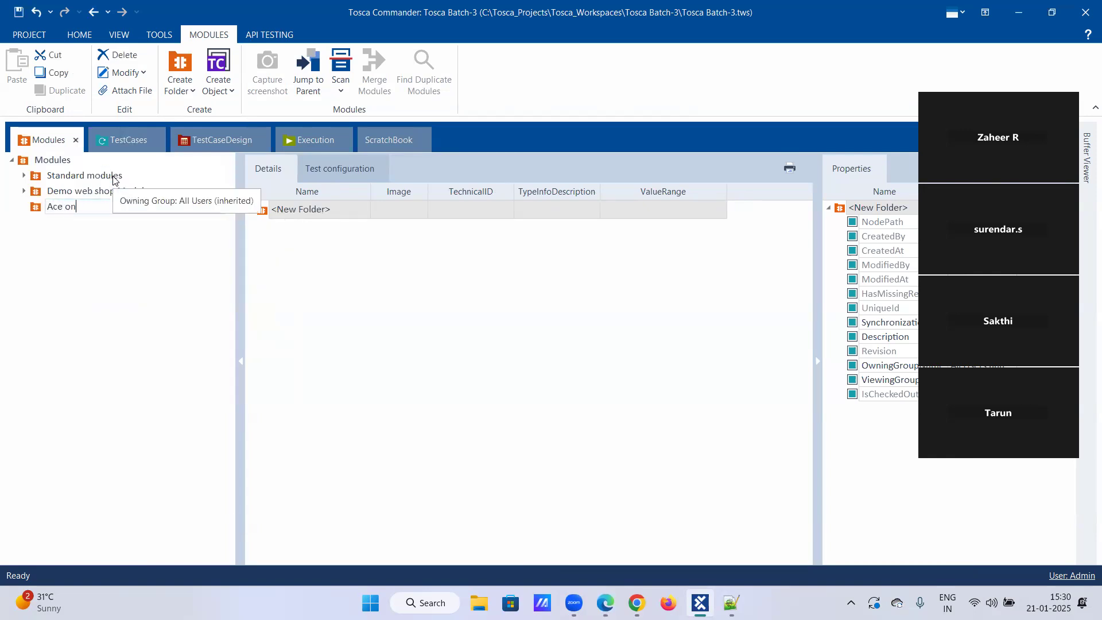
type("line shoe portal")
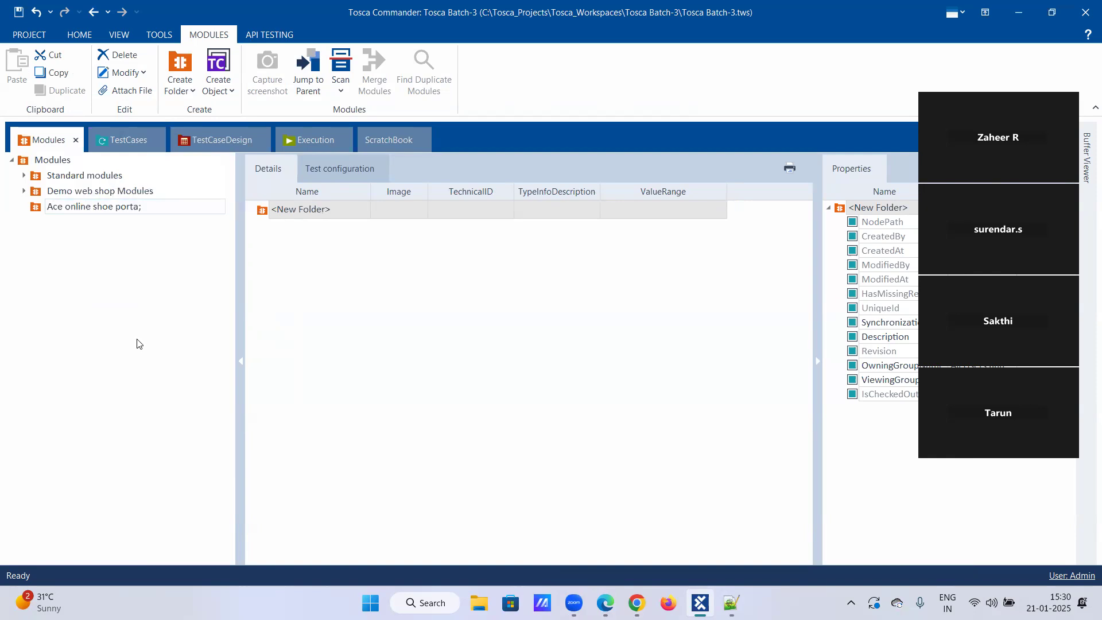
key("Return")
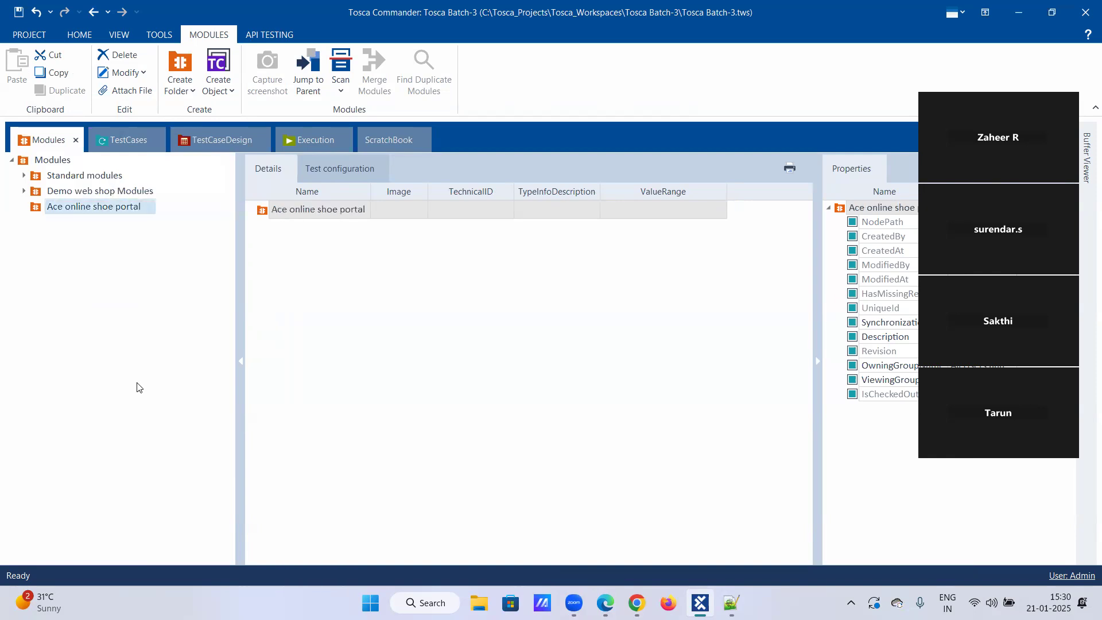
Start an application scan from the Ace online shoe portal folder and scan the open Ace Online Shoe Portal page.
right_click(97, 210)
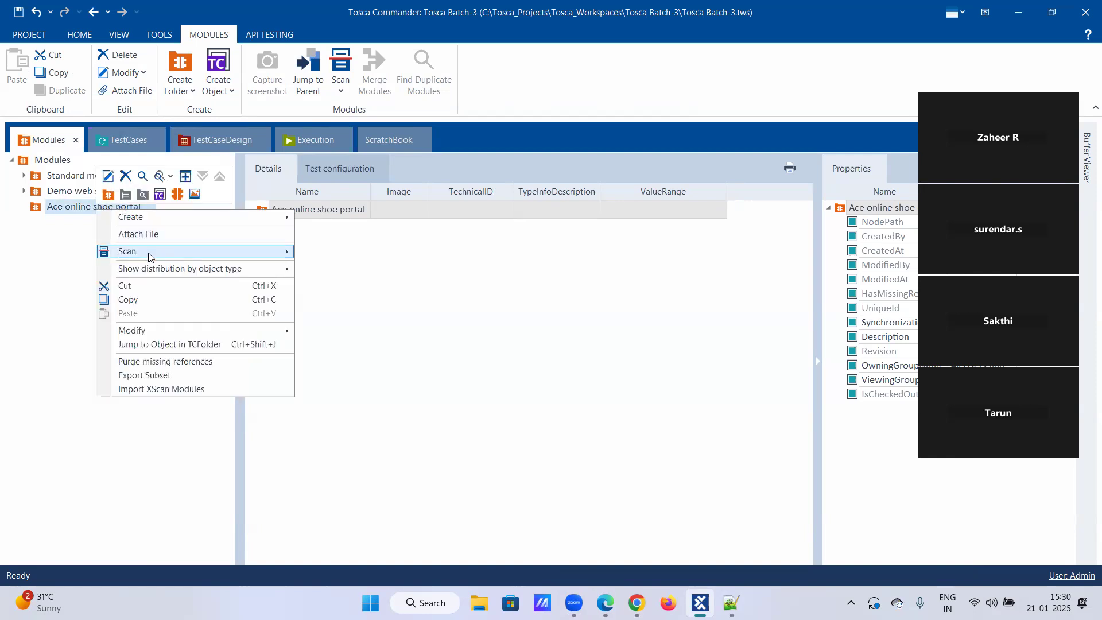
mouse_move(239, 257)
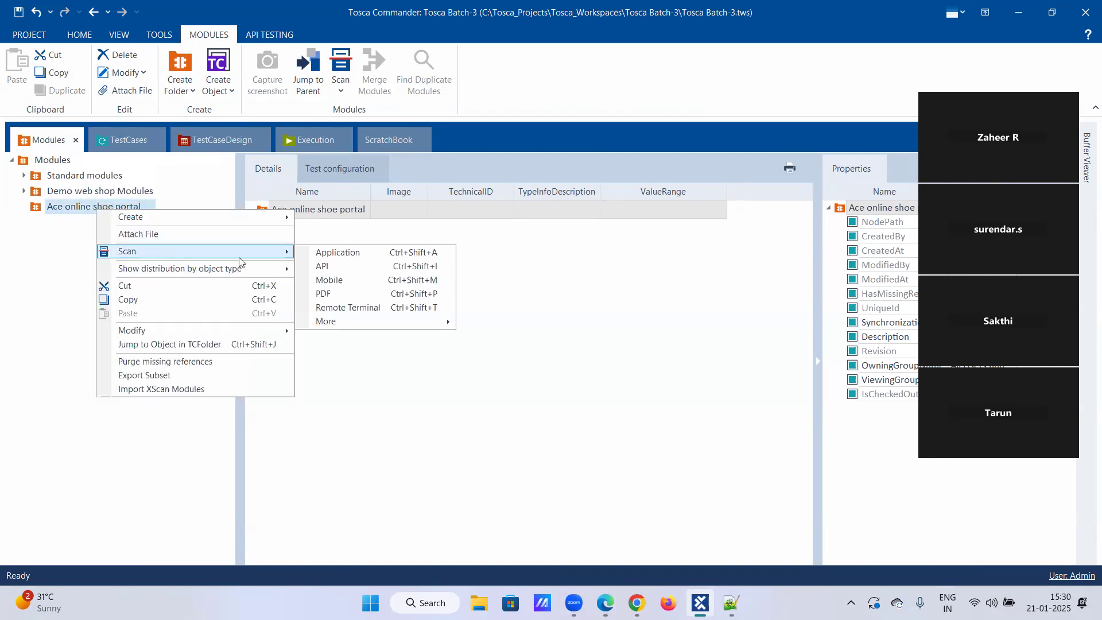
left_click(318, 256)
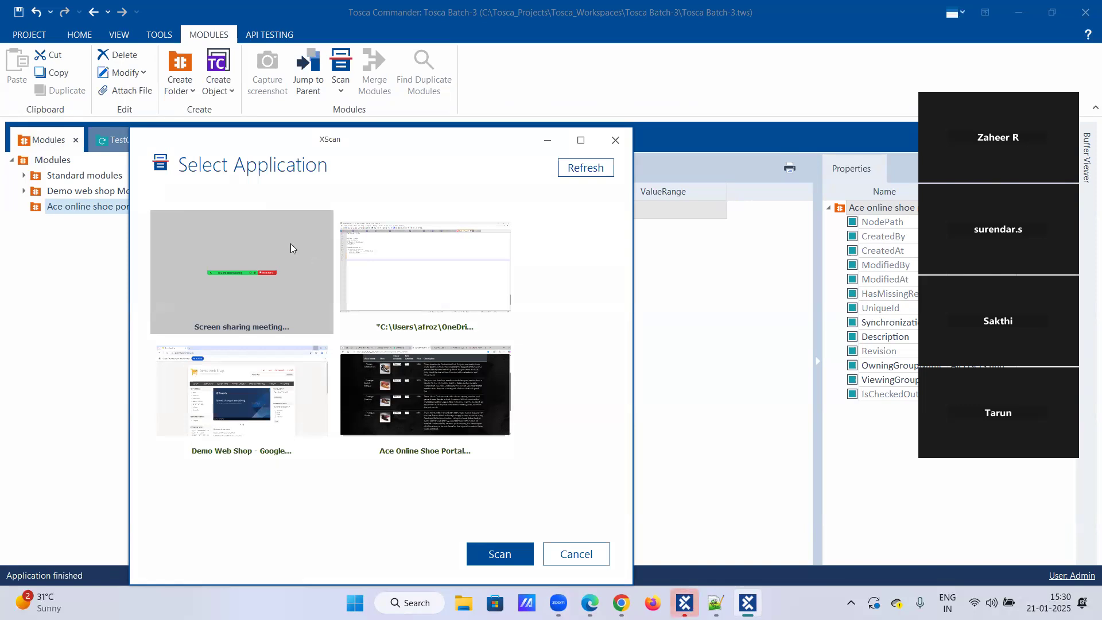
left_click(436, 430)
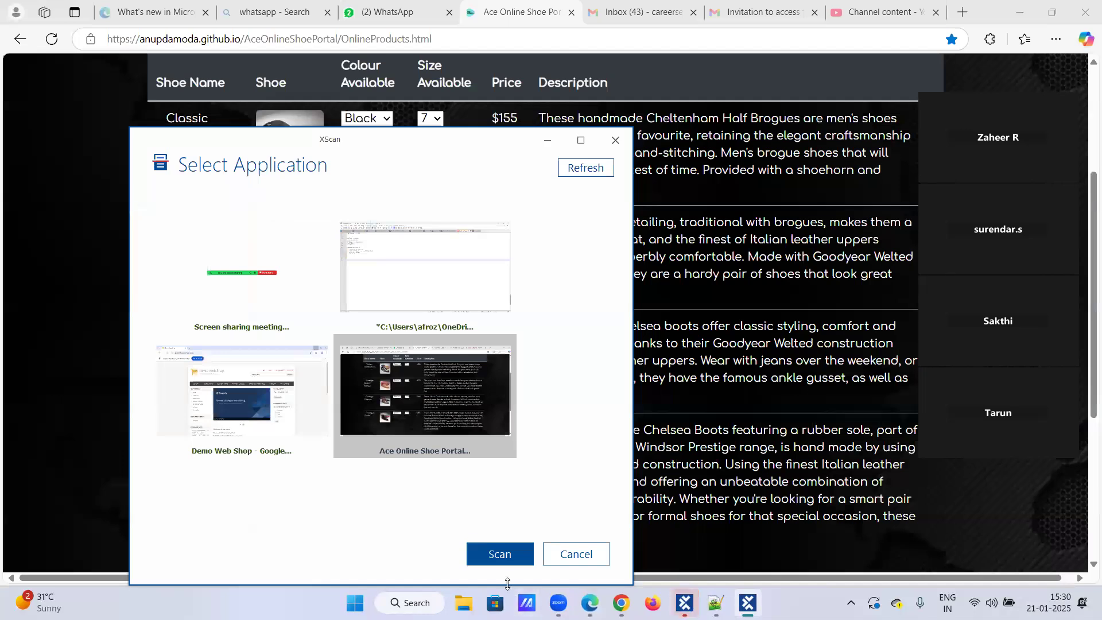
left_click(499, 555)
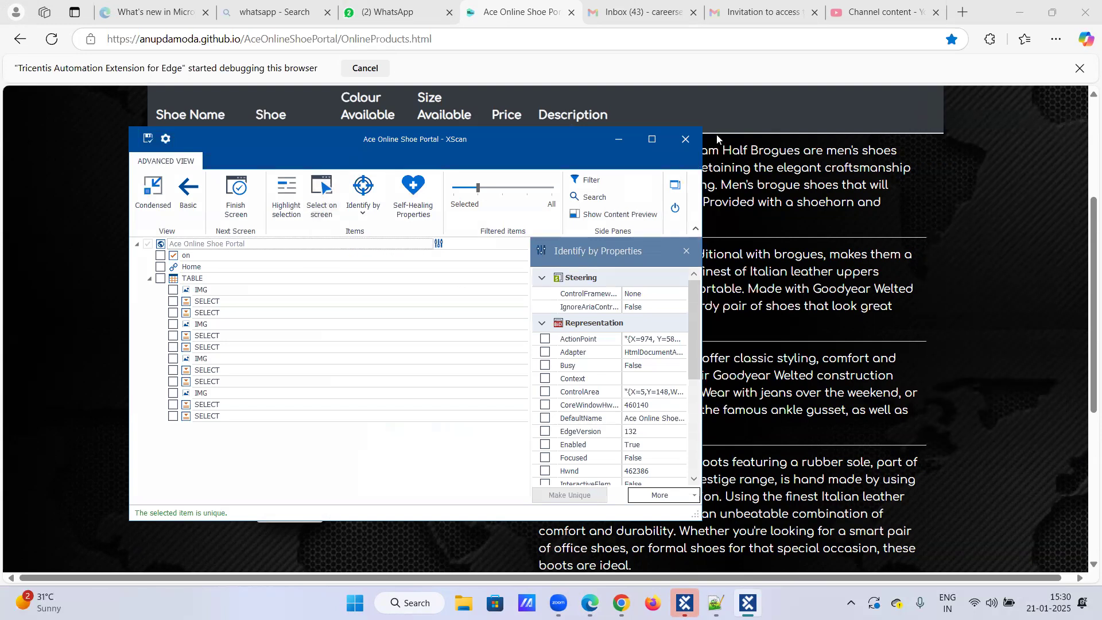
Move the XScan window aside and pick the whole Formal Shoes table on the web page as the module's control.
left_click_drag(524, 147, 955, 170)
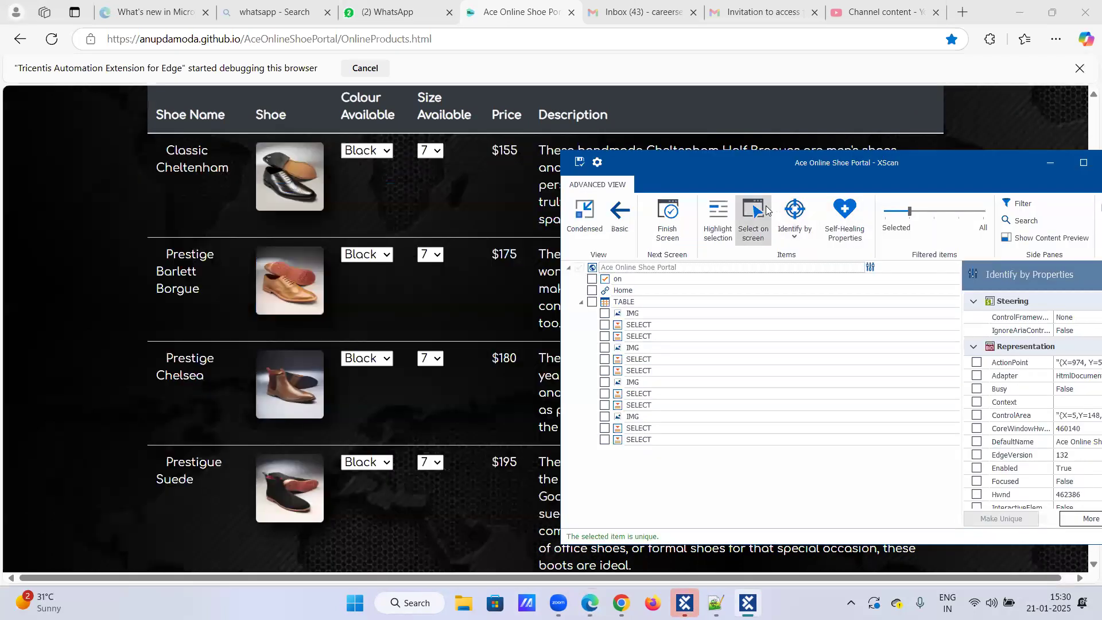
left_click(754, 212)
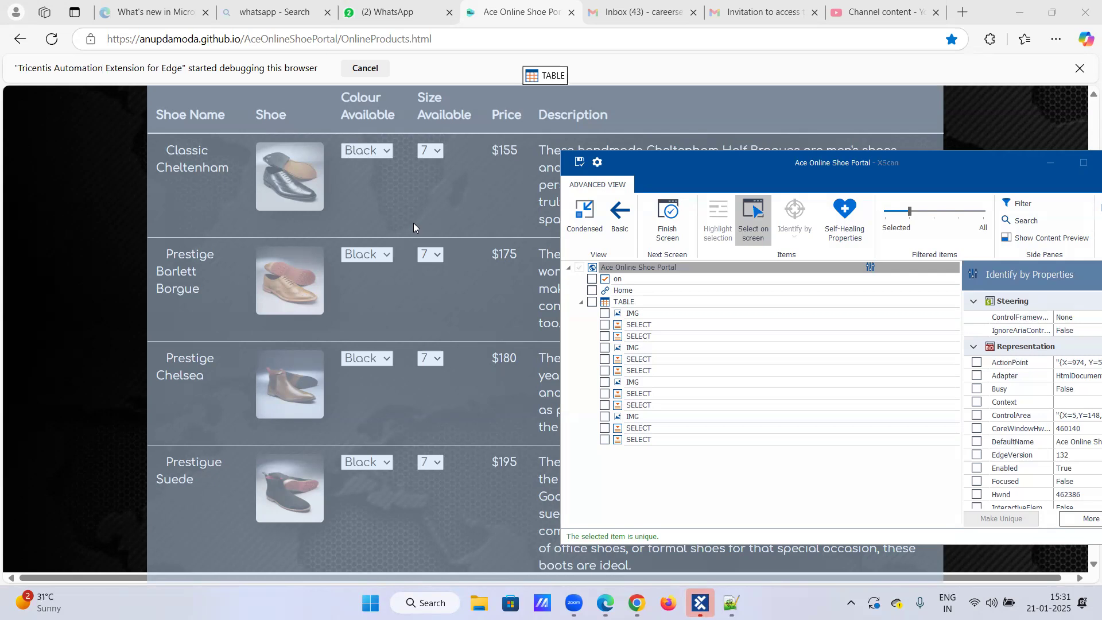
left_click(413, 222)
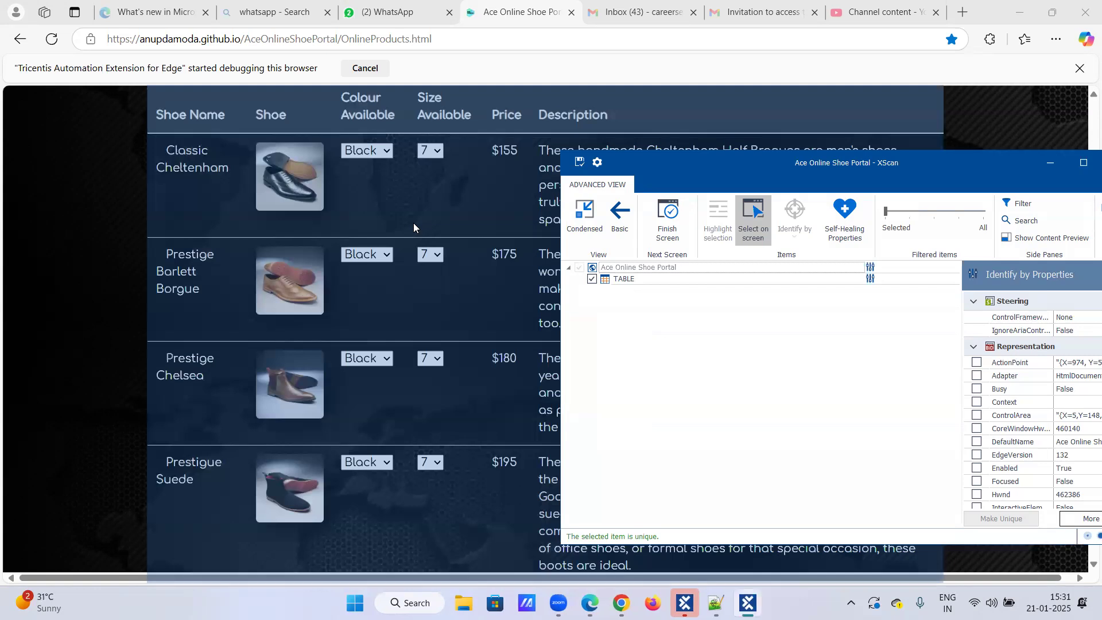
left_click(667, 282)
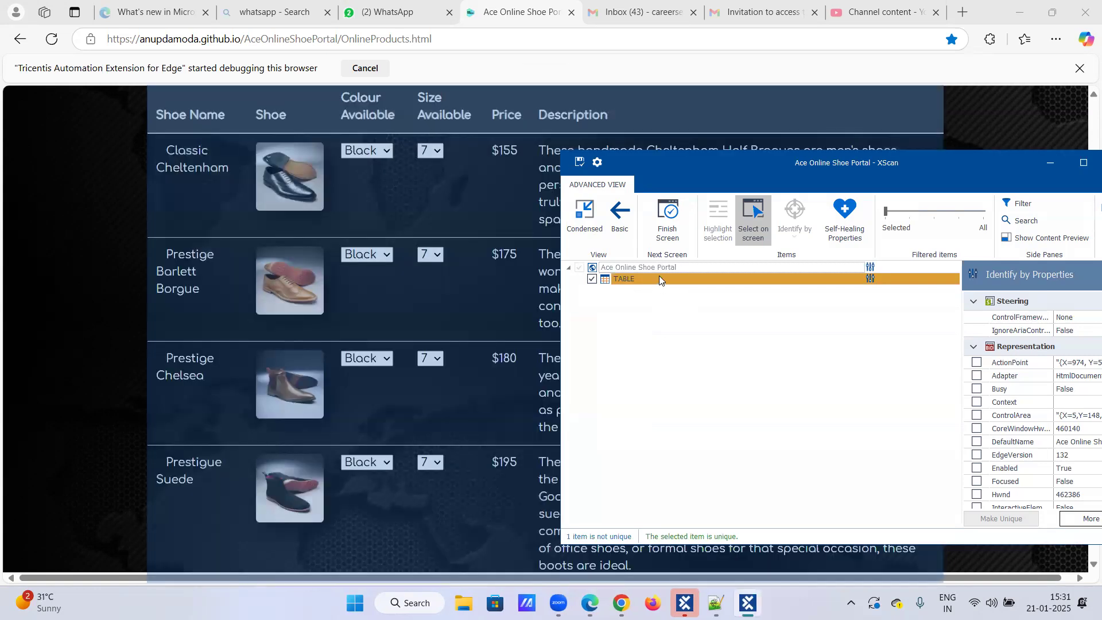
left_click(753, 208)
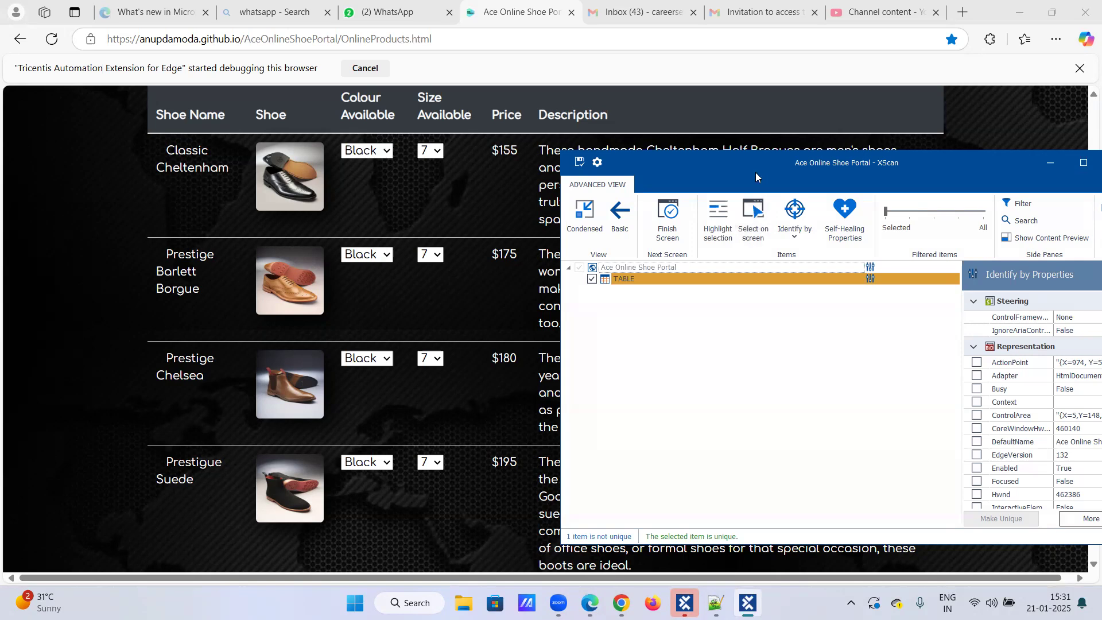
Add the ClassName property to the TABLE control's identification so that it is unique.
left_click(534, 261)
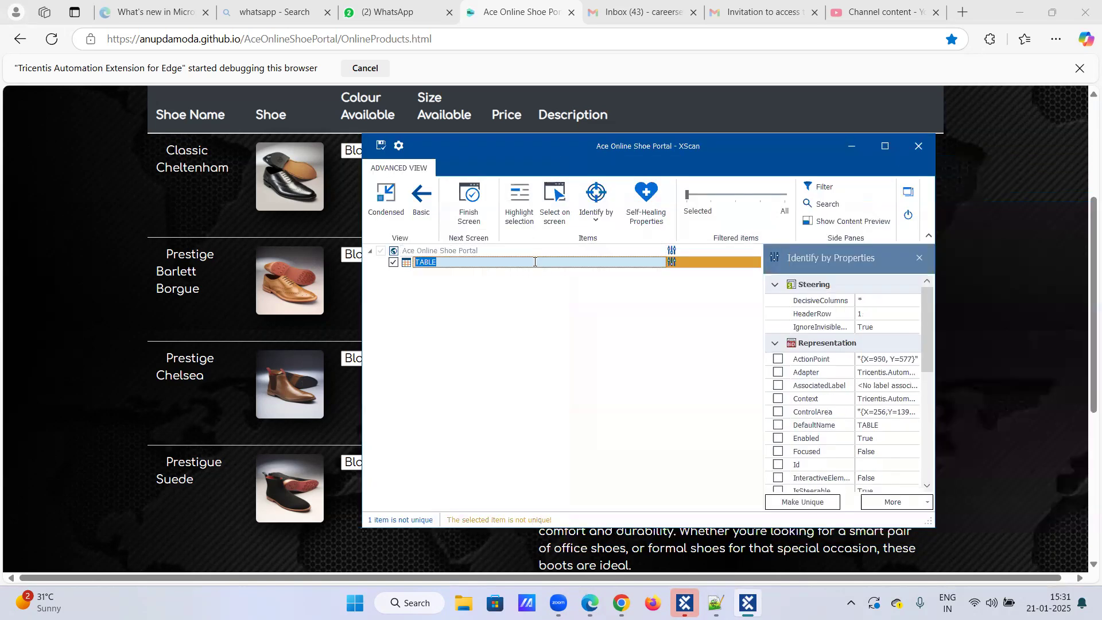
scroll(844, 344, "down", 5)
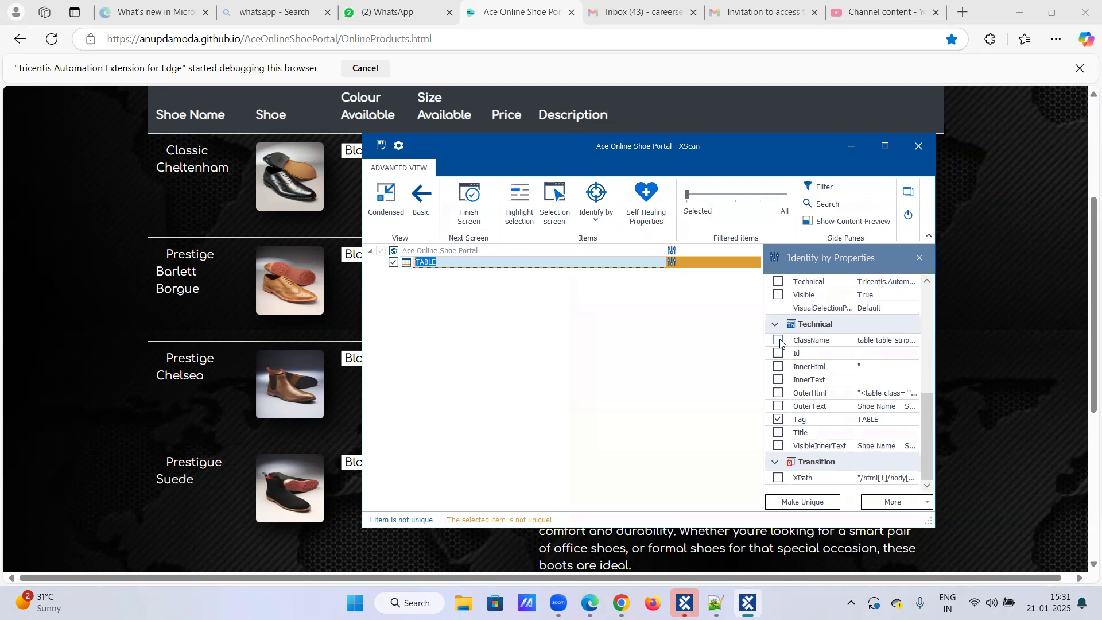
left_click(780, 339)
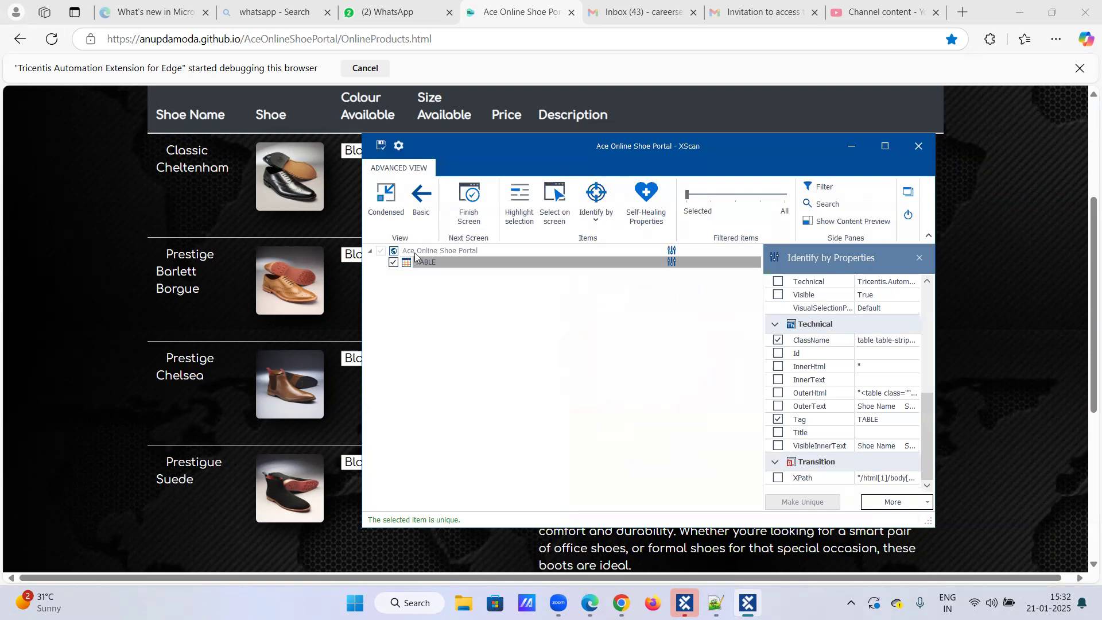
Rename the scanned table control as "TABLE-Formal Shoes".
right_click(447, 265)
left_click(450, 274)
type("-Fro")
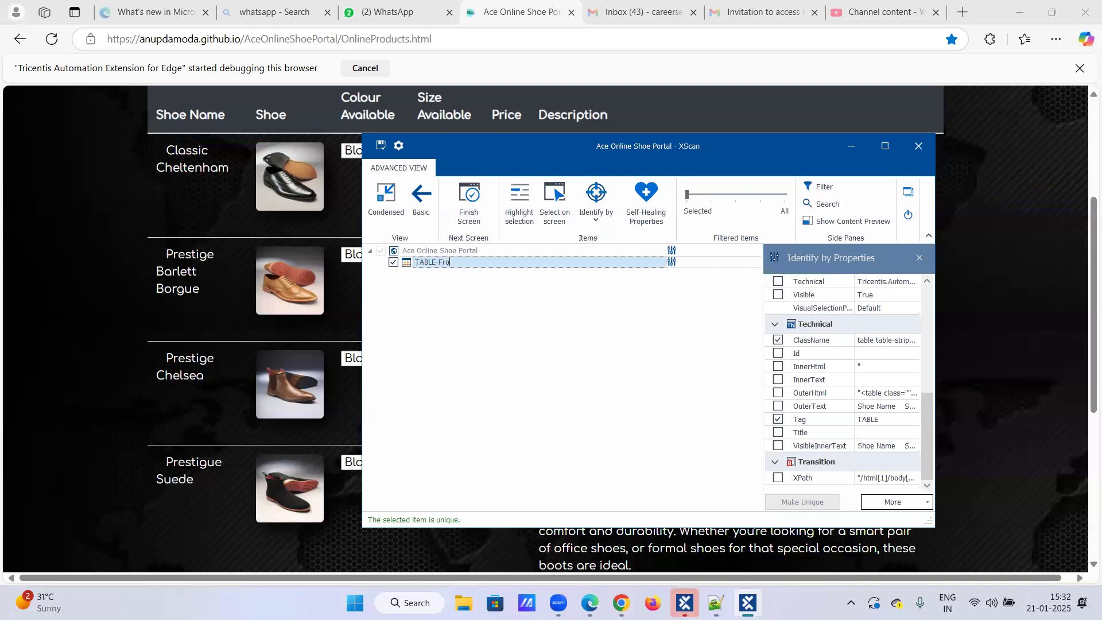
key("BackSpace")
key("BackSpace")
type("ormal Shoes")
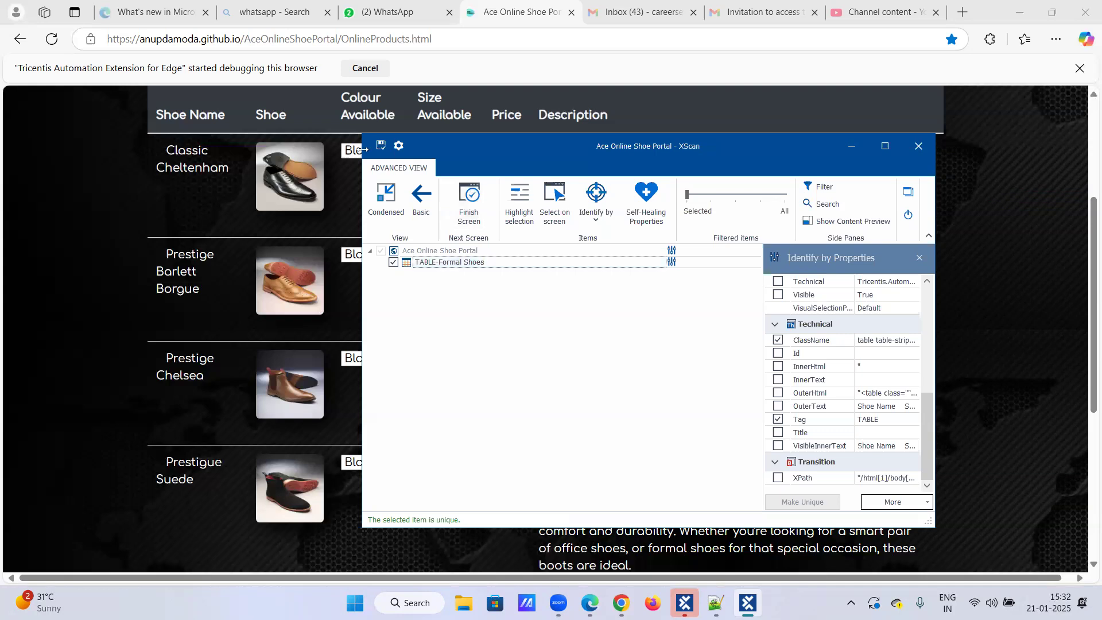
Save the scanned module, close XScan and return to Tosca Commander.
left_click(380, 145)
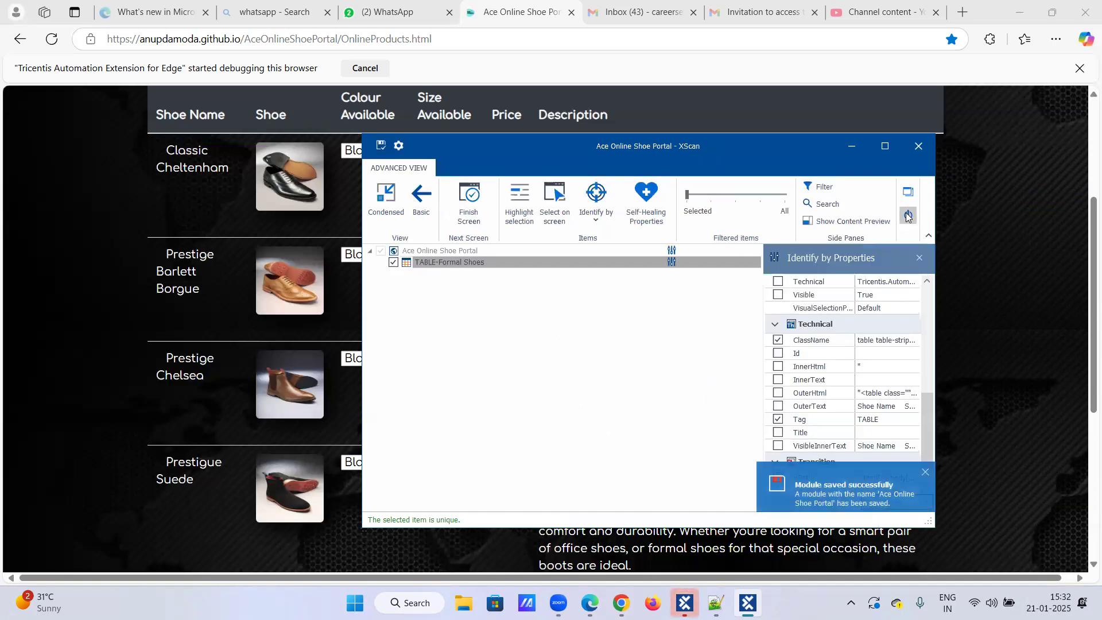
left_click(904, 216)
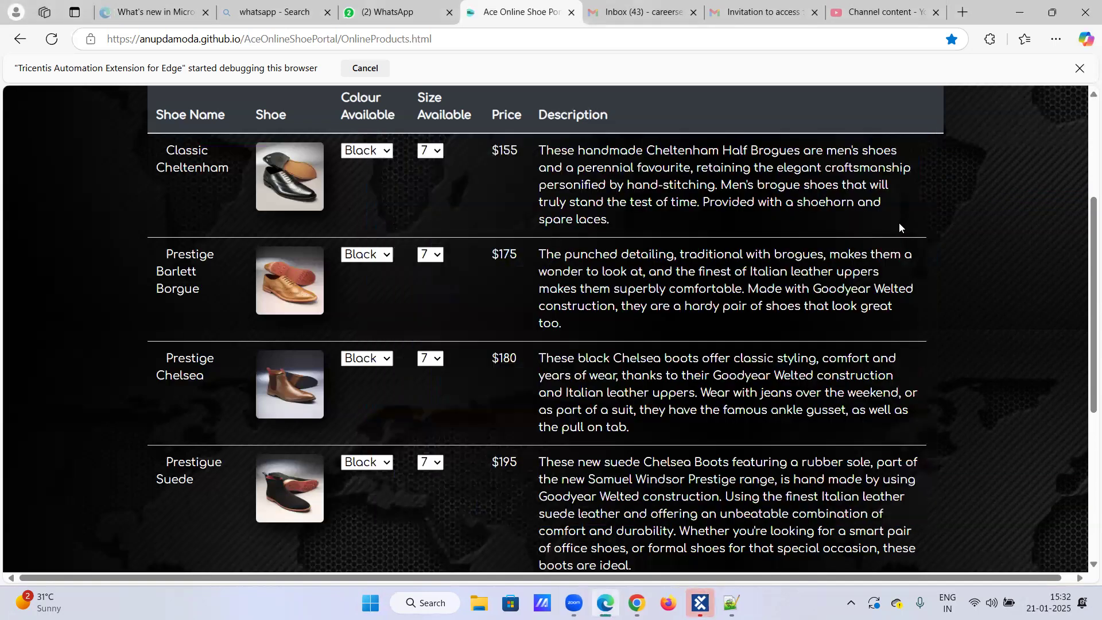
mouse_move(700, 602)
left_click(695, 559)
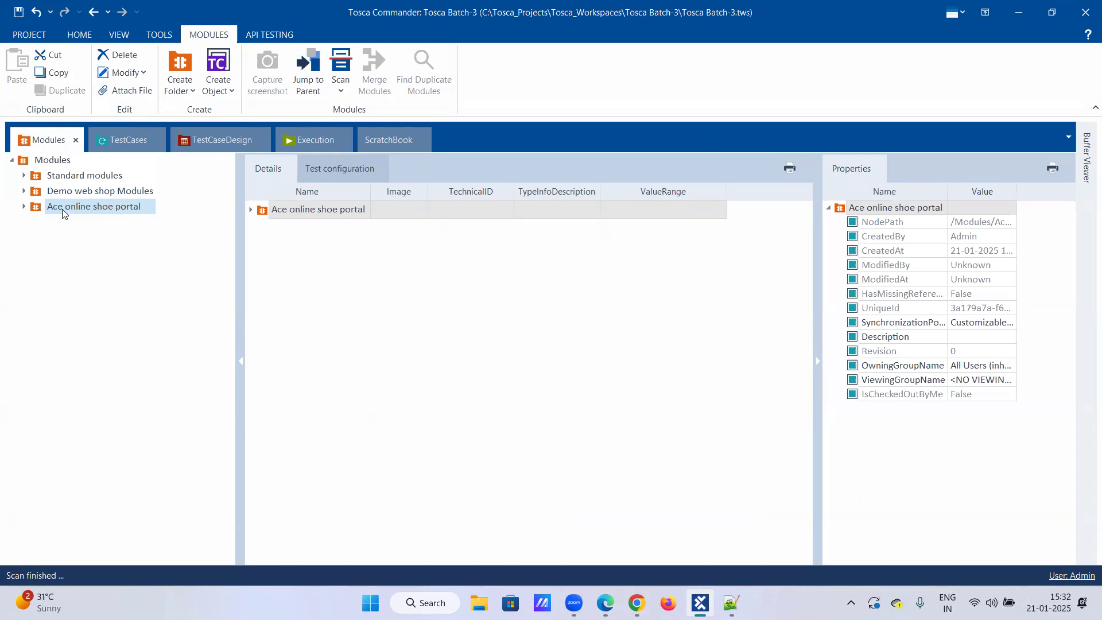
Open the Ace Online Shoe Portal module in its folder and expand the Formal Shoes table to examine its row, column and cell attributes.
double_click(64, 213)
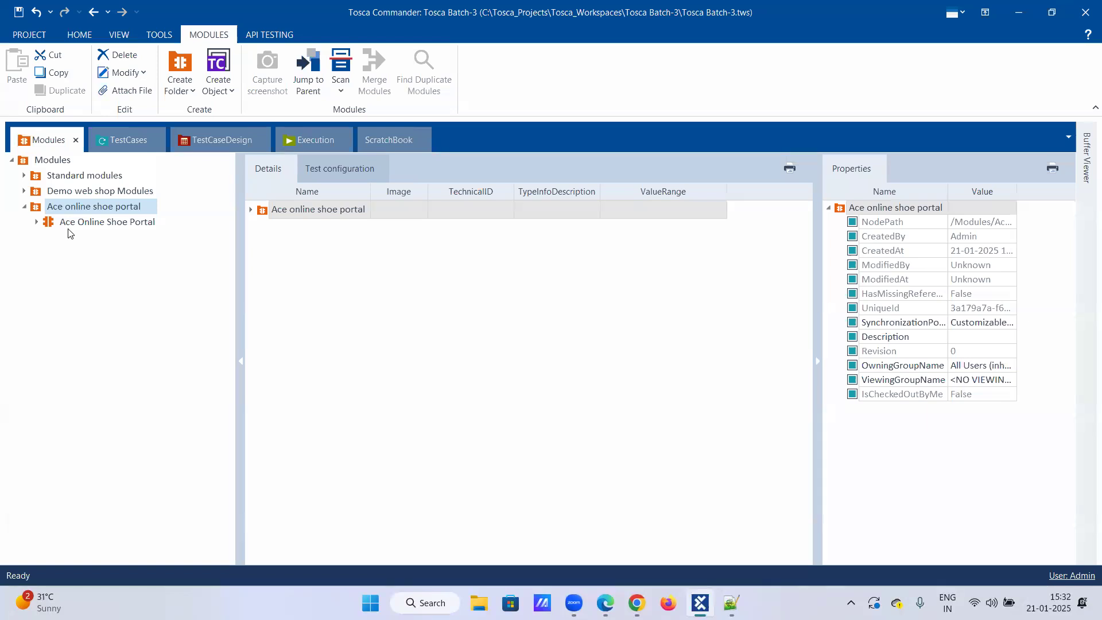
left_click(72, 223)
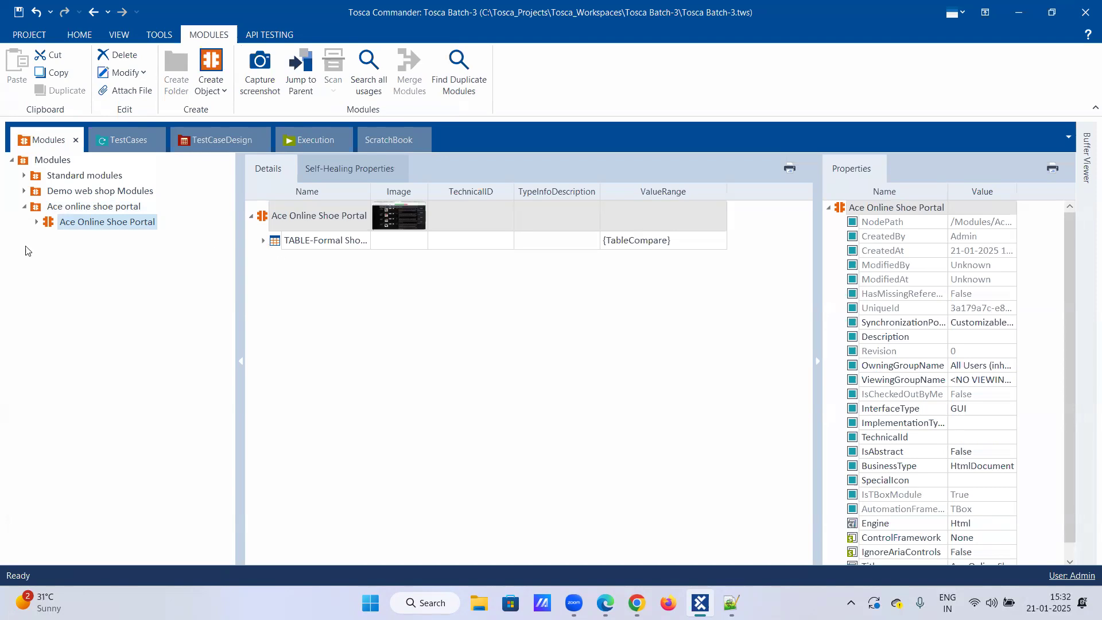
left_click(263, 241)
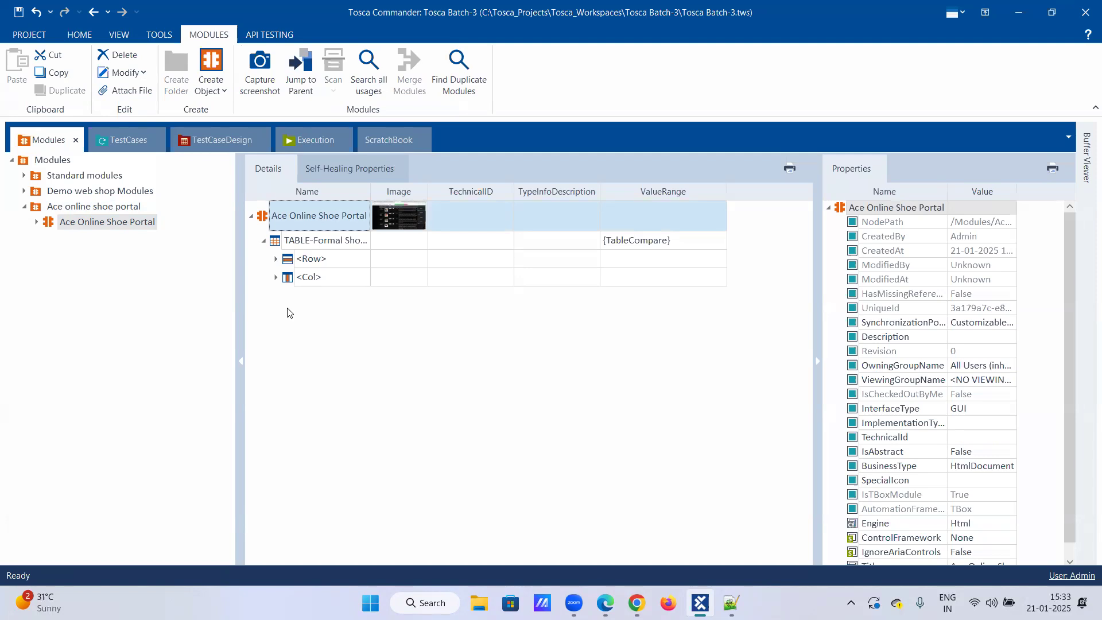
left_click(276, 259)
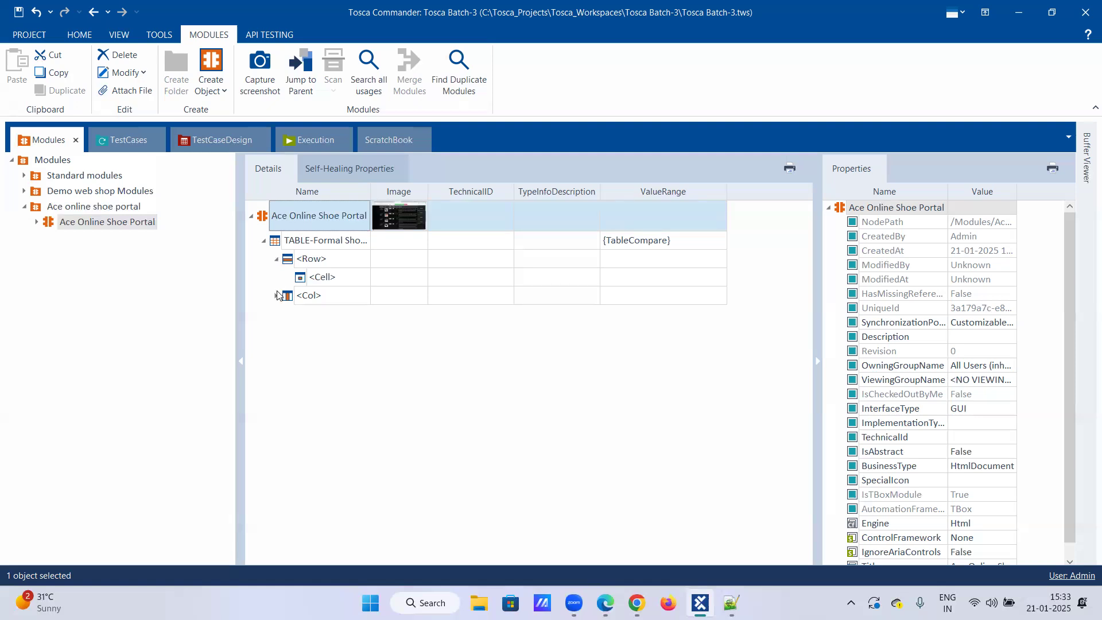
left_click(277, 295)
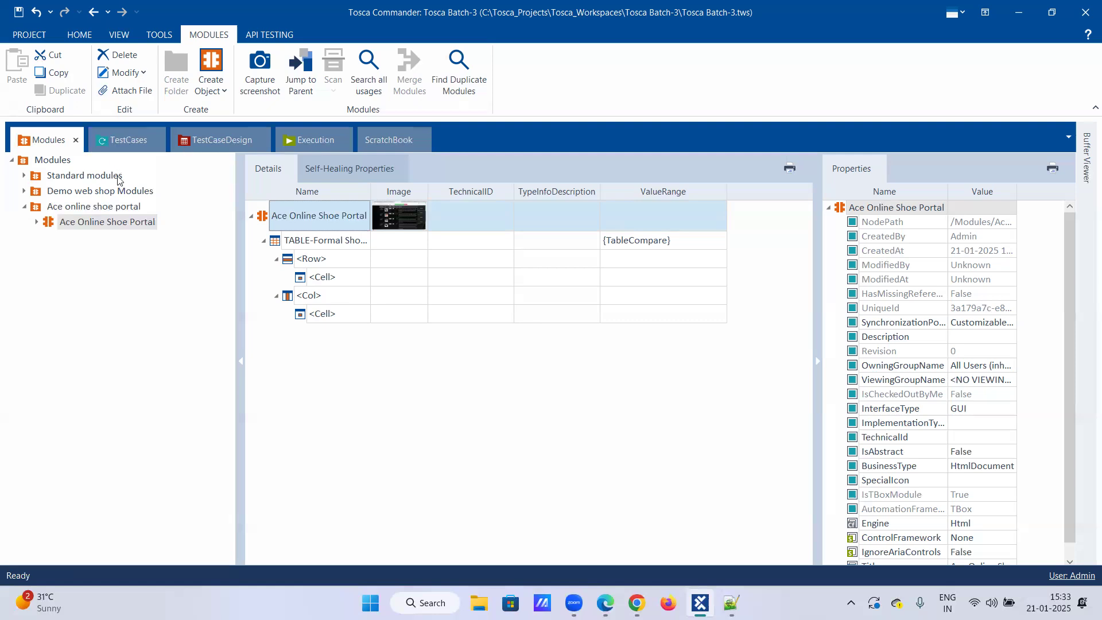
Create a test case under TestCases from the Ace Online Shoe Portal module.
left_click(122, 144)
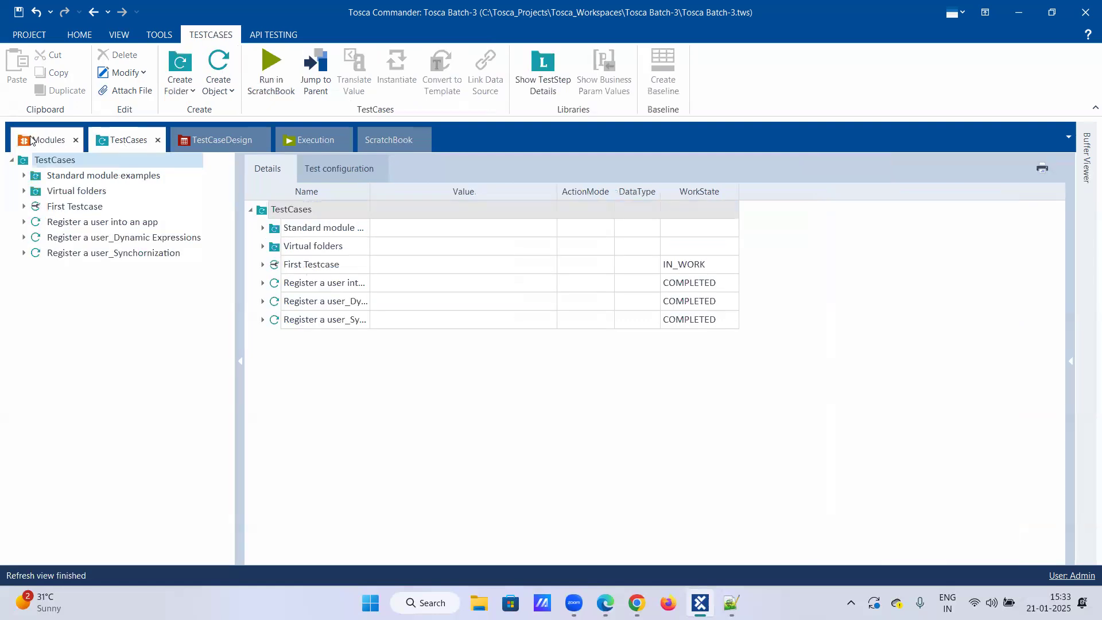
left_click(49, 140)
left_click_drag(68, 228, 74, 160)
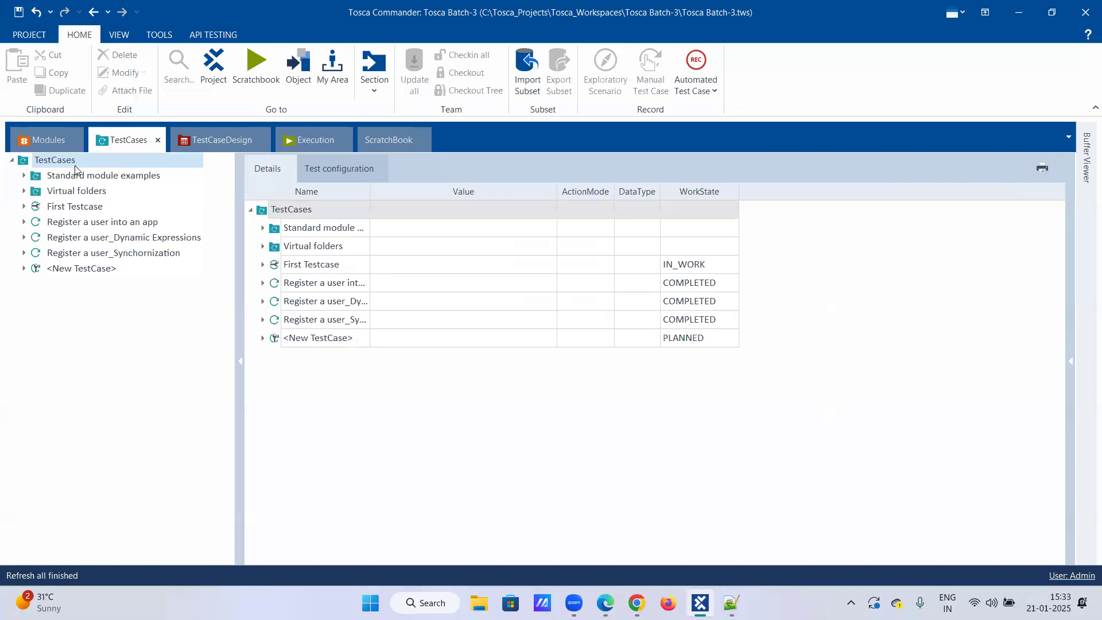
Rename the new test case as "Table Operations".
right_click(65, 274)
left_click(80, 241)
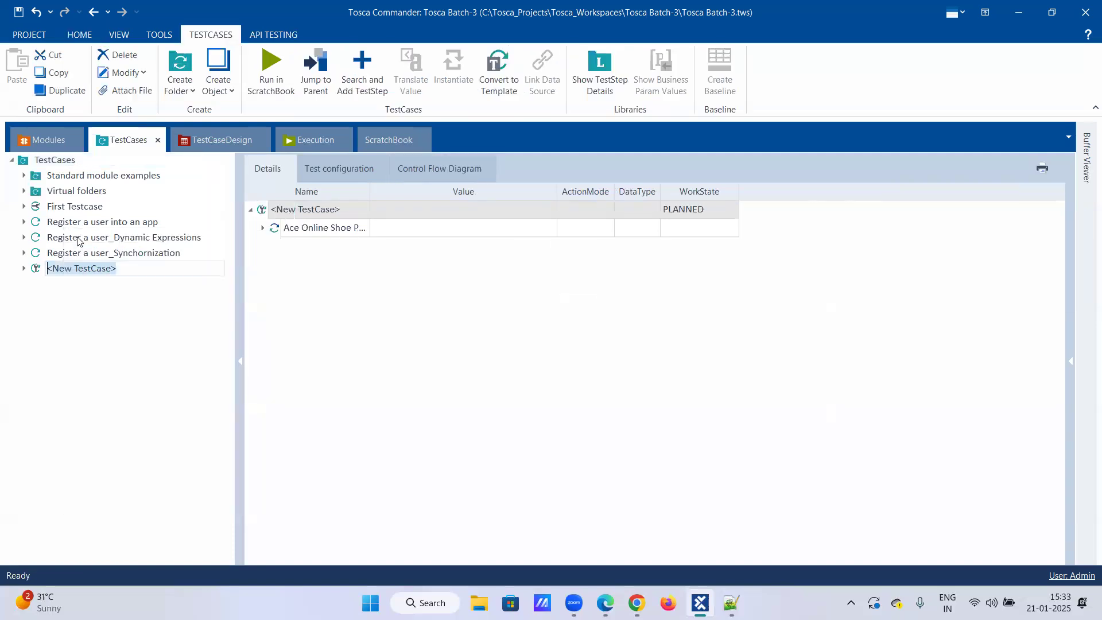
type("Table")
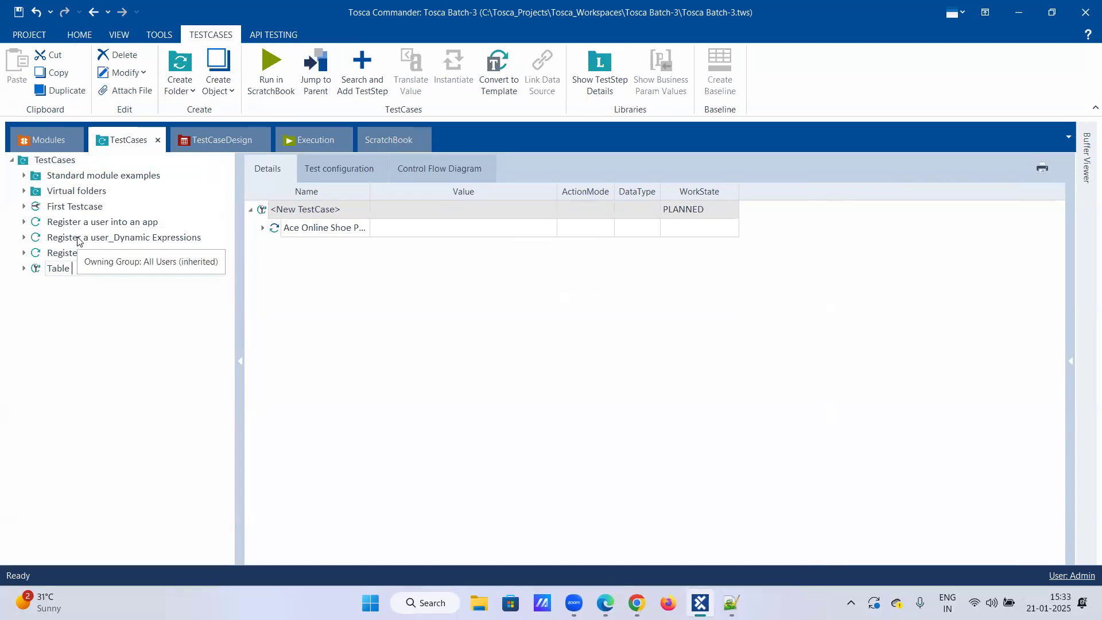
key("BackSpace")
key("BackSpace")
key("BackSpace")
type("le Operations")
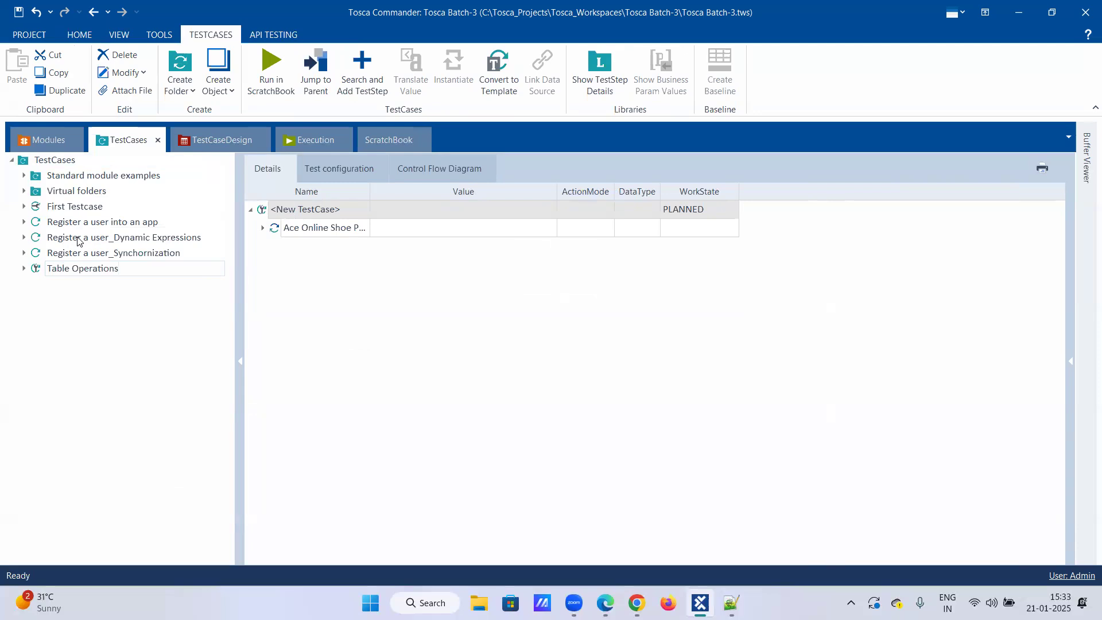
key("Return")
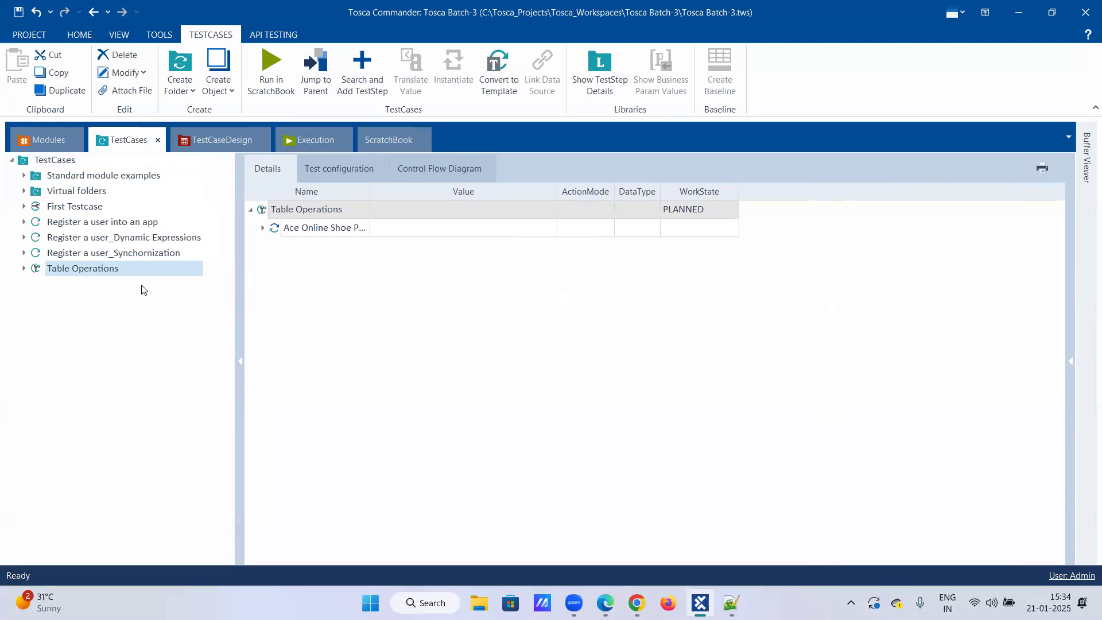
Open the Ace Online Shoe Portal test step in Table Operations and expand the table's row and column down to their cells.
left_click(24, 269)
left_click(94, 285)
left_click(263, 233)
left_click(276, 256)
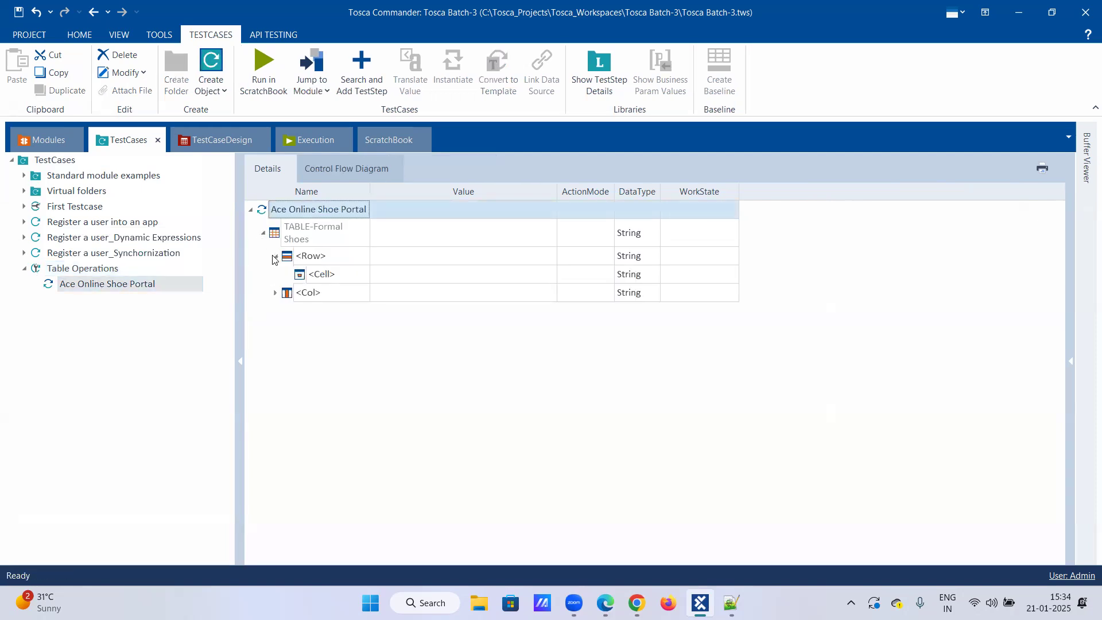
left_click(276, 292)
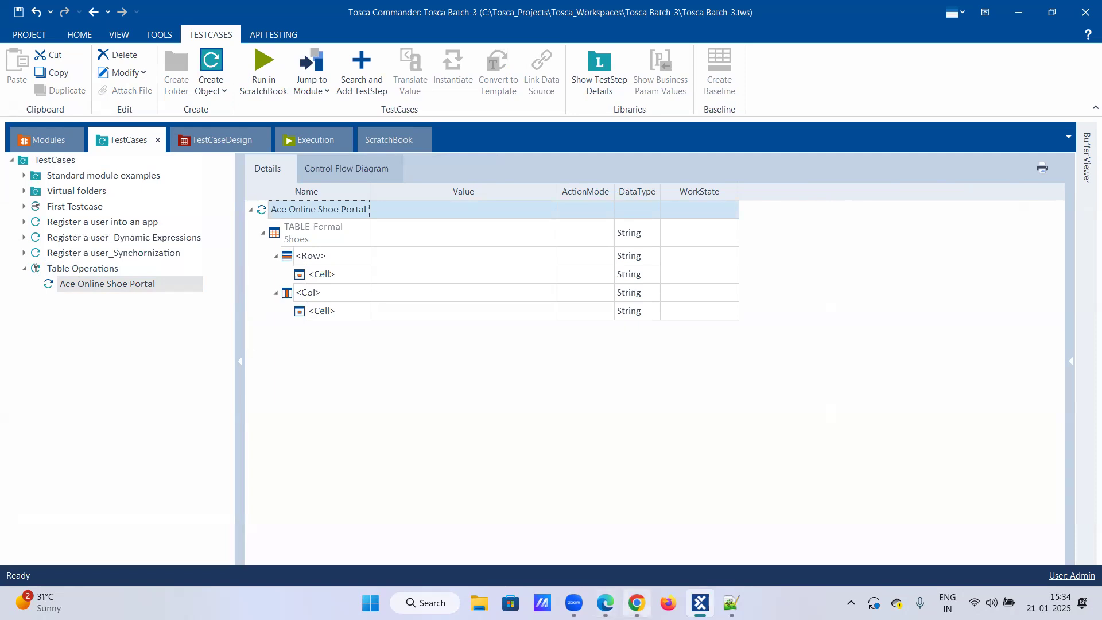
Switch to Edge and review the rows and column headers of the Formal Shoes table.
left_click(605, 602)
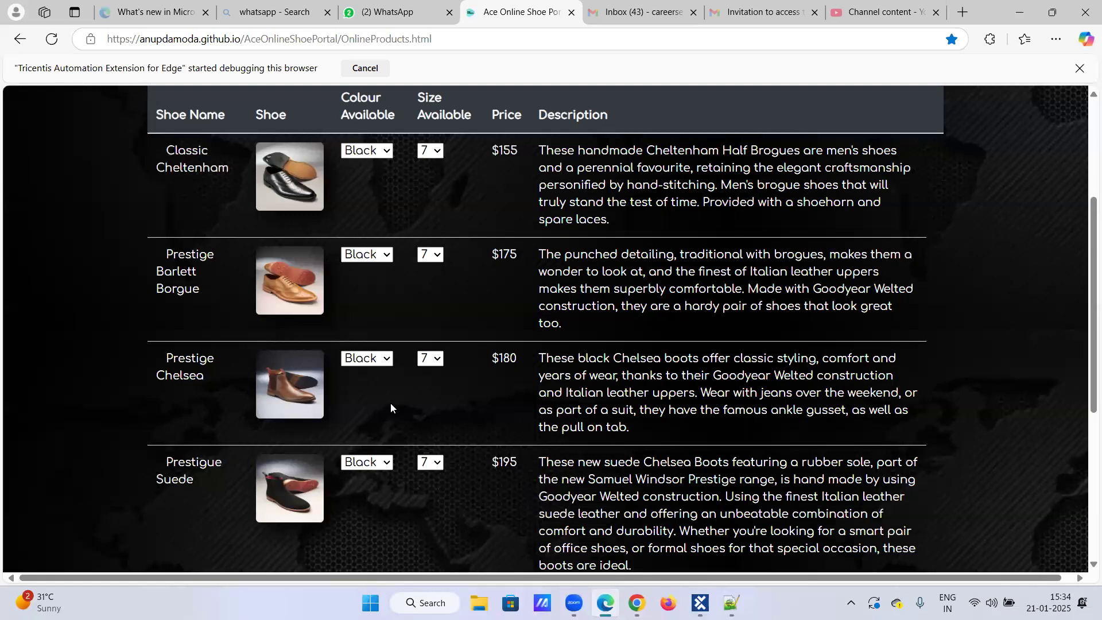
scroll(391, 407, "down", 2)
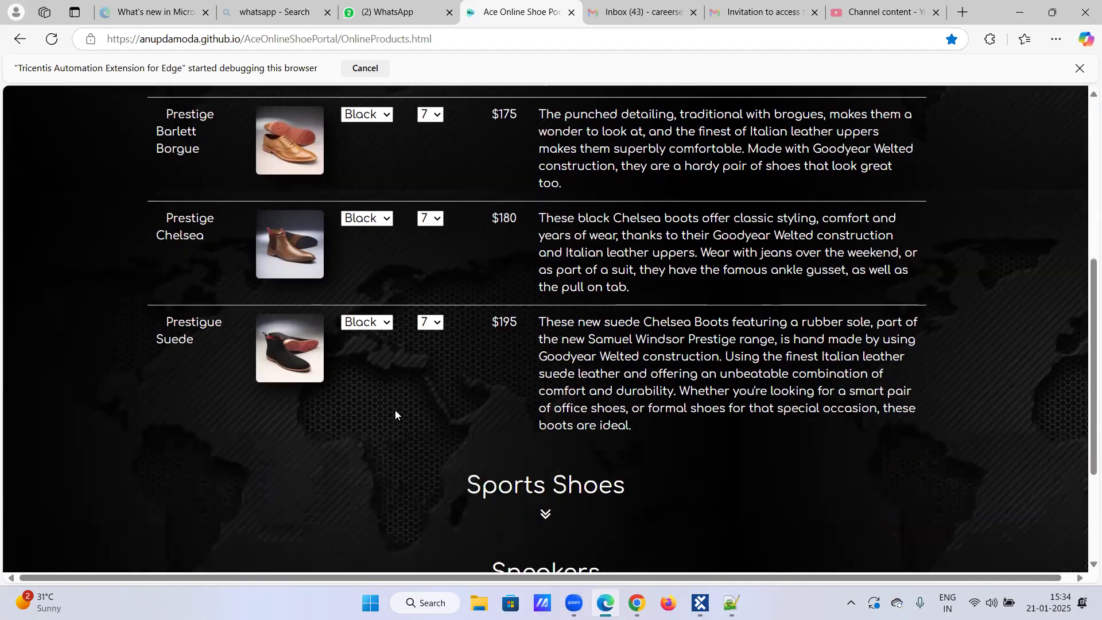
scroll(408, 419, "up", 2)
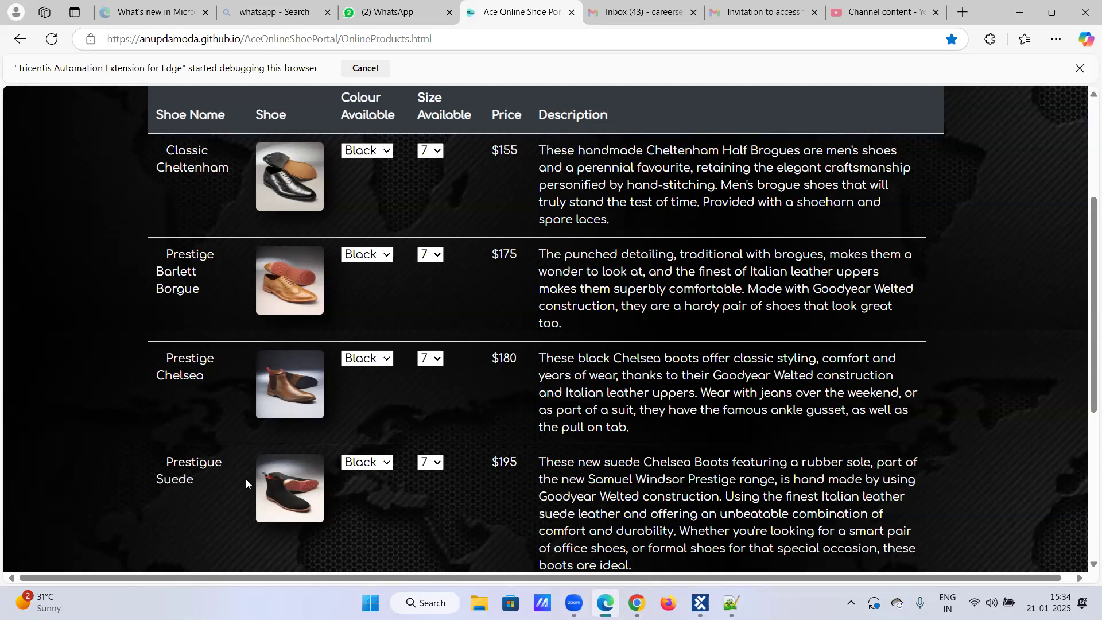
scroll(255, 274, "up", 1)
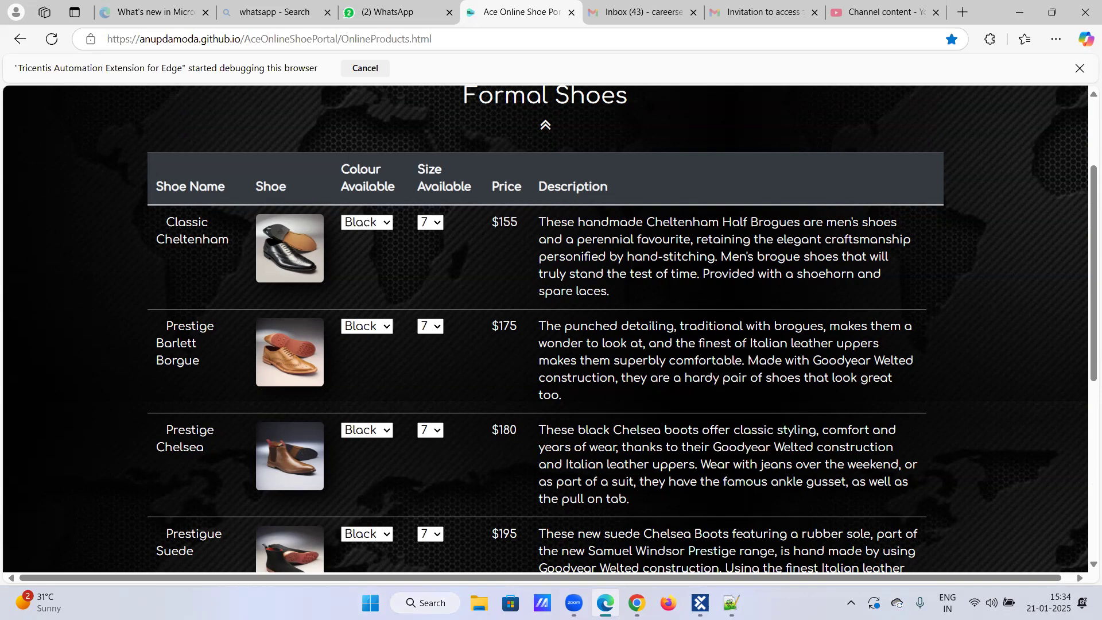
Open the recent workbook "Webtables $^N" in Excel and maximize its window.
left_click(426, 603)
type("exce")
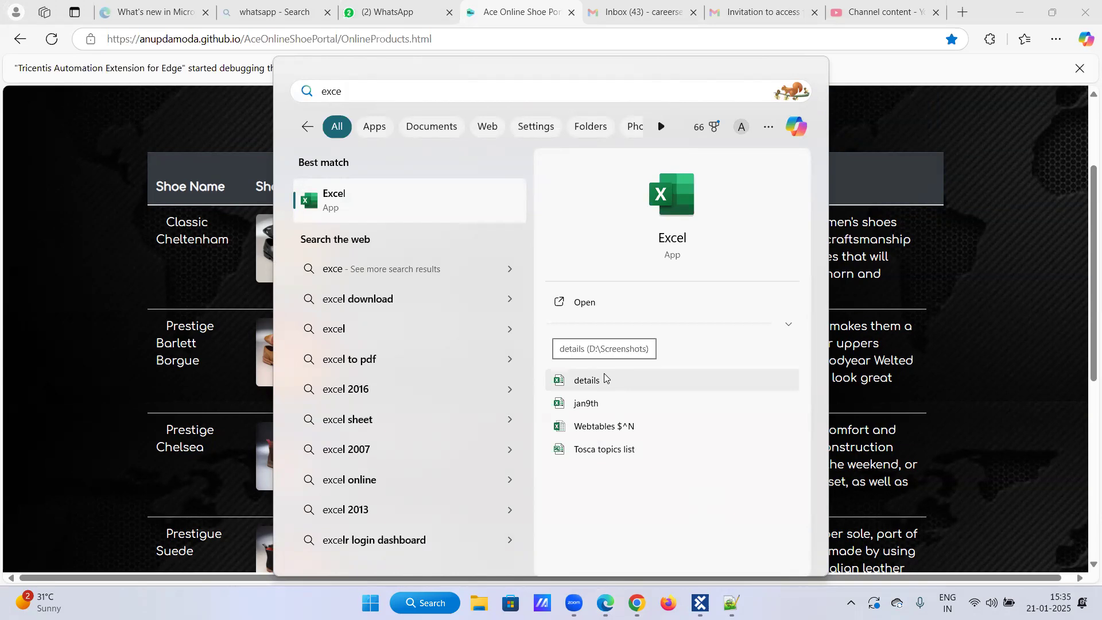
left_click(616, 427)
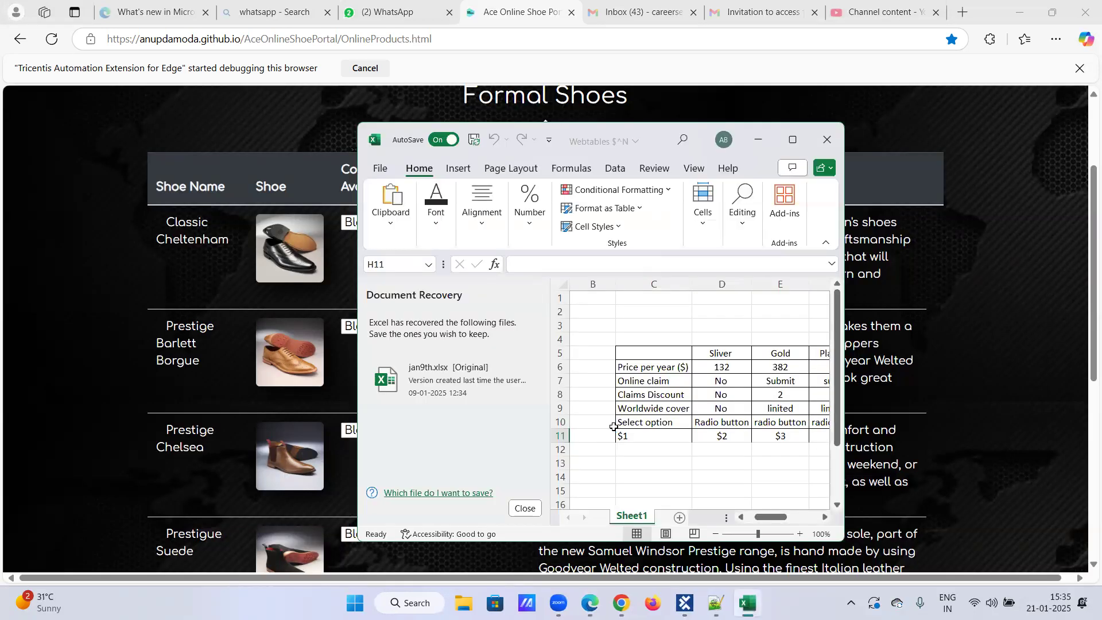
left_click(794, 138)
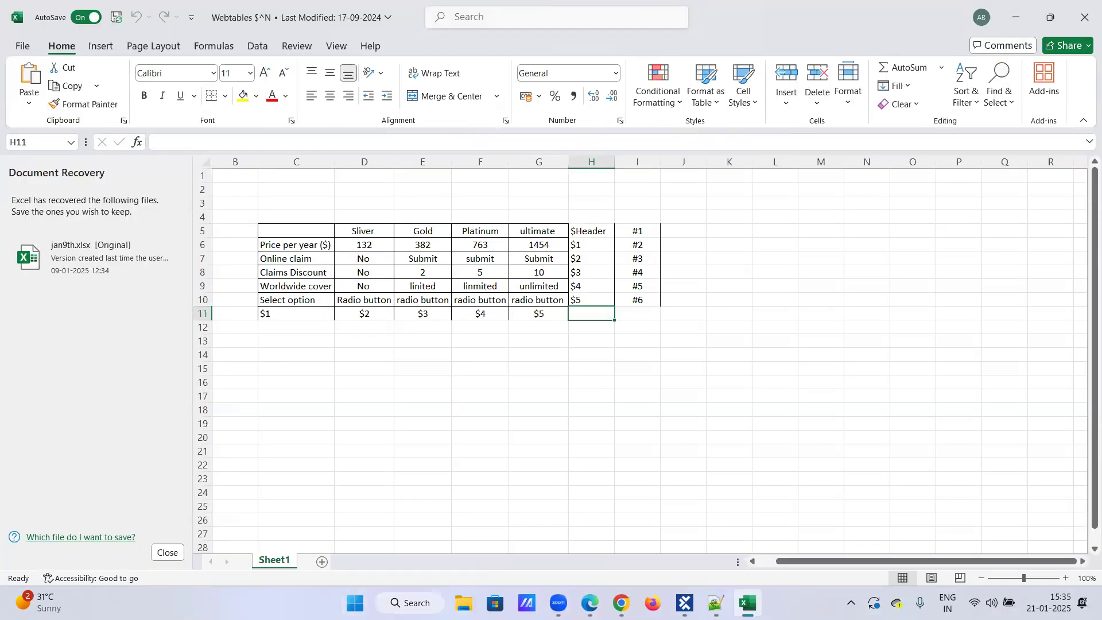
Capture the worksheet's price plan table with its row and column index labels in Snipping Tool and copy the screenshot.
left_click(410, 602)
type("snipp")
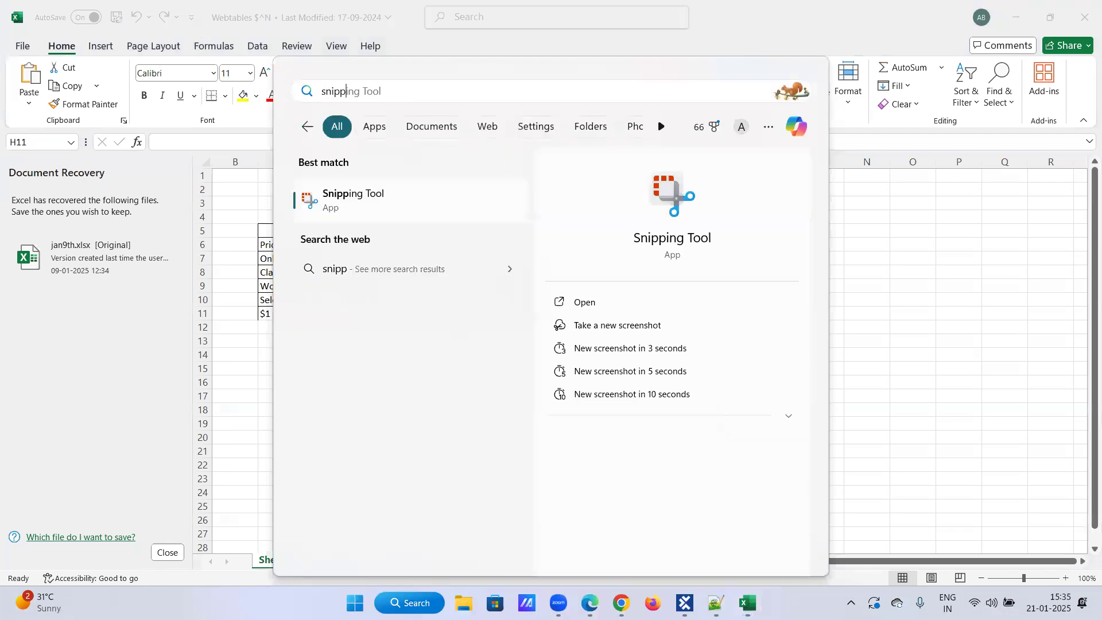
left_click(365, 191)
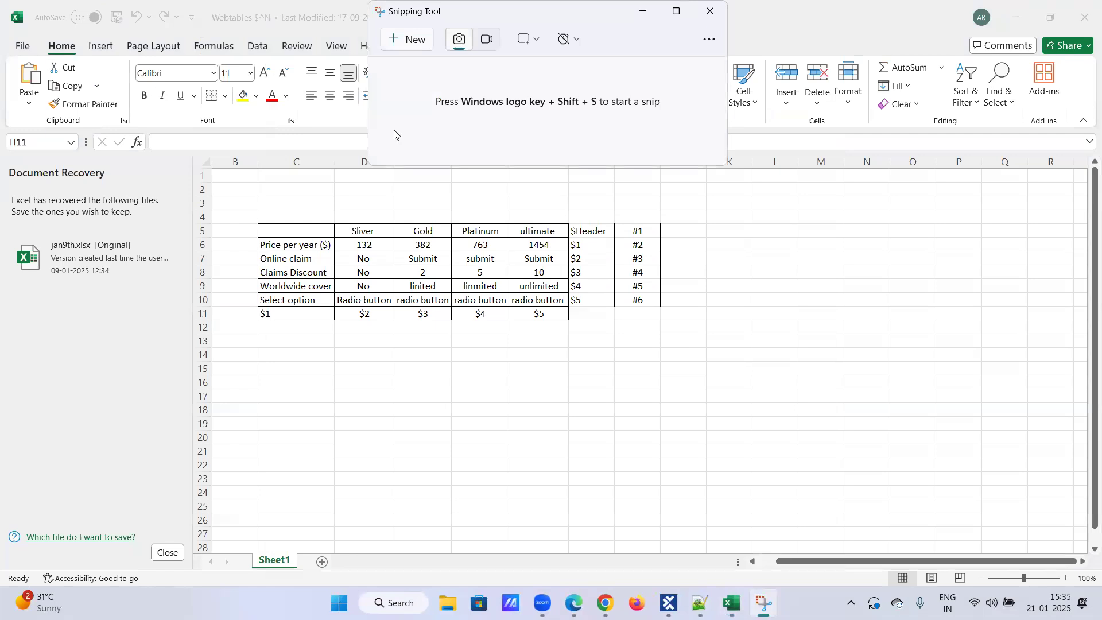
key("super+shift+s")
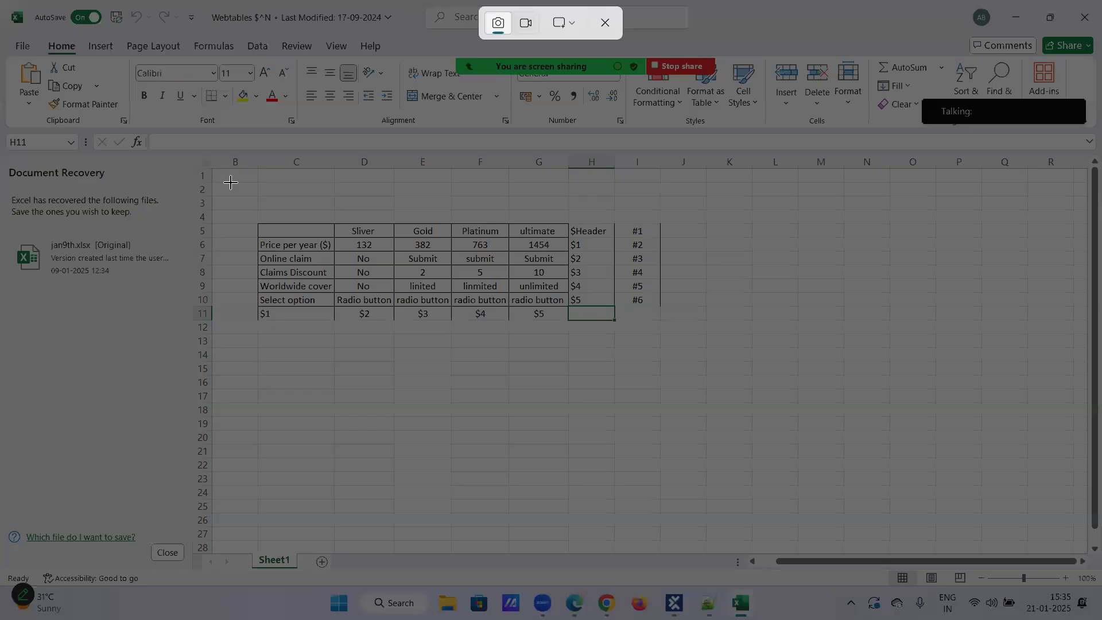
left_click_drag(211, 181, 716, 359)
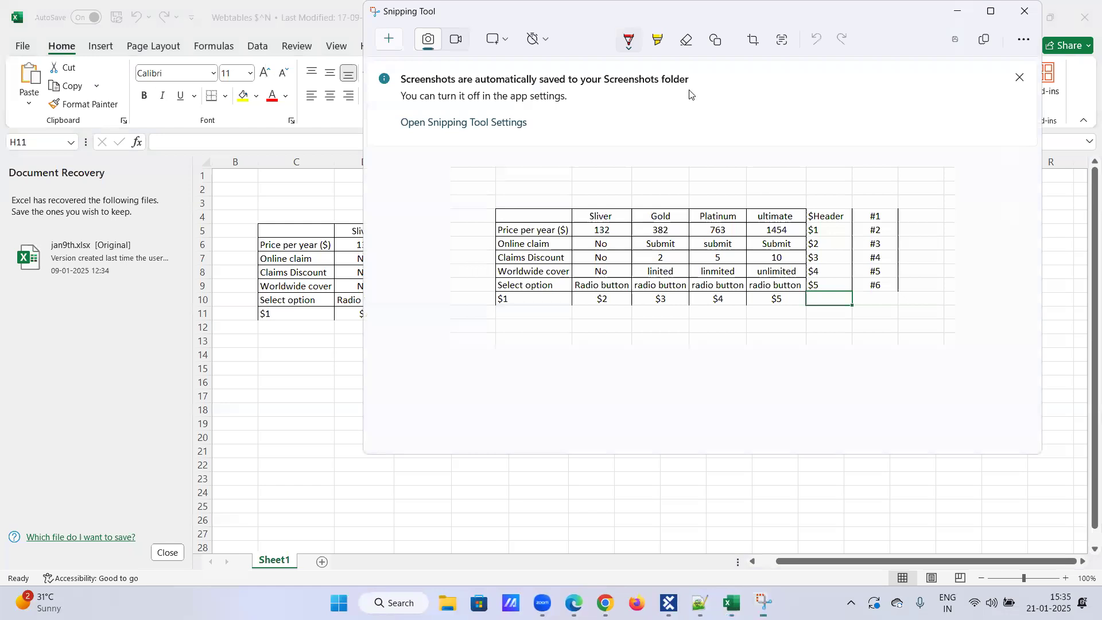
left_click(984, 39)
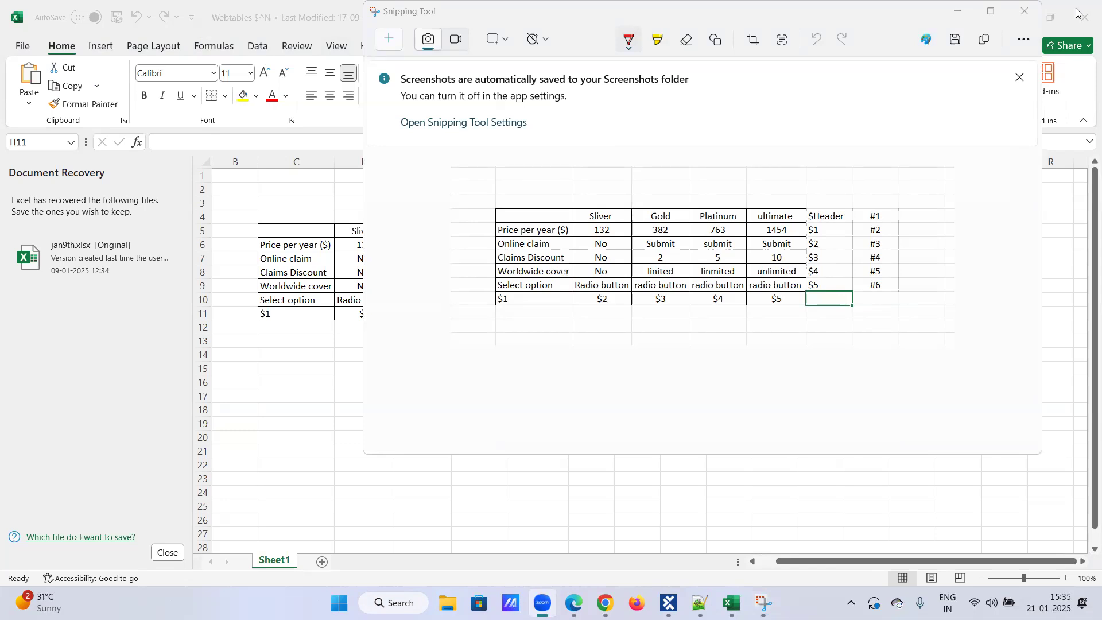
Close Snipping Tool and switch back to the Table Operations test case in Tosca Commander.
left_click(1029, 16)
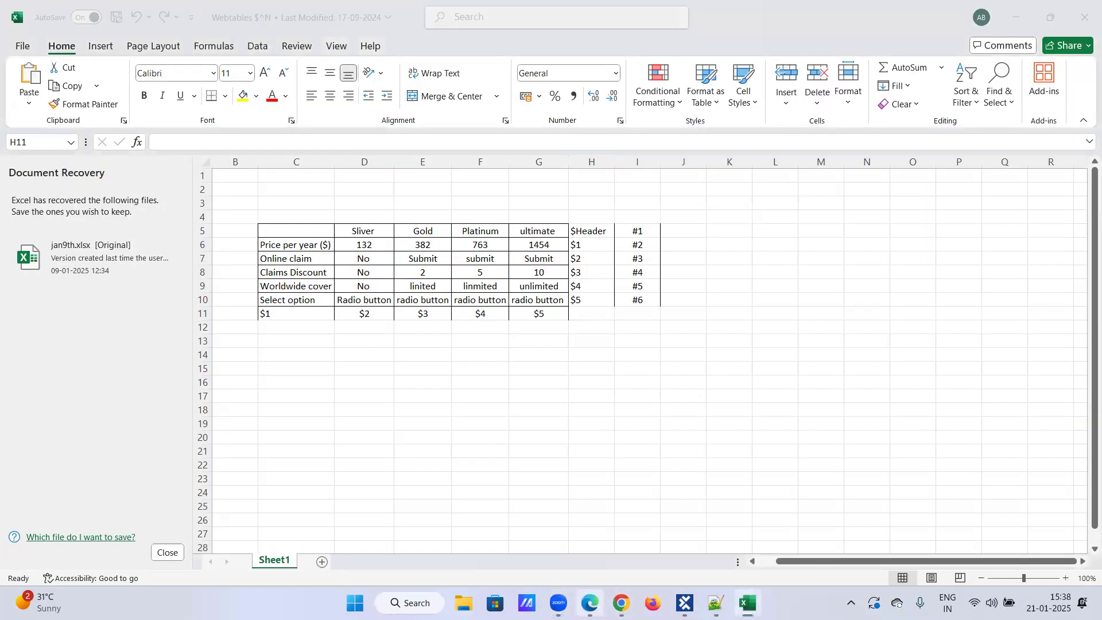
left_click(589, 602)
left_click(684, 603)
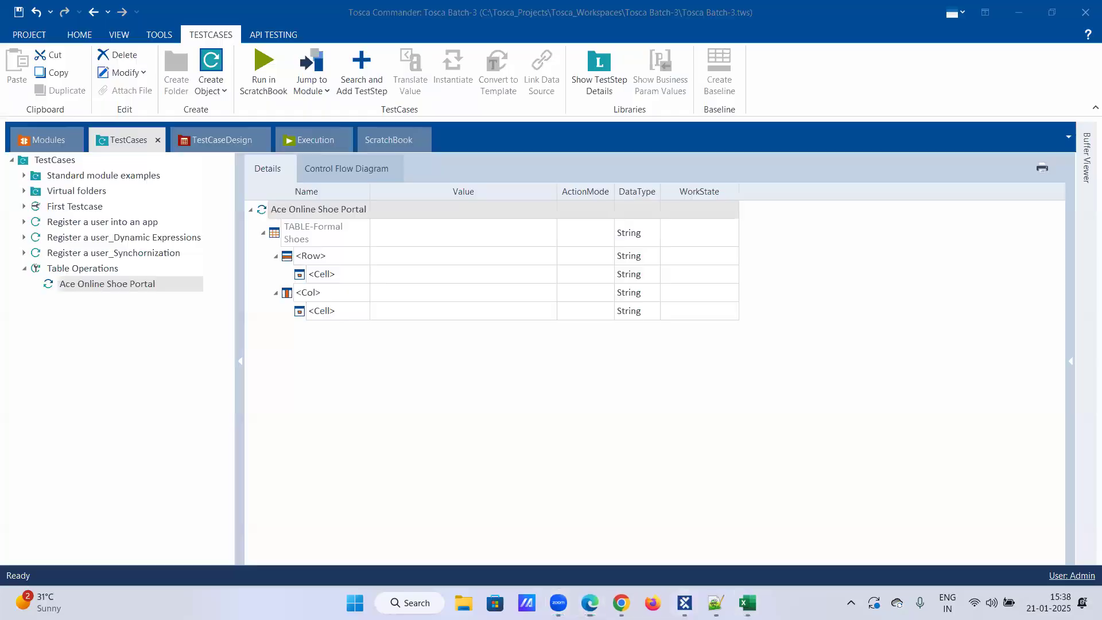
Switch to Excel, restore the workbook to a smaller window beside the Formal Shoes page in Edge, and show its row index labels.
left_click(685, 603)
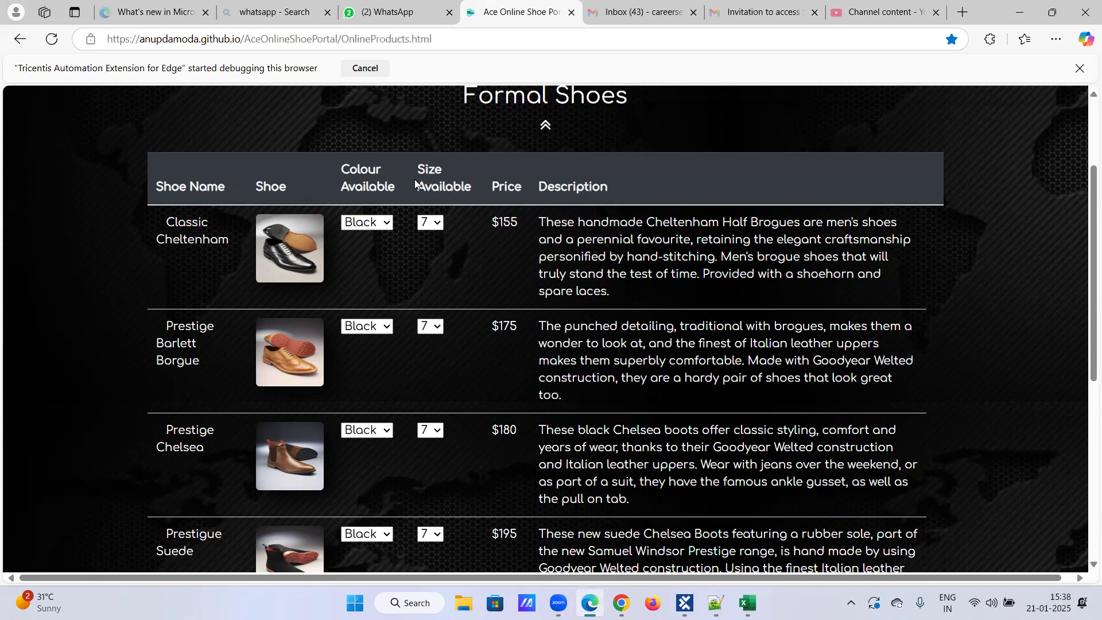
left_click(747, 602)
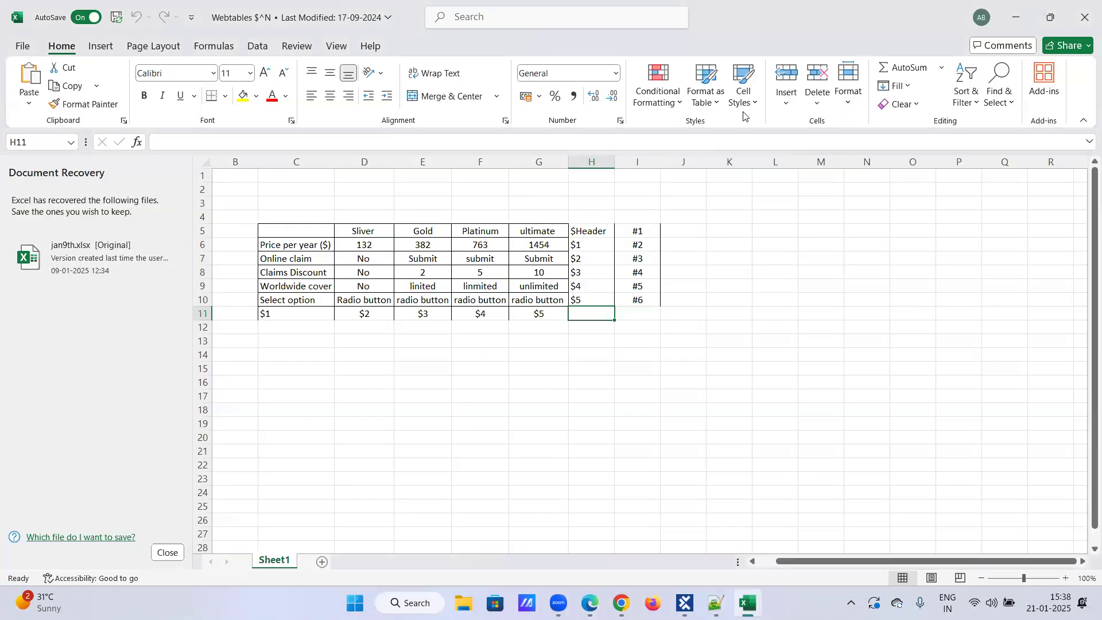
left_click(1051, 17)
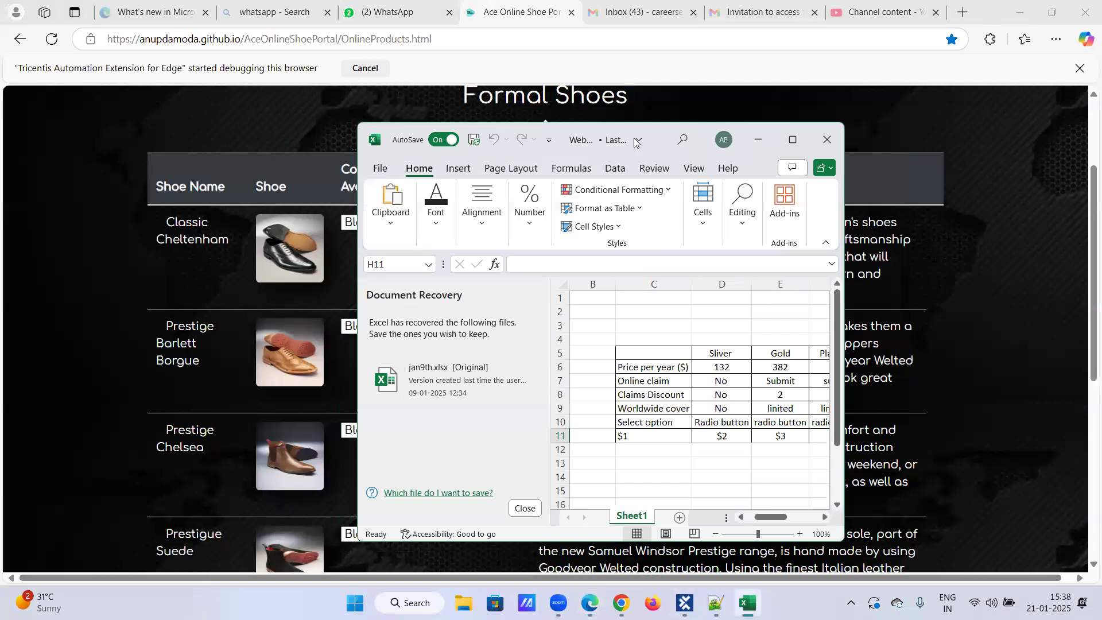
left_click_drag(635, 143, 843, 117)
left_click_drag(979, 492, 1012, 494)
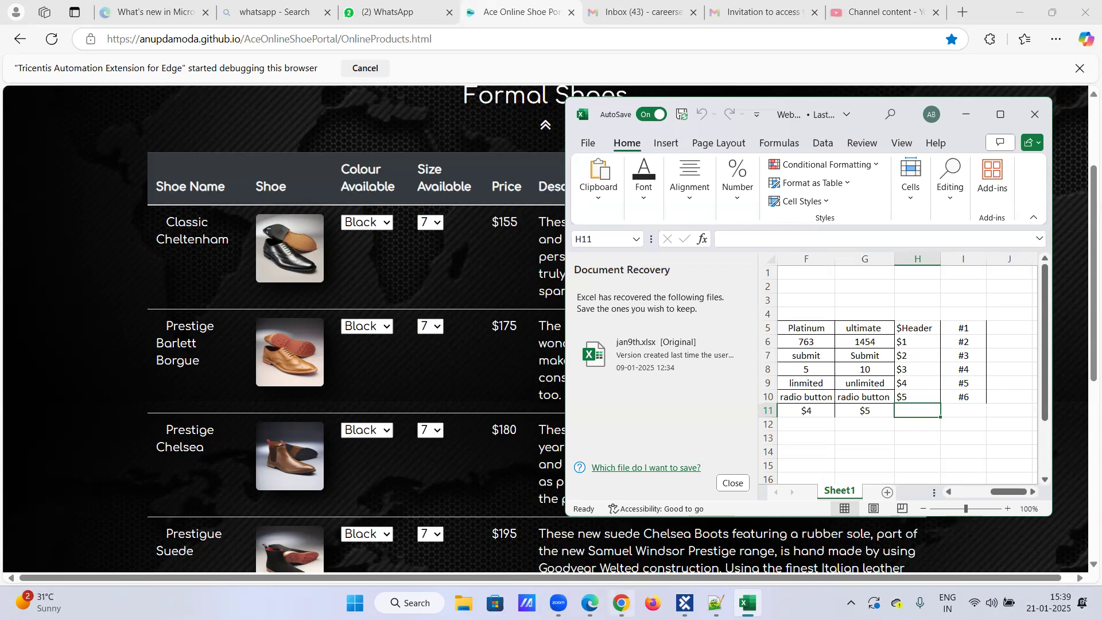
Switch back to Tosca Commander and set the Formal Shoes table's row to $1 in the Ace Online Shoe Portal test step.
left_click(685, 603)
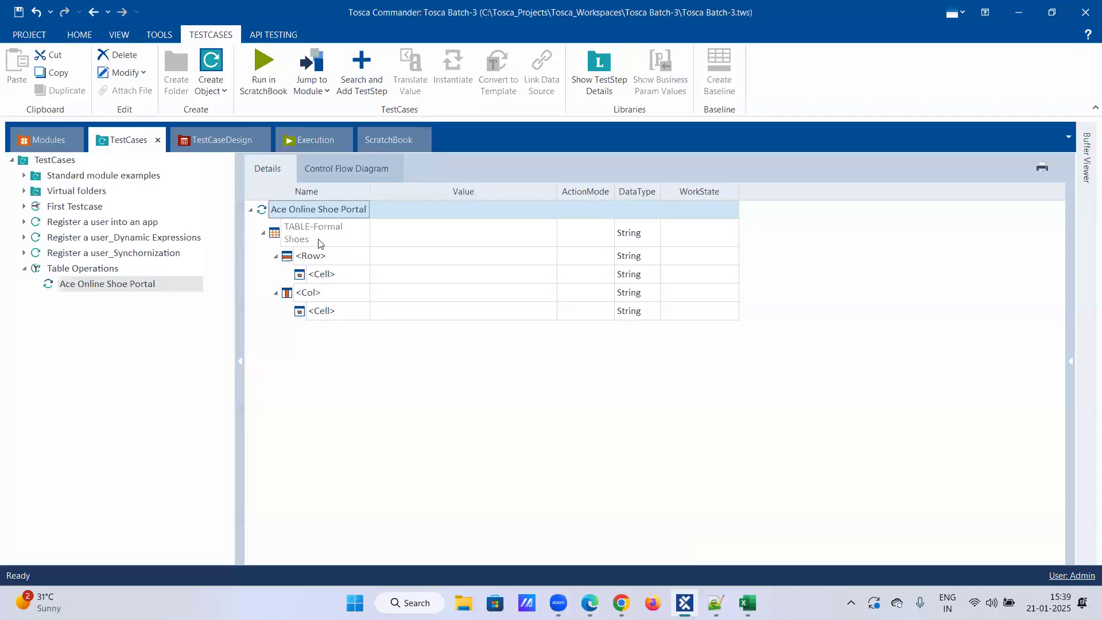
left_click(324, 259)
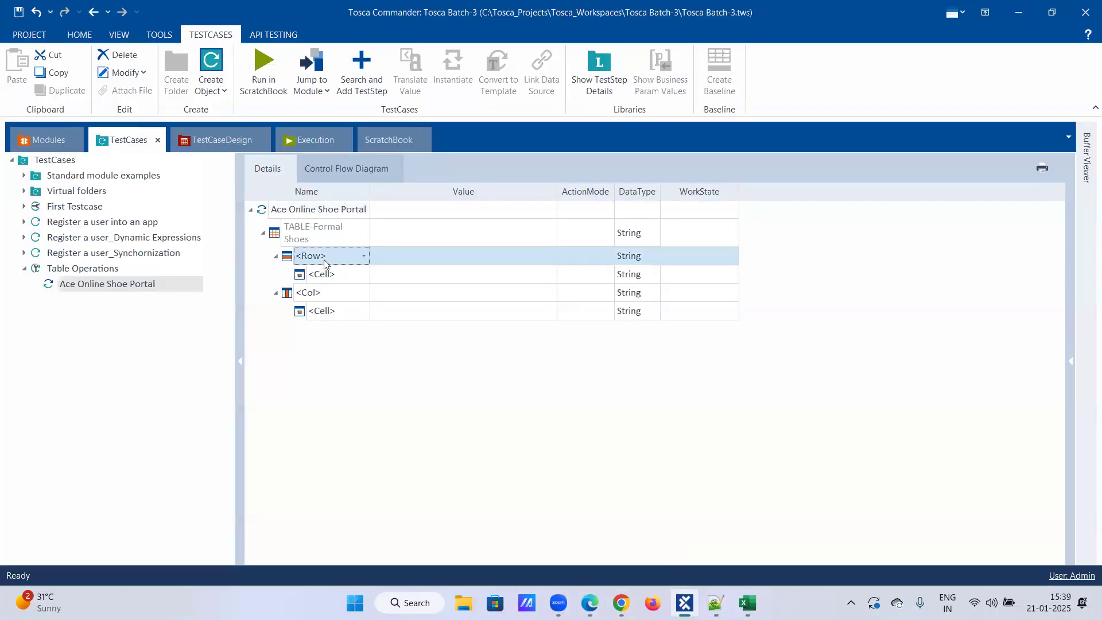
left_click(363, 256)
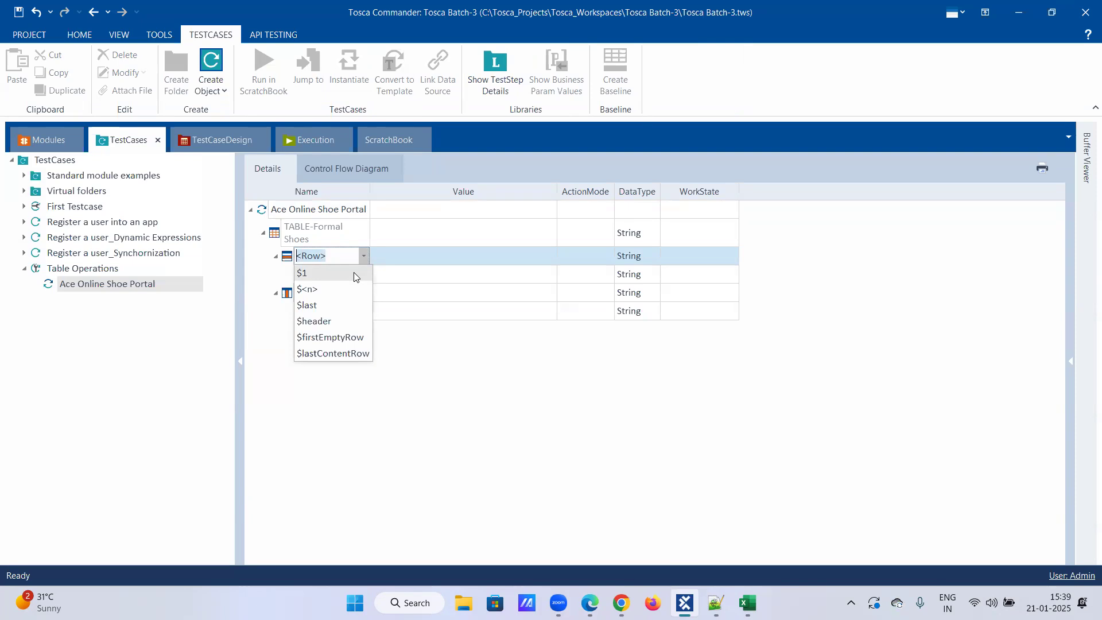
left_click(353, 274)
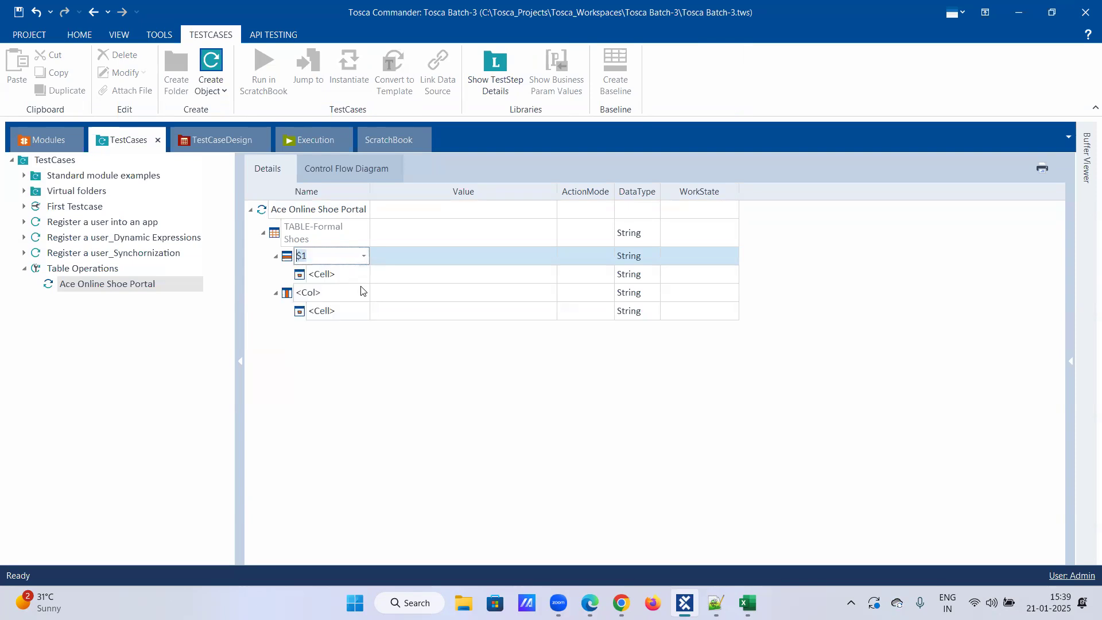
left_click(362, 287)
left_click(401, 267)
left_click(497, 260)
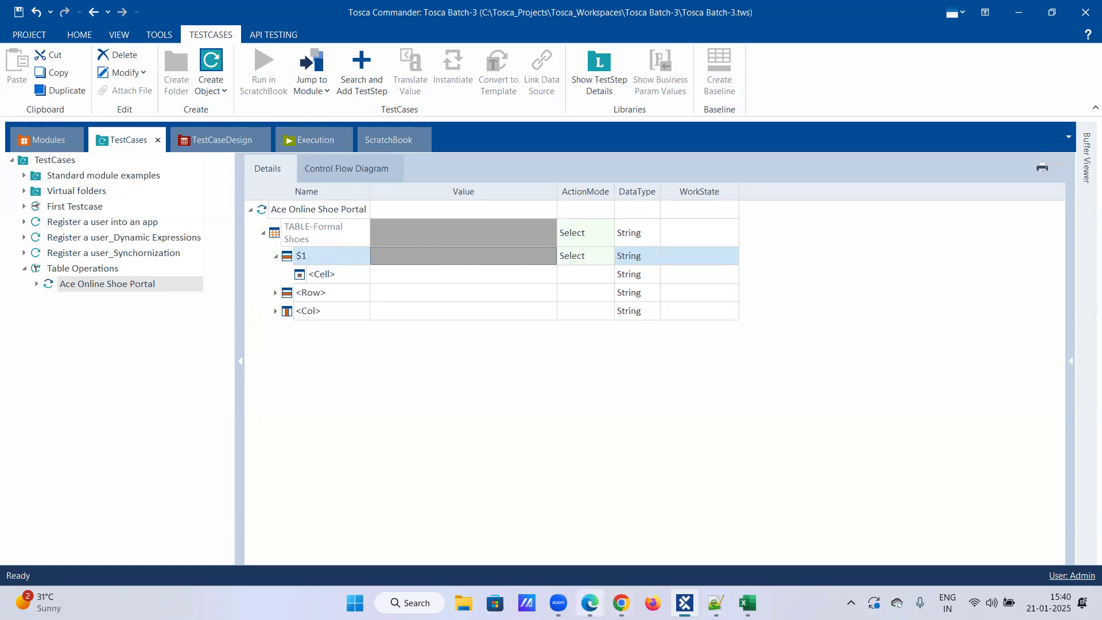
Compare the column options offered for the row $1 cell in Tosca with the Formal Shoes table's headers in Edge.
left_click(590, 602)
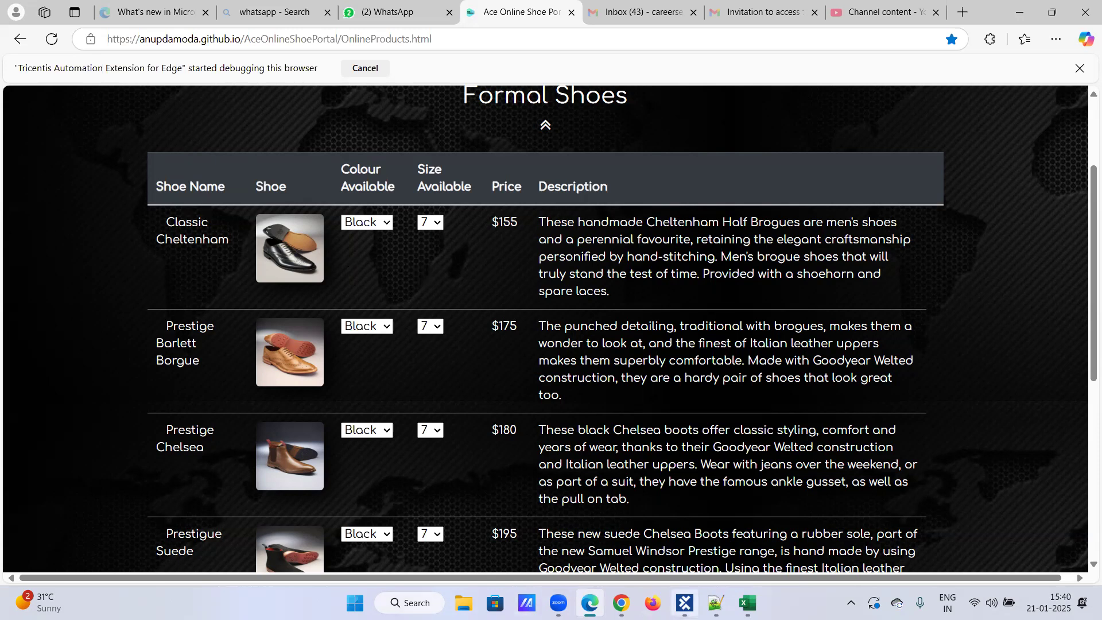
left_click(685, 603)
left_click(333, 275)
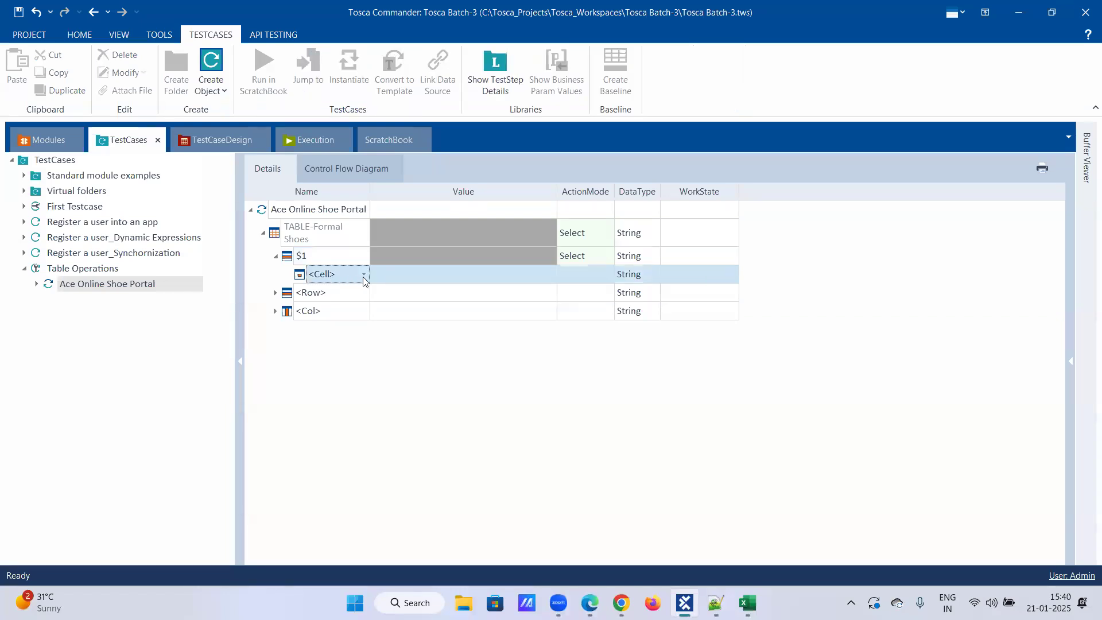
left_click(362, 277)
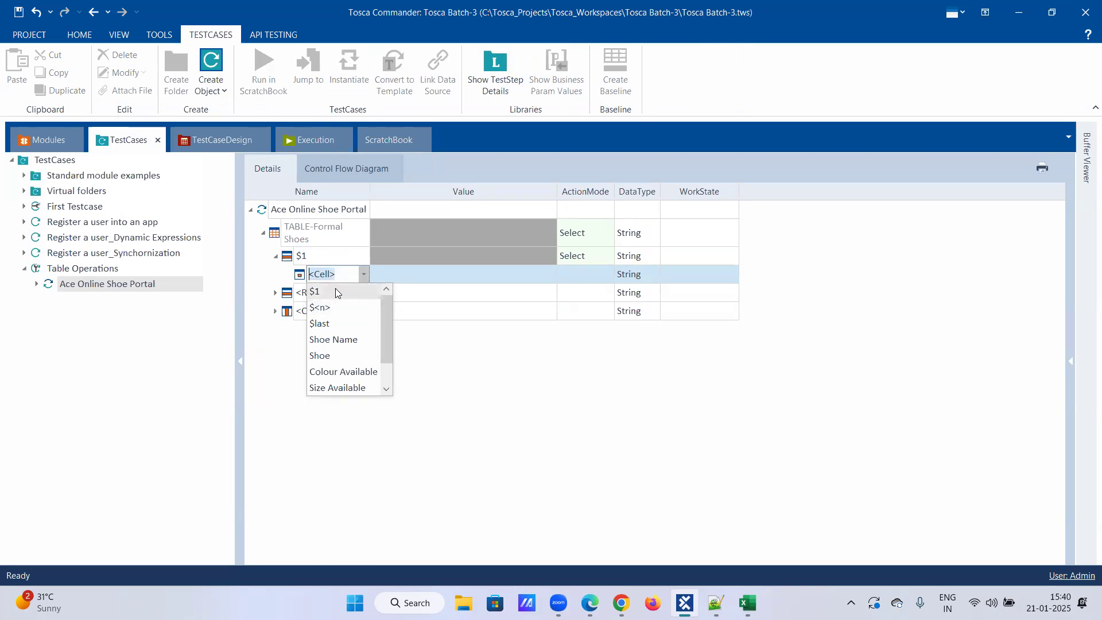
left_click_drag(387, 323, 385, 366)
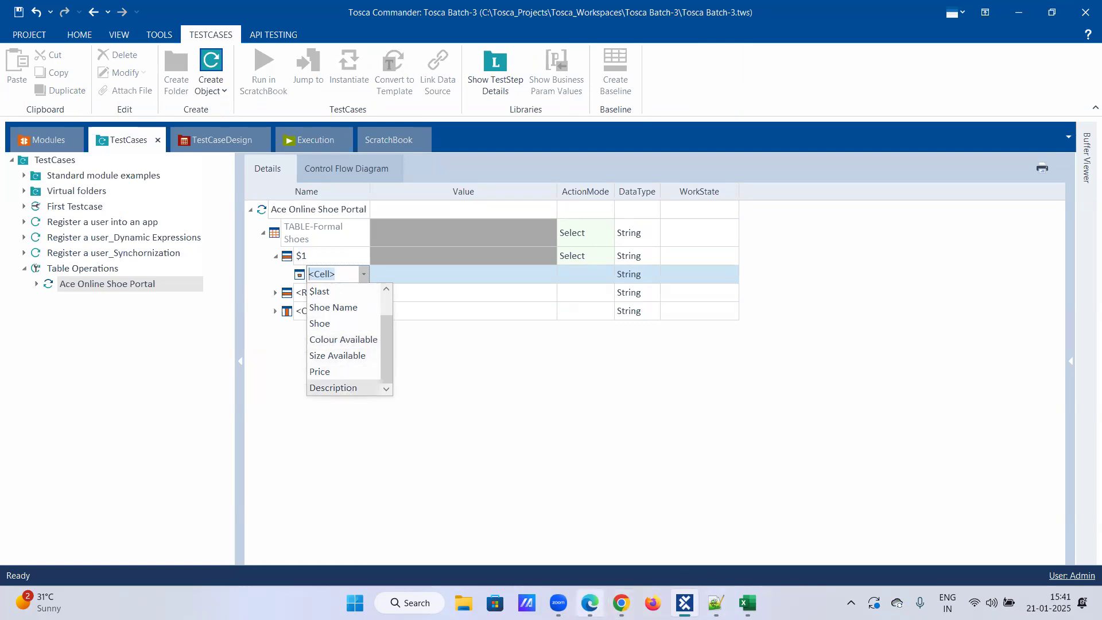
left_click(590, 602)
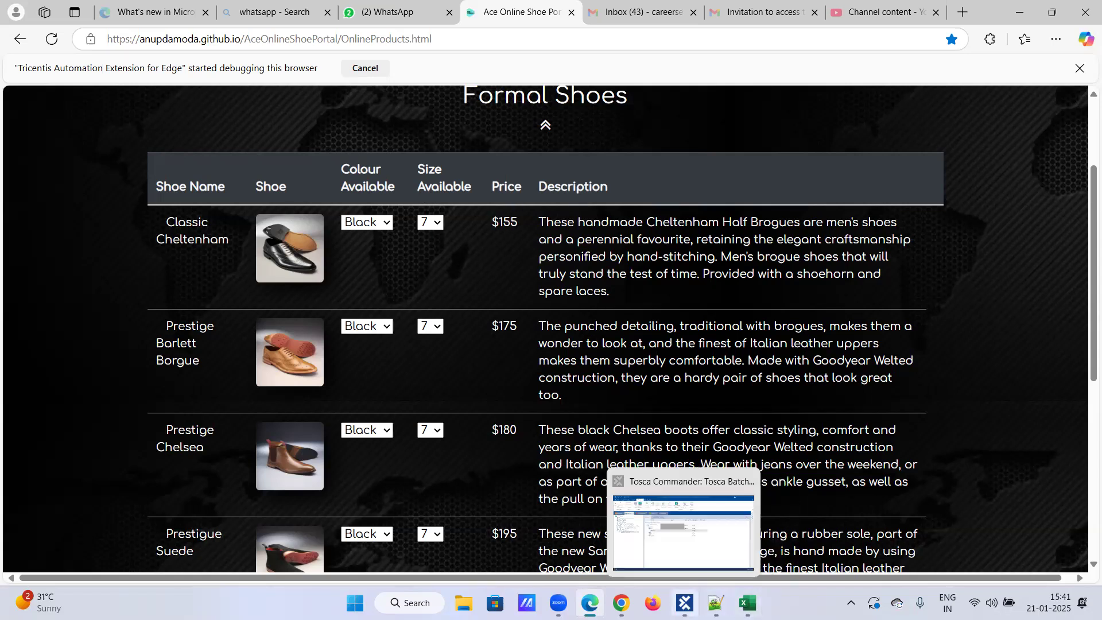
left_click(684, 603)
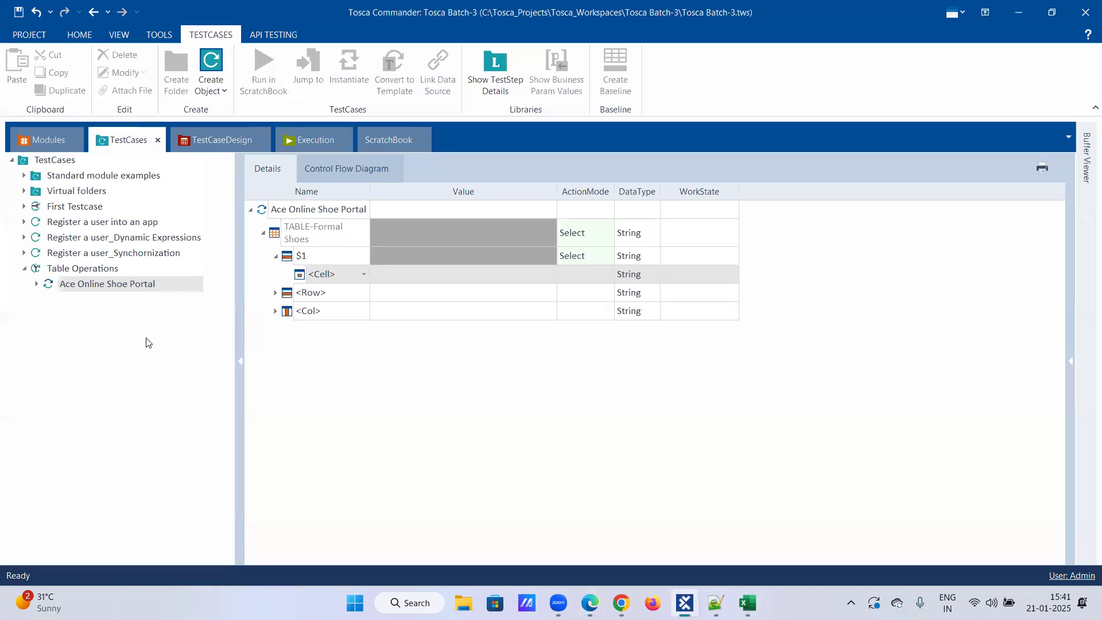
left_click(363, 275)
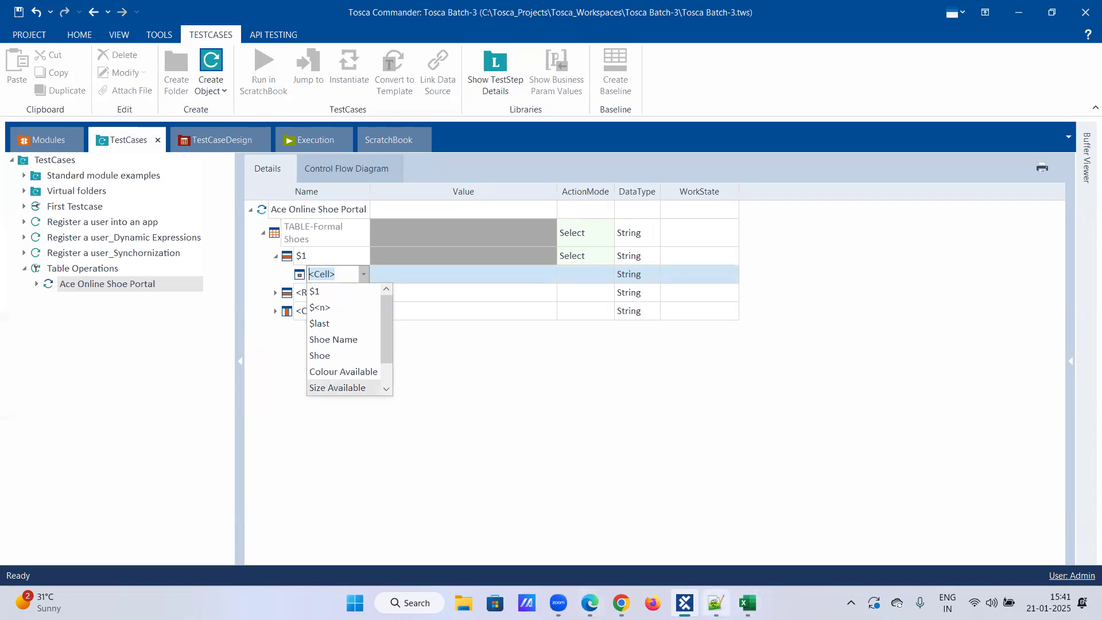
left_click(590, 603)
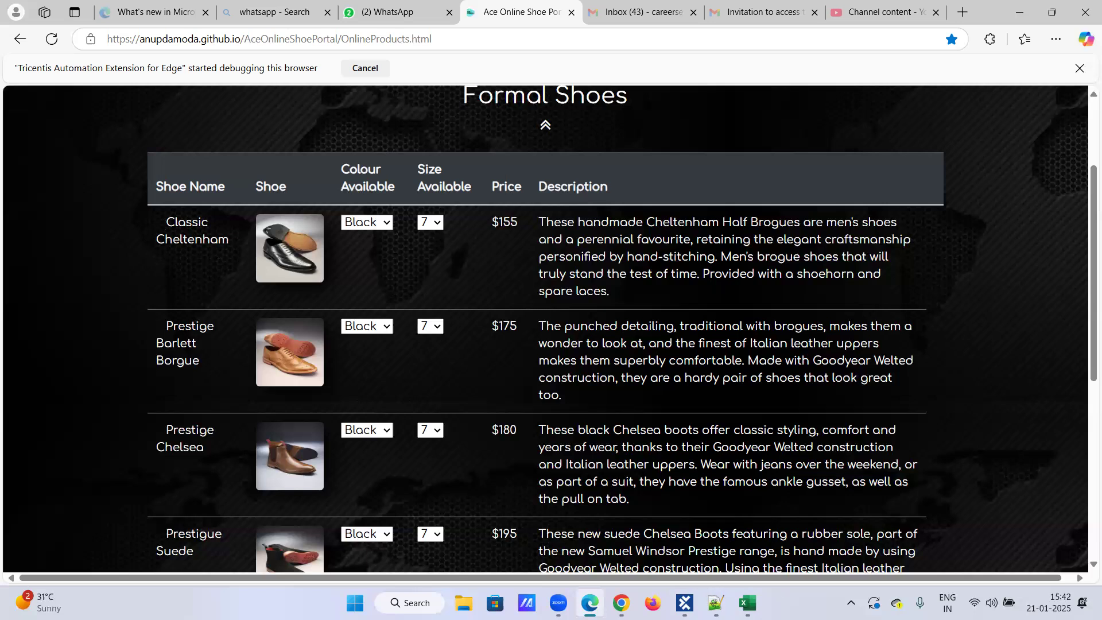
left_click(685, 603)
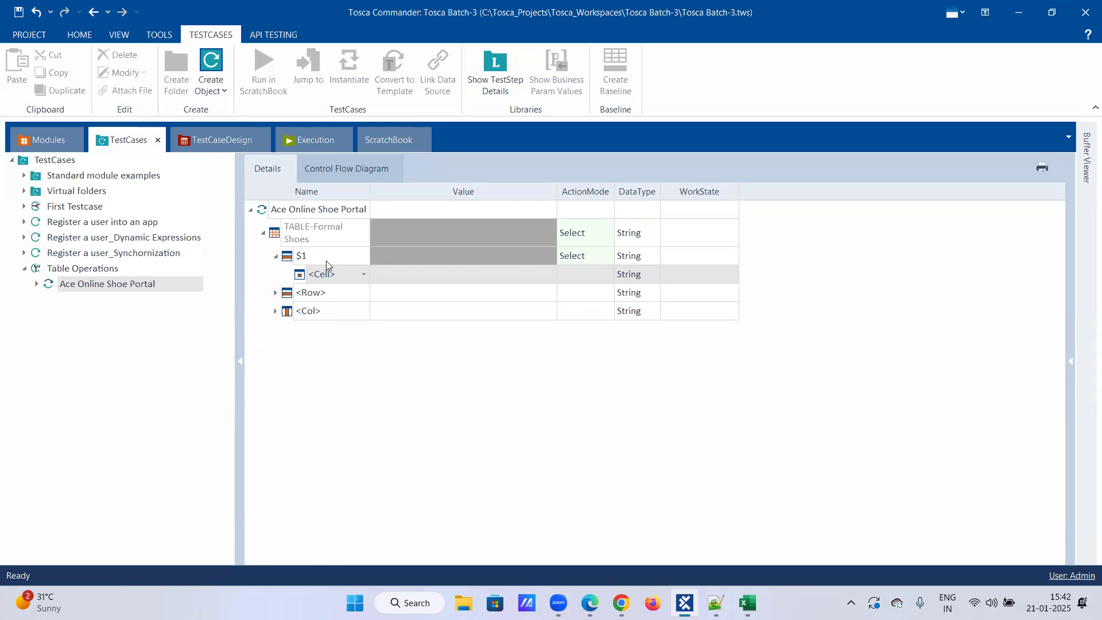
left_click(590, 602)
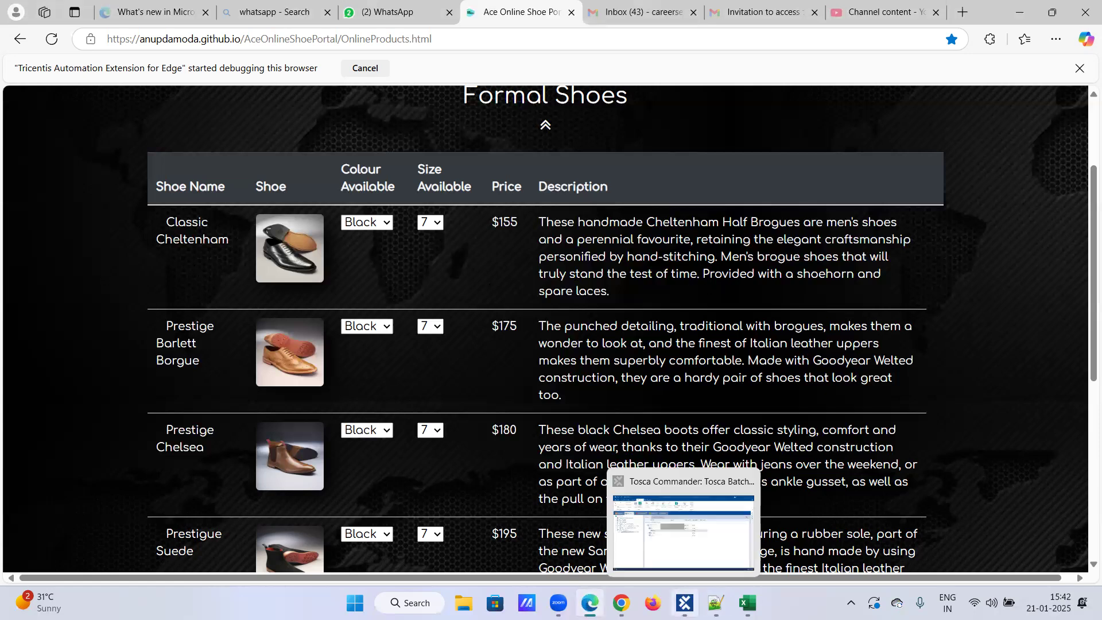
left_click(684, 602)
Set the cell under row $1 to column $1 and its action mode to Buffer.
left_click(364, 276)
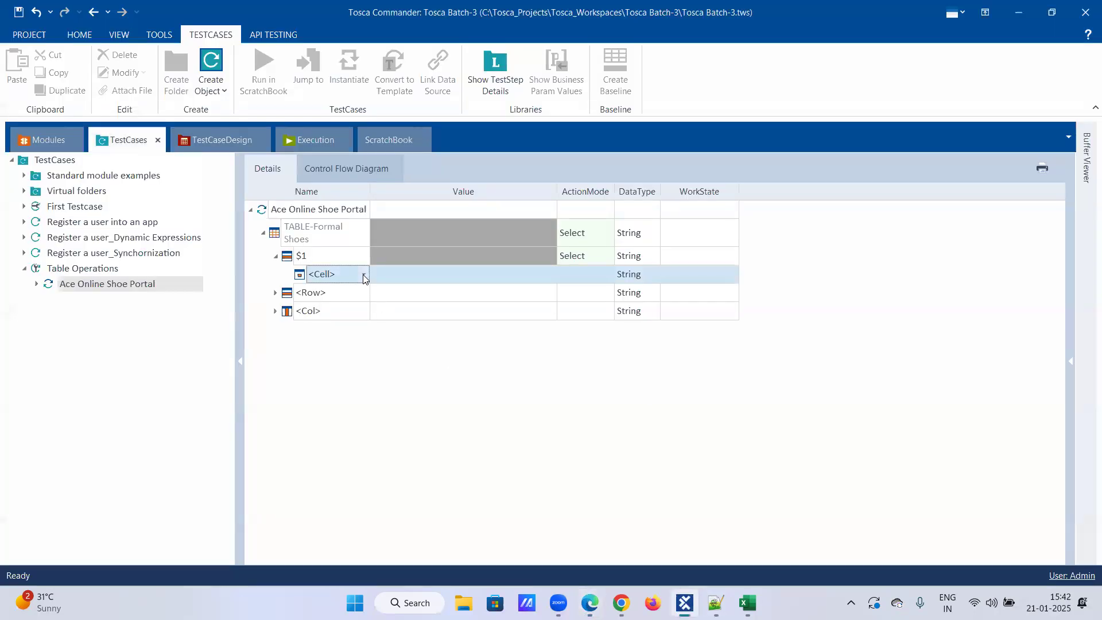
left_click(363, 275)
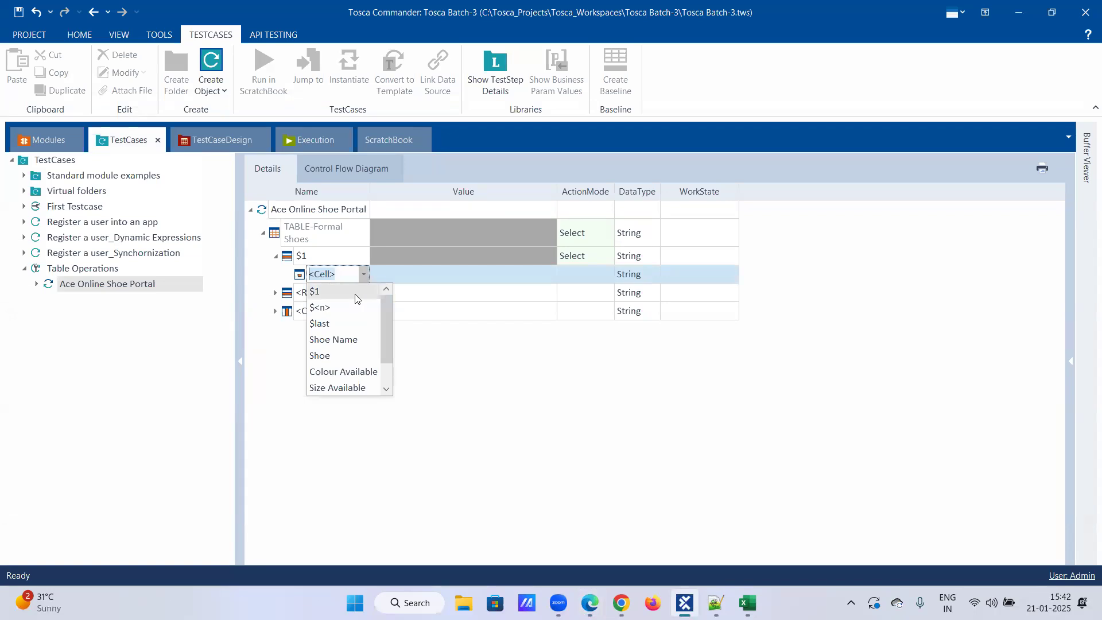
left_click(356, 298)
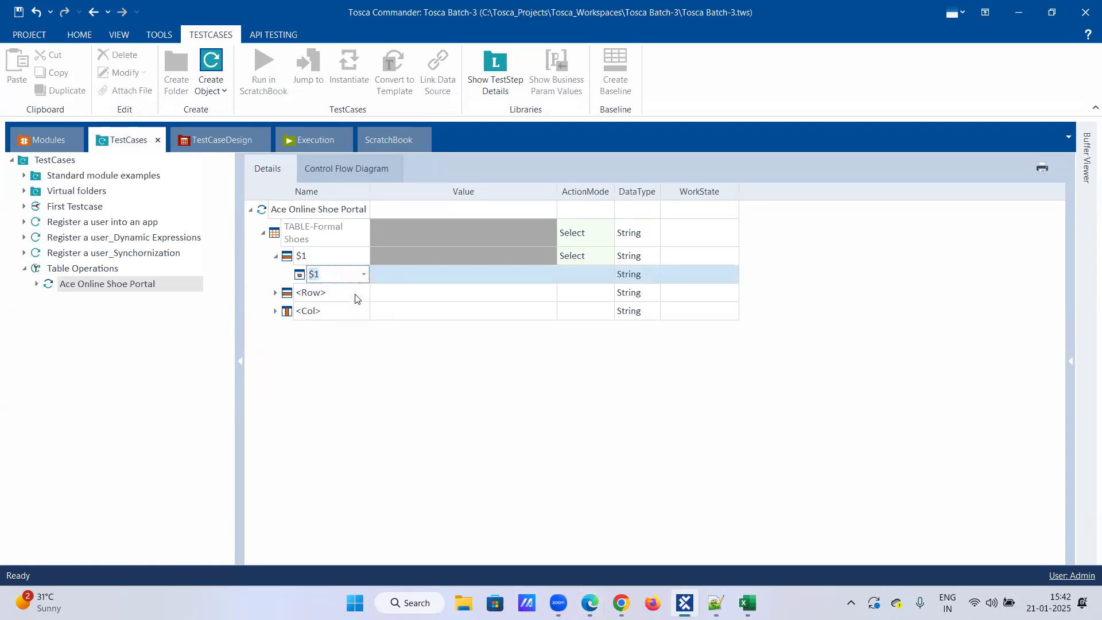
left_click(463, 275)
left_click(597, 278)
left_click(608, 276)
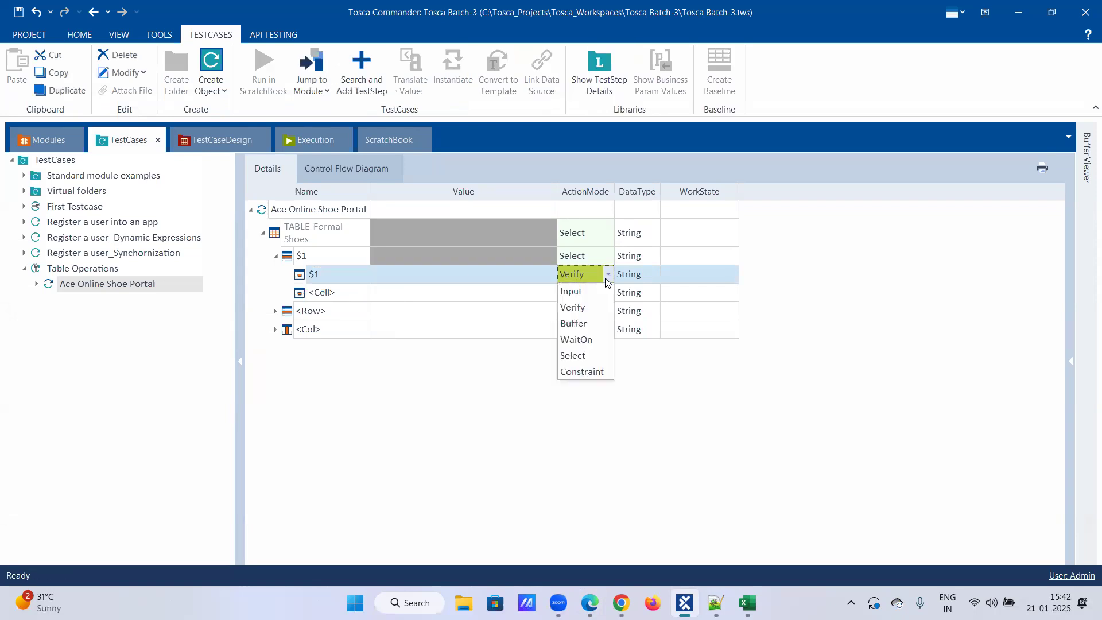
left_click(593, 324)
Enter First_row as the buffer name for the $1 cell, and check the Formal Shoes table's first row in Edge.
left_click(478, 276)
left_click(477, 275)
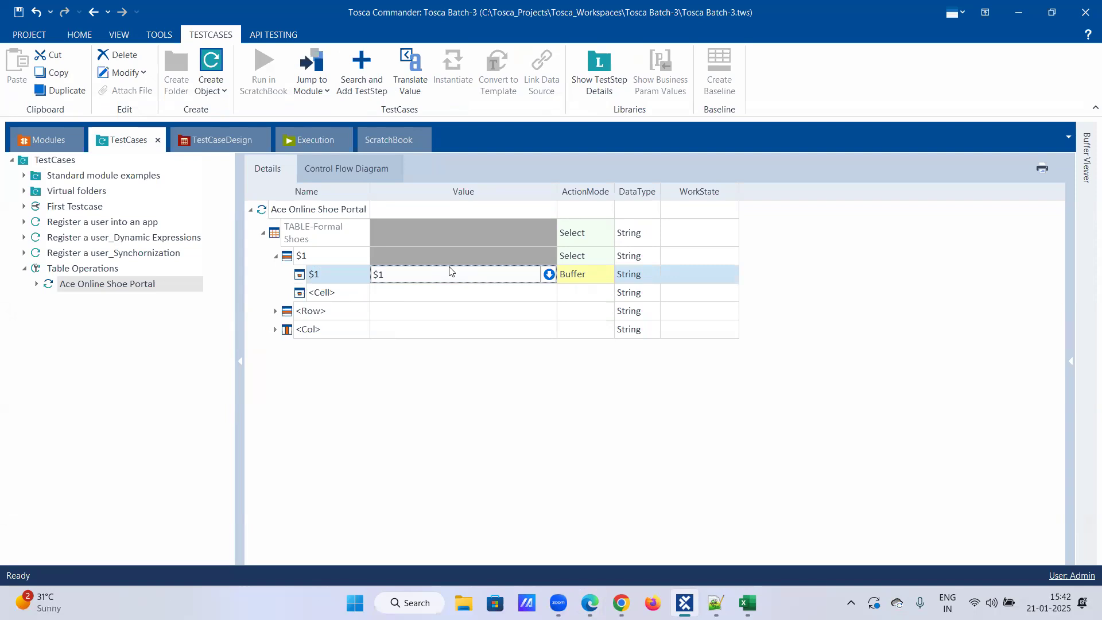
key("BackSpace")
key("BackSpace")
type("F")
key("BackSpace")
key("BackSpace")
type("irst_row")
key("Return")
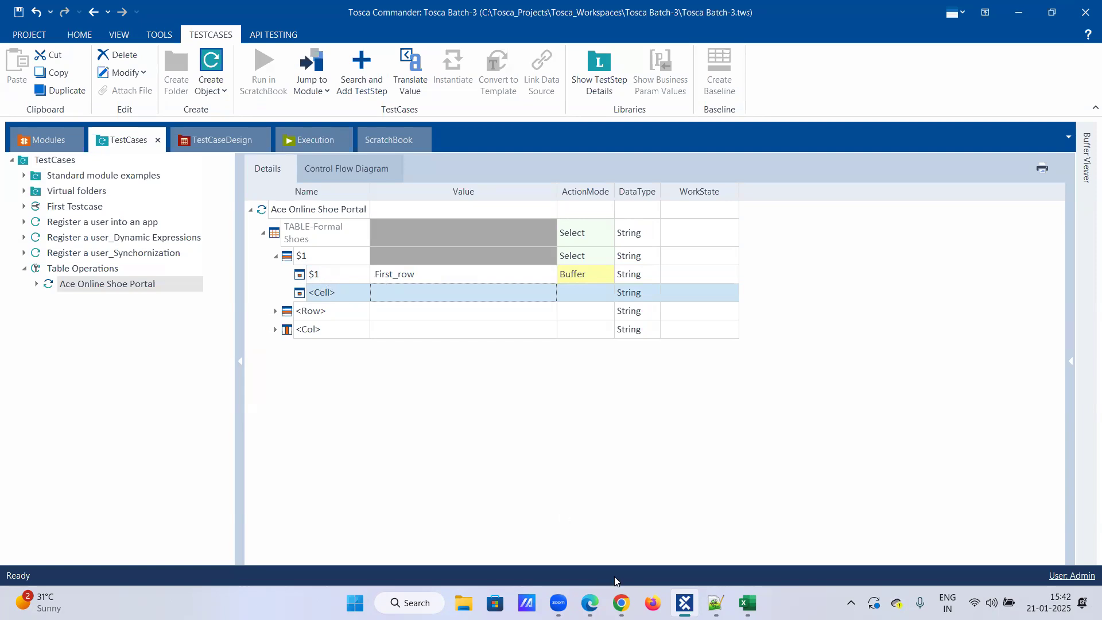
left_click(590, 603)
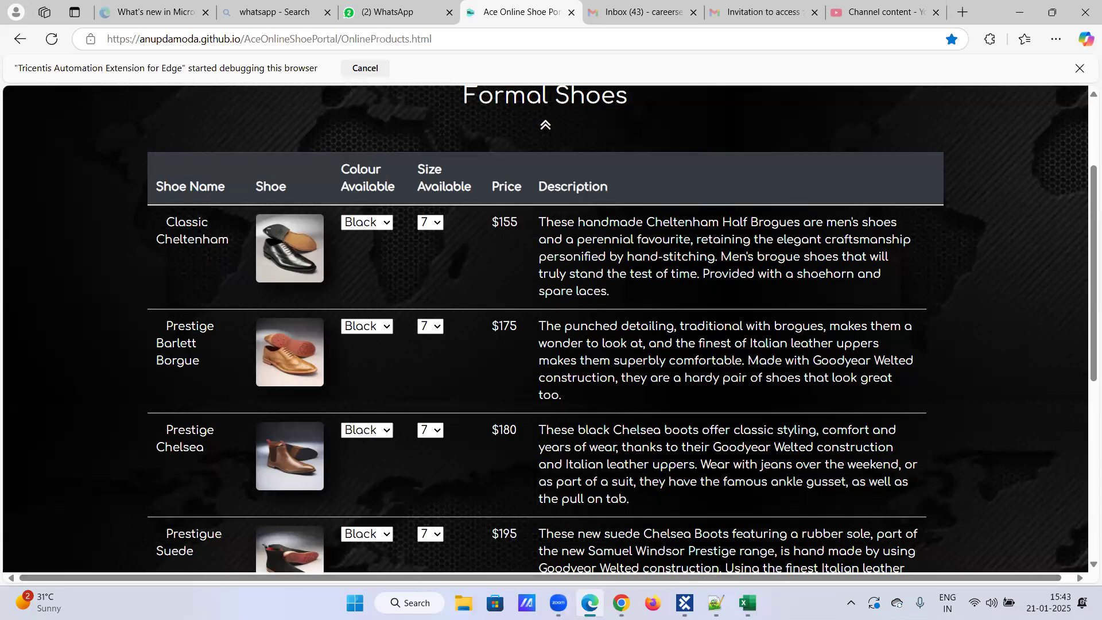
left_click(685, 602)
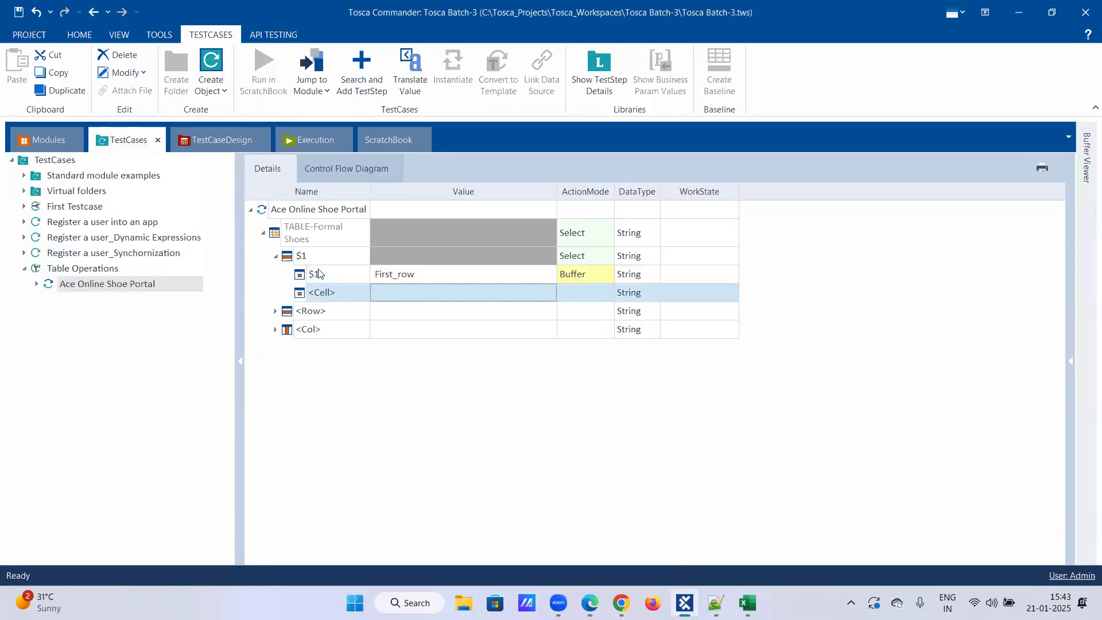
Add a Browser test configuration parameter with the value Edge to the Table Operations test case.
right_click(117, 286)
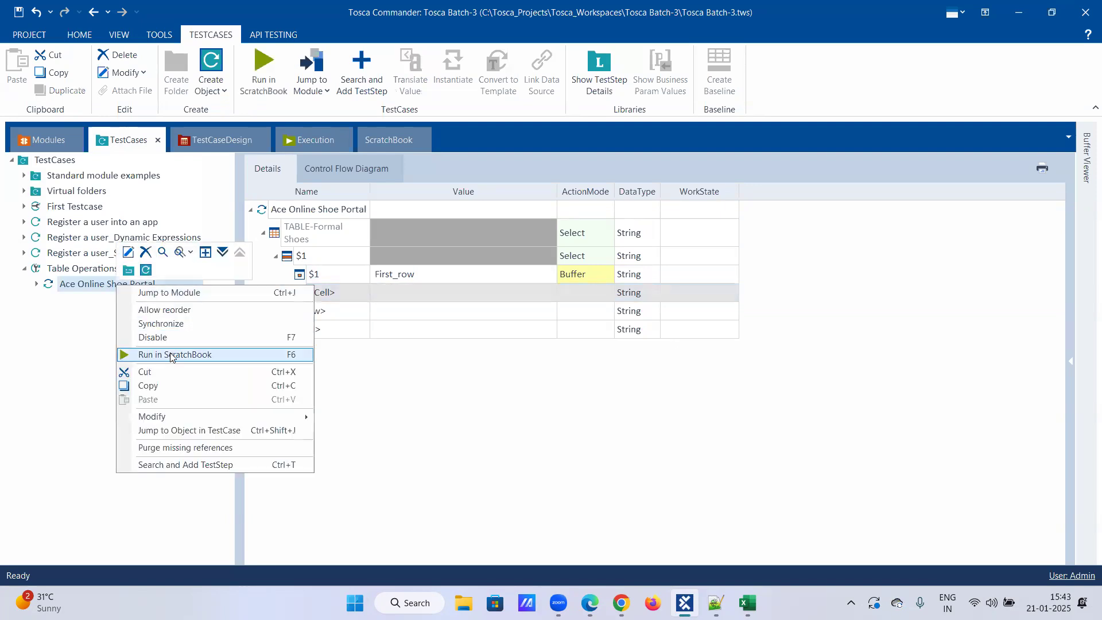
right_click(78, 269)
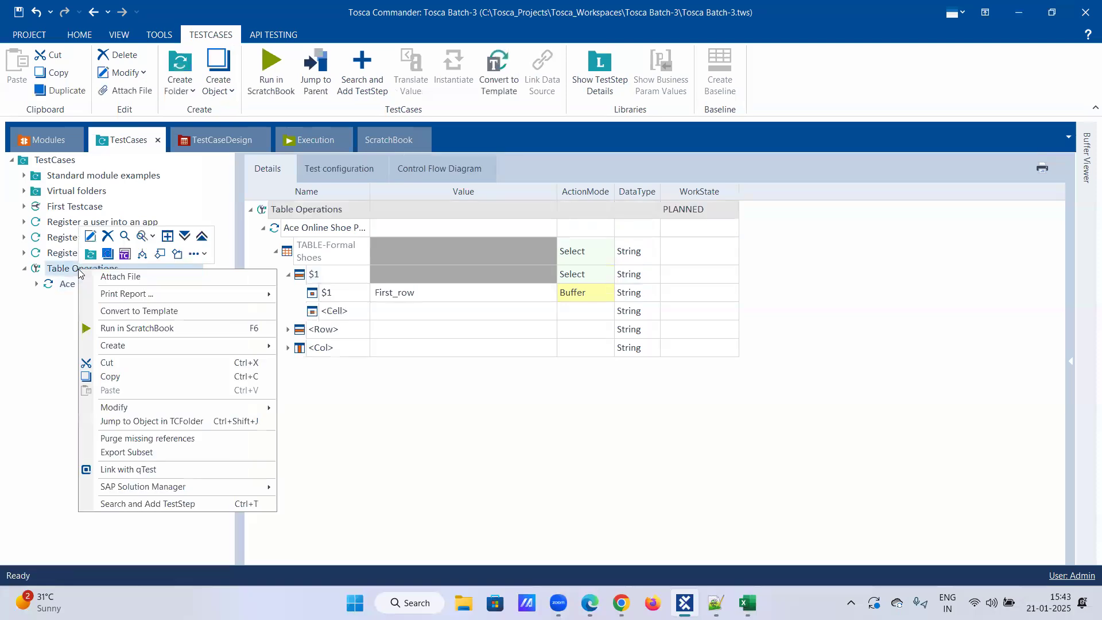
left_click(344, 173)
left_click(344, 173)
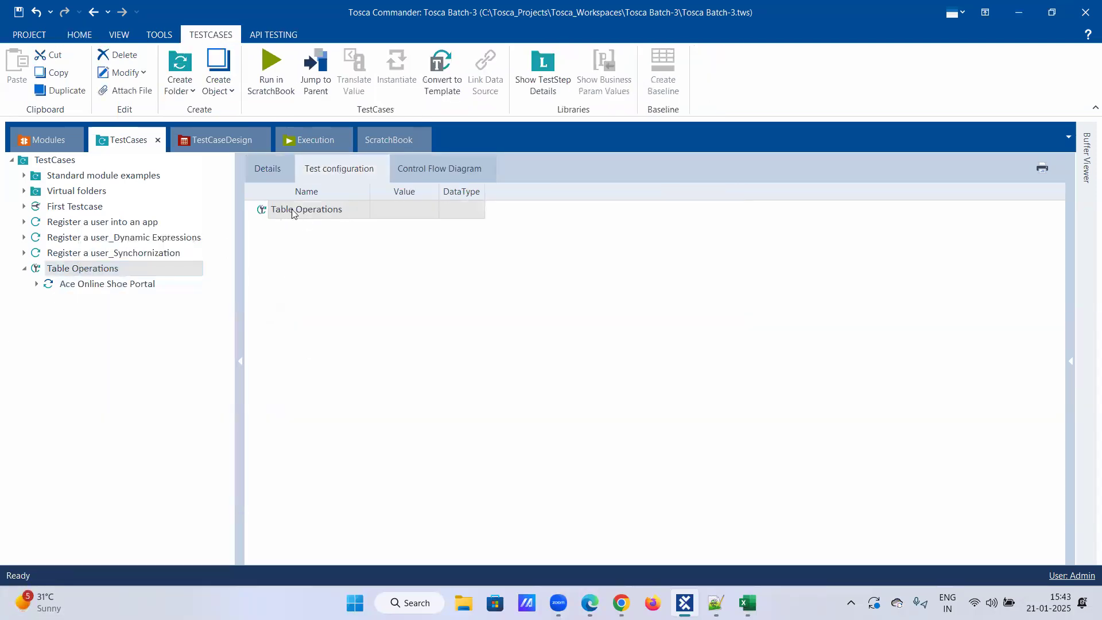
right_click(347, 209)
left_click(338, 194)
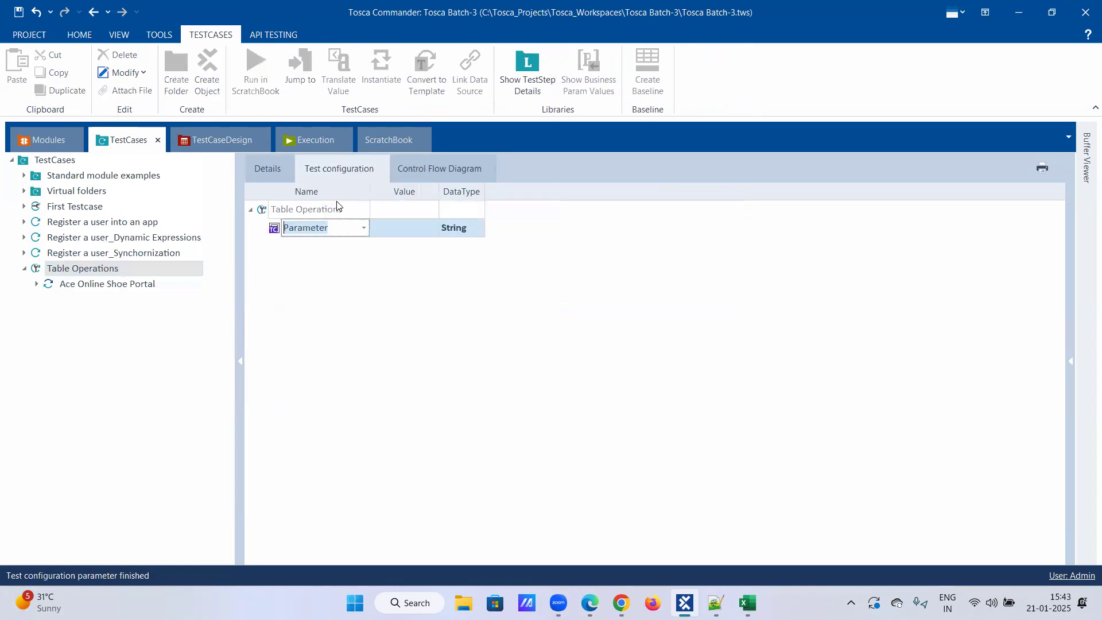
left_click(364, 228)
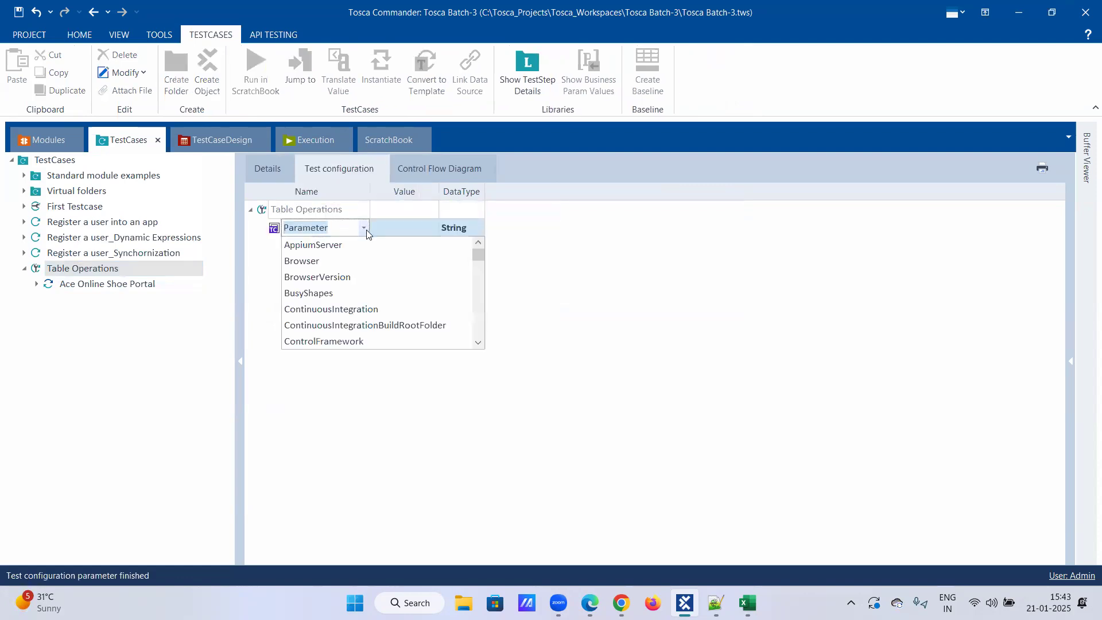
left_click(351, 256)
left_click(426, 228)
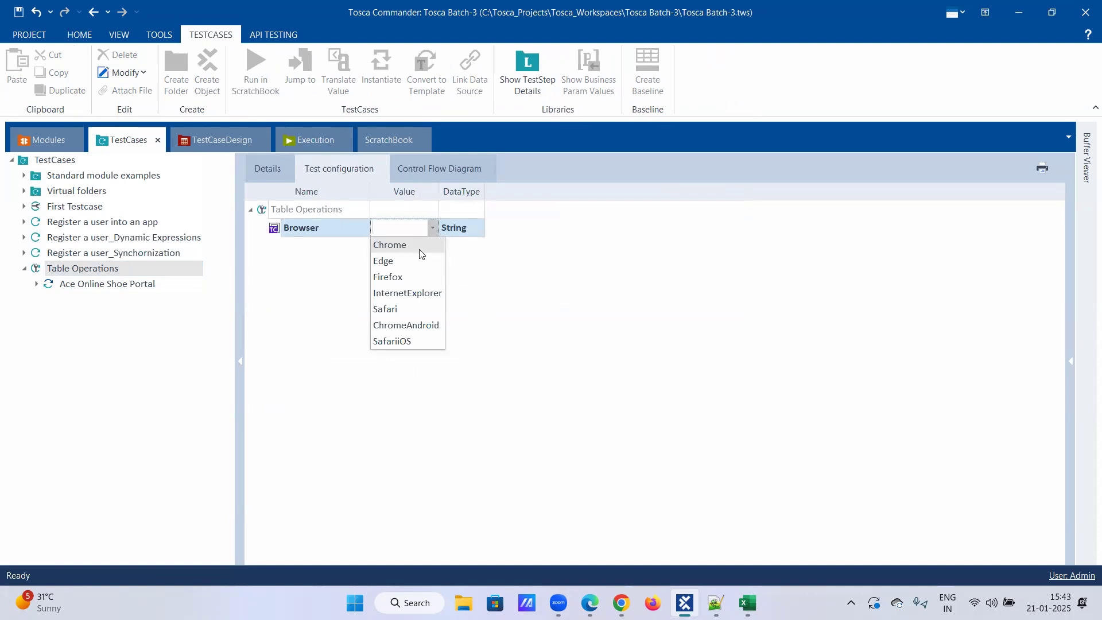
left_click(410, 268)
Run the Ace Online Shoe Portal test step of the Table Operations test case in ScratchBook.
left_click(125, 281)
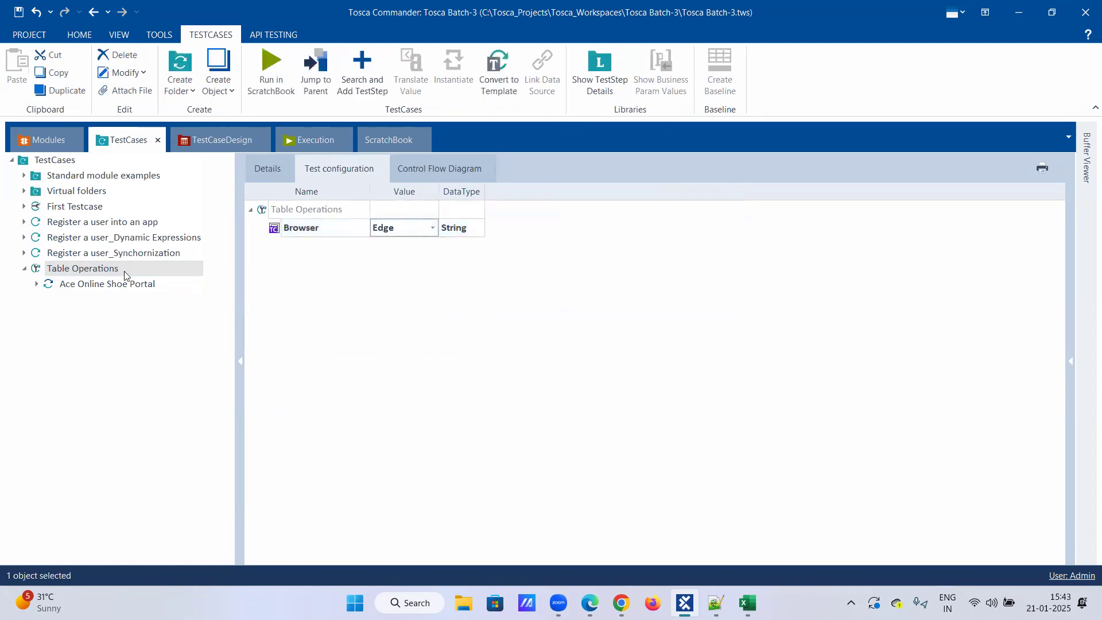
right_click(98, 284)
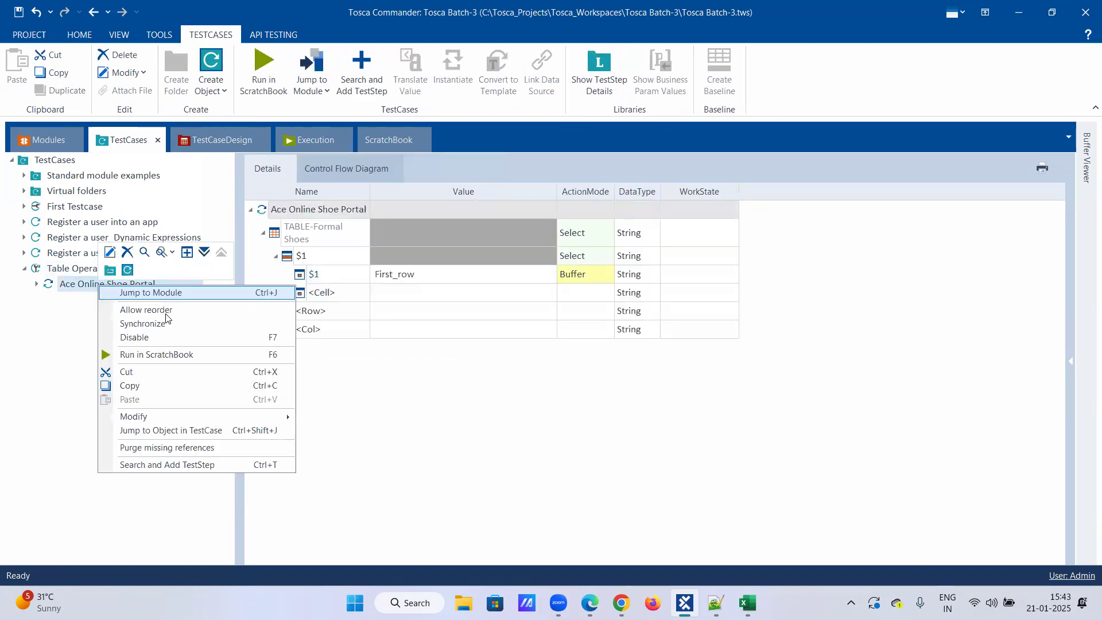
left_click(159, 355)
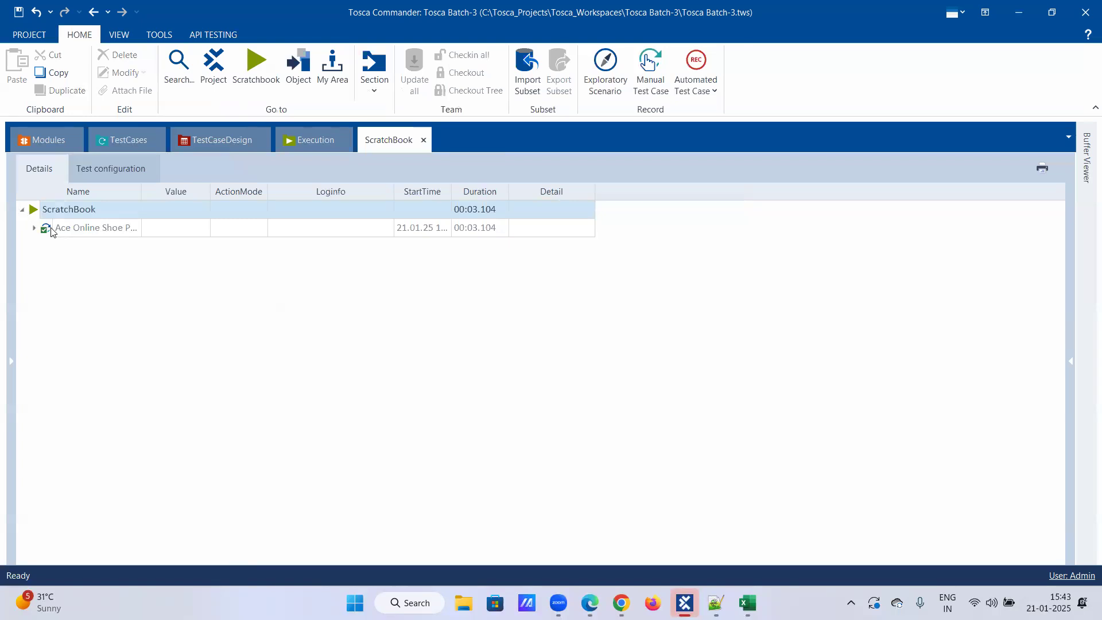
Expand the ScratchBook result to the $1 cell, read its log info, and check the First_row entry in the Buffer Viewer.
left_click(34, 228)
left_click(48, 247)
left_click(60, 265)
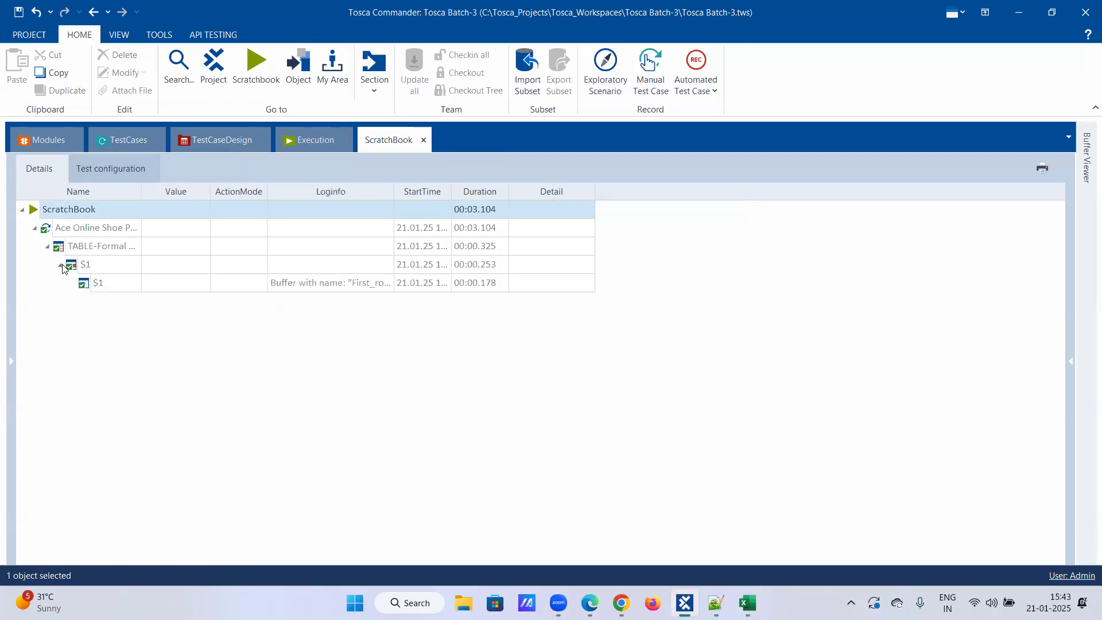
left_click(385, 287)
left_click(387, 284)
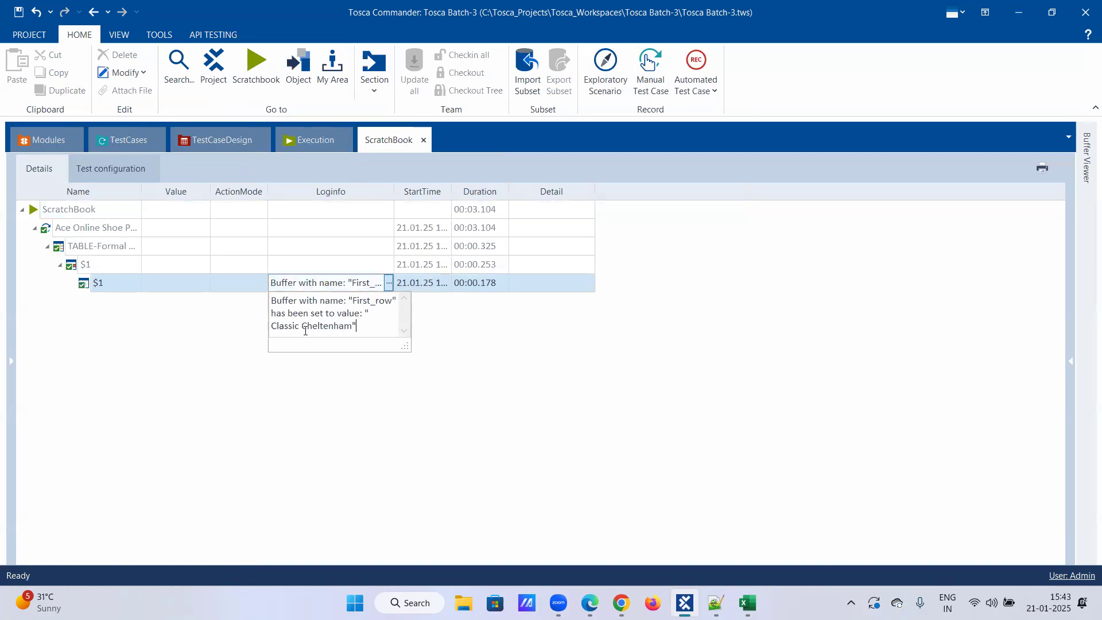
left_click(1086, 164)
scroll(888, 353, "down", 2)
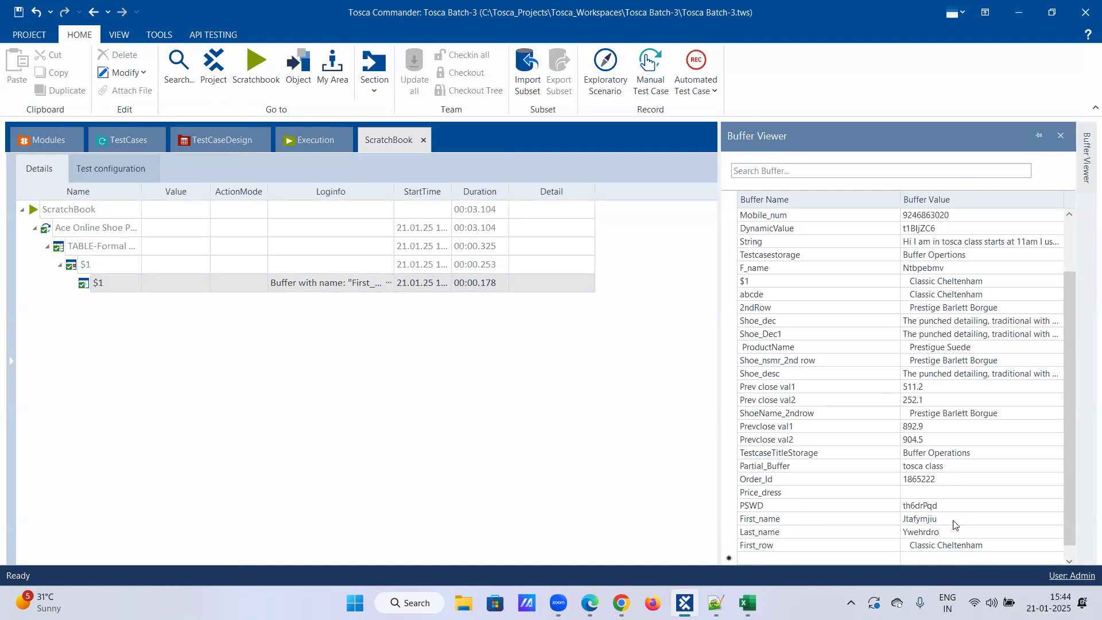
Compare the Formal Shoes table's Shoe Name header and first row in Edge with the row and column references in the Excel sheet.
left_click(689, 601)
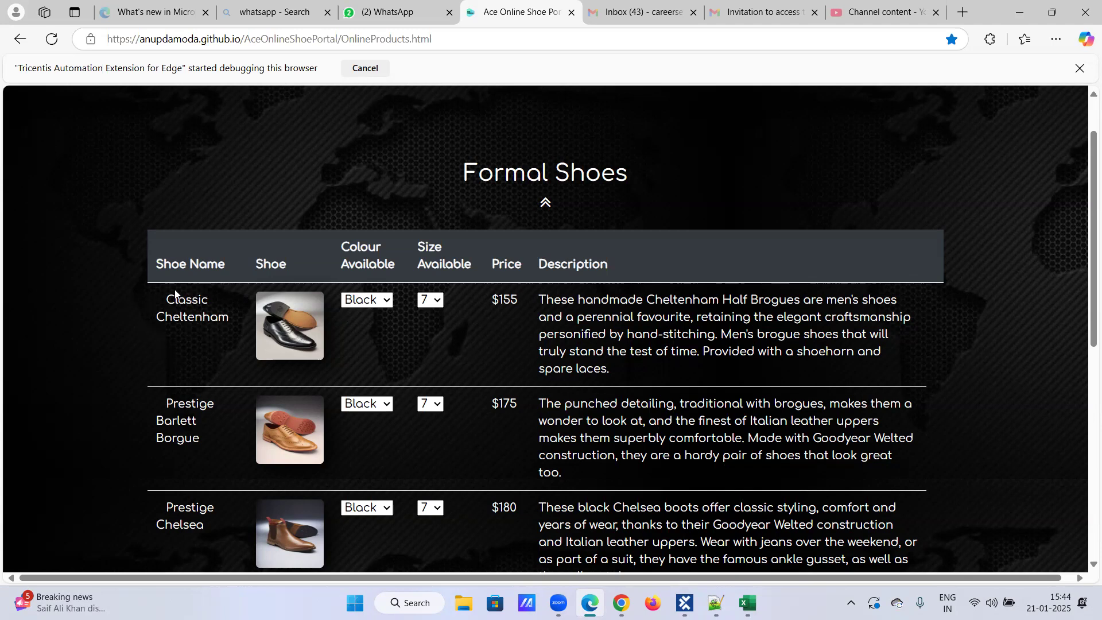
left_click(685, 603)
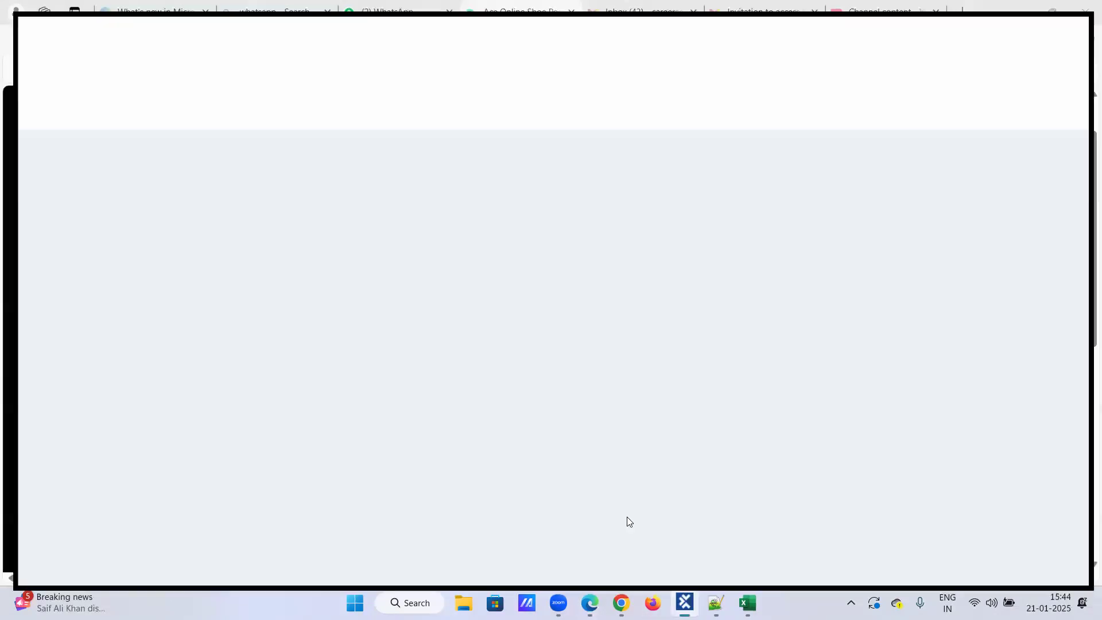
left_click(114, 141)
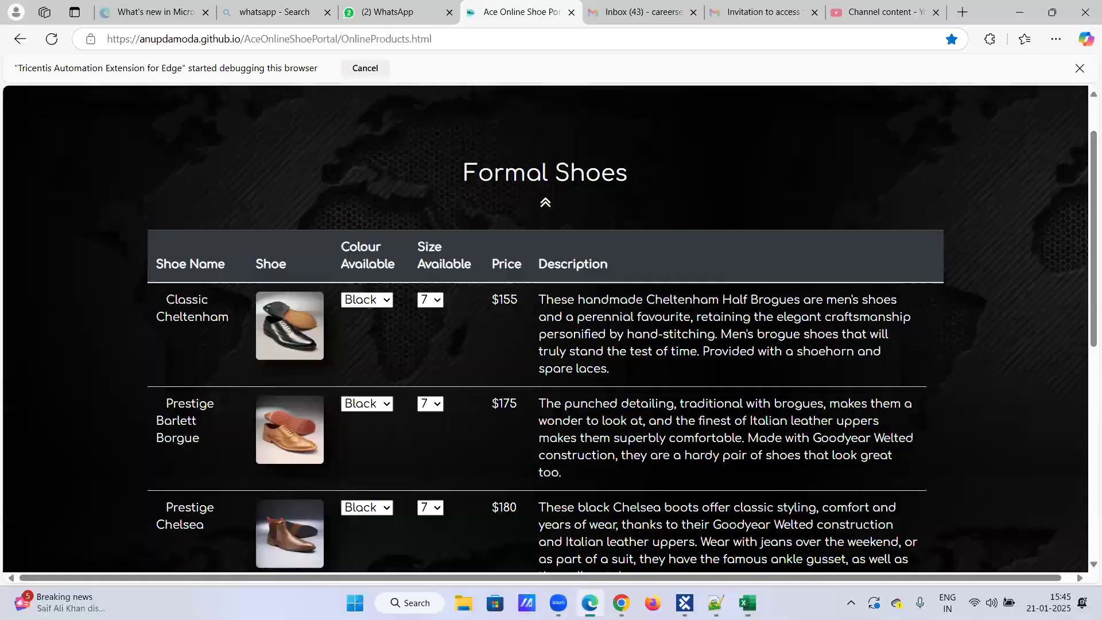
left_click(748, 603)
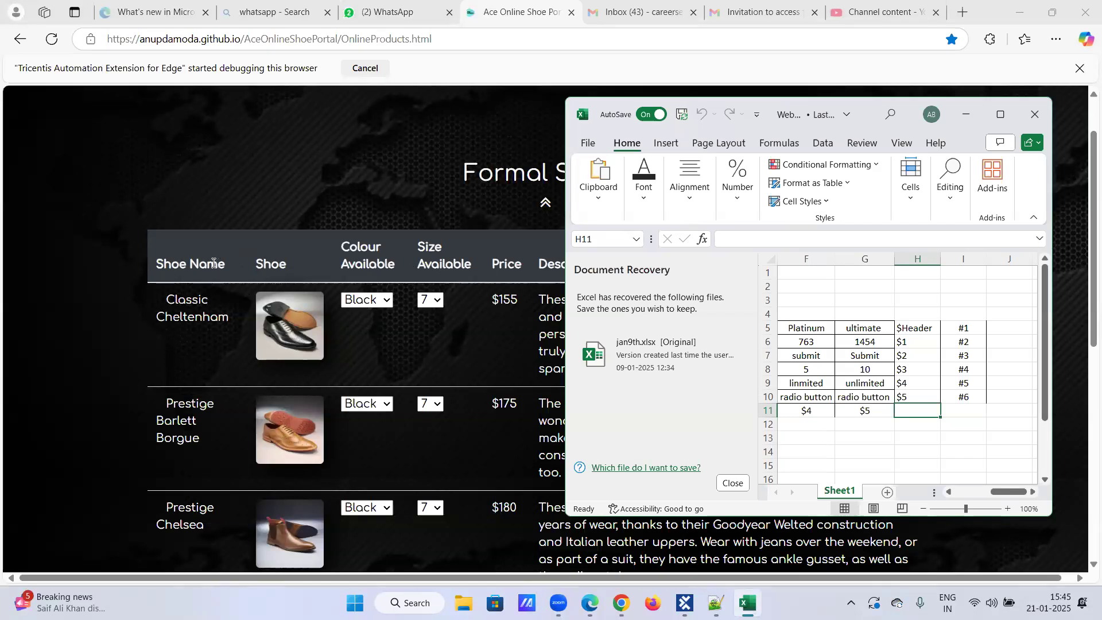
left_click_drag(158, 263, 230, 265)
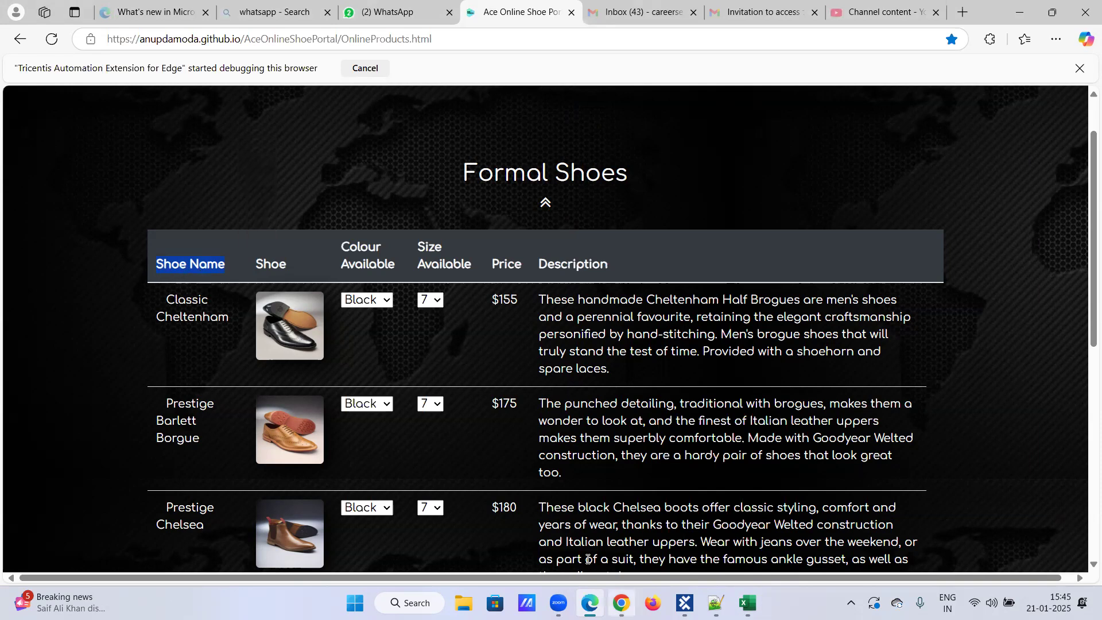
left_click_drag(165, 300, 233, 320)
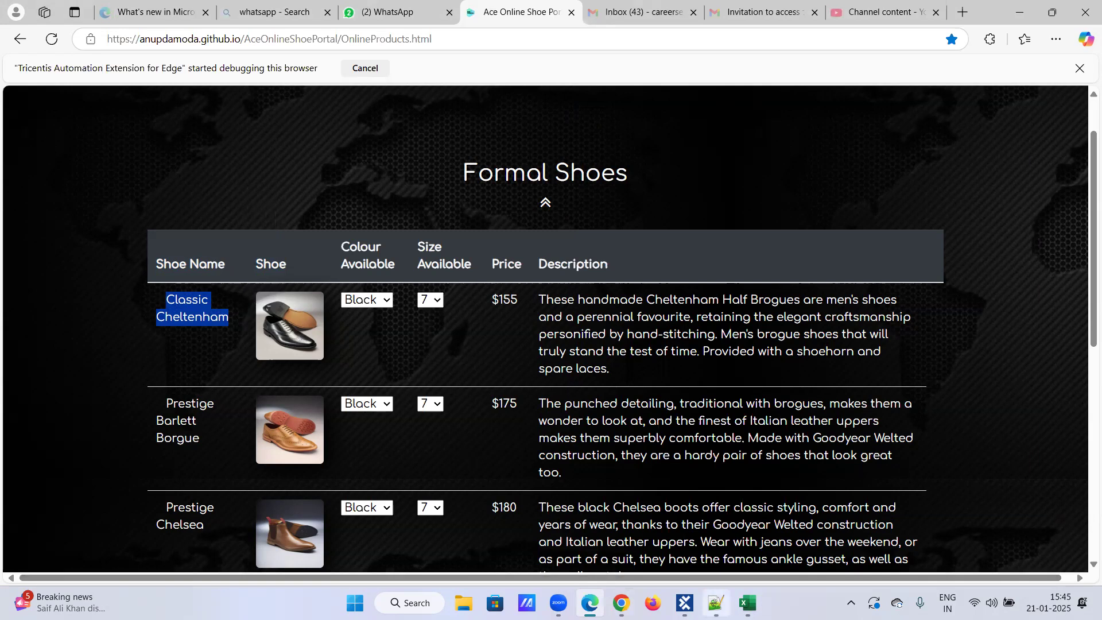
left_click(747, 603)
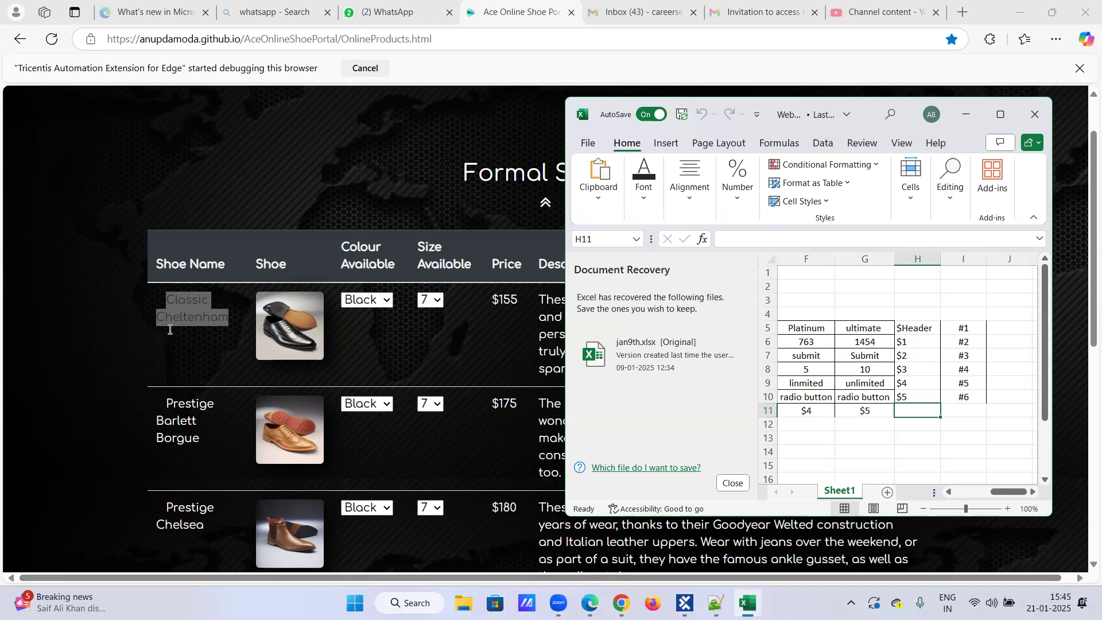
left_click(204, 355)
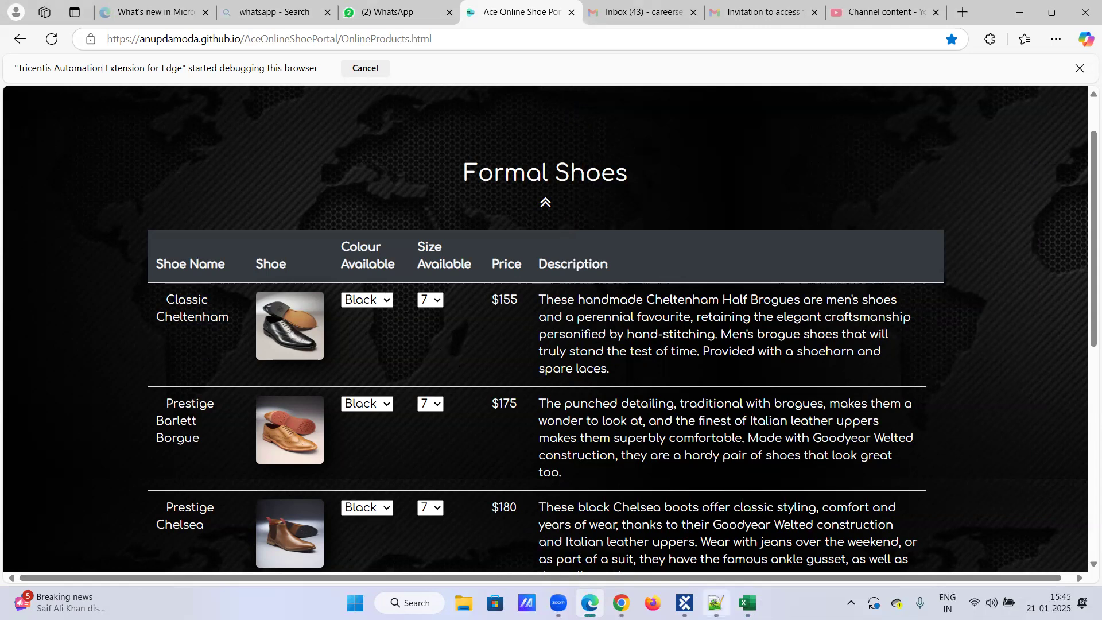
In Tosca, set the buffered cell under row $1 to the Shoe Name column.
left_click(685, 602)
left_click(348, 274)
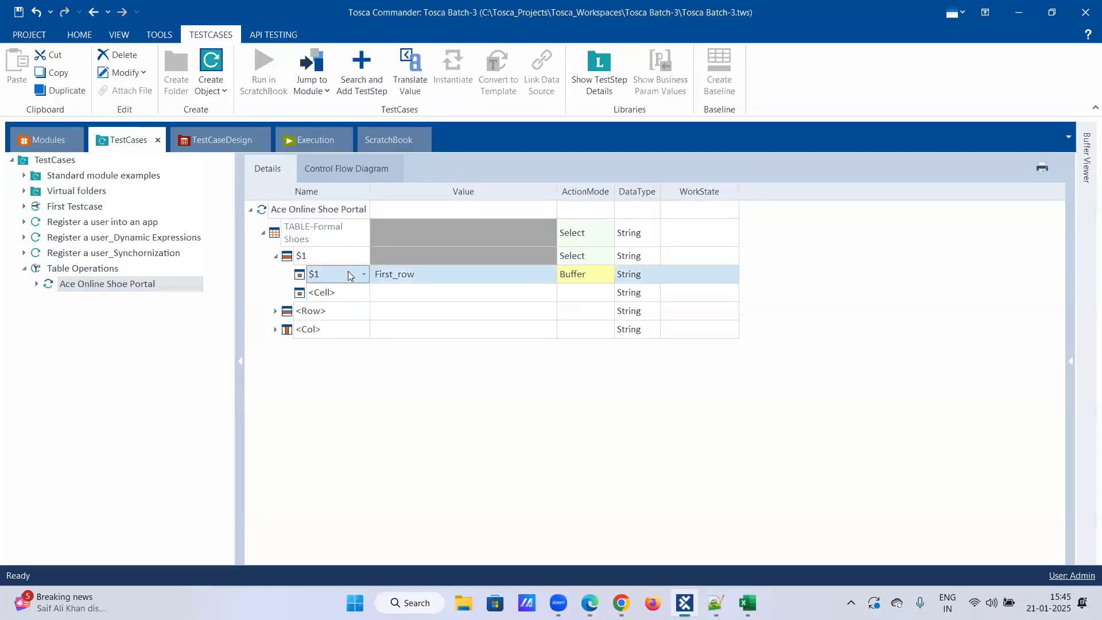
left_click(363, 276)
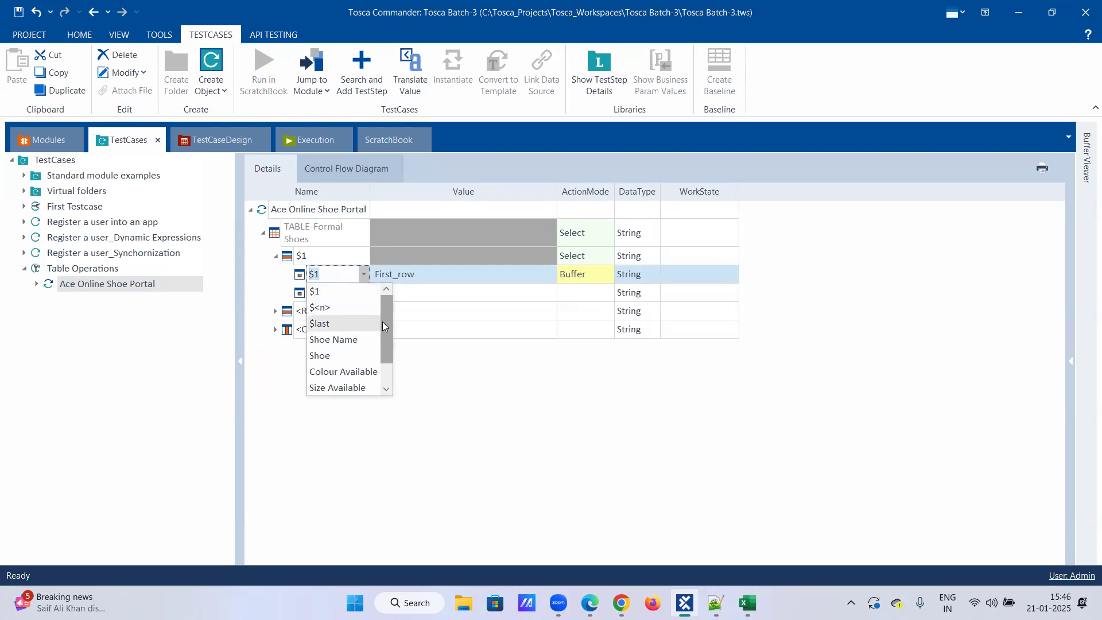
left_click_drag(384, 321, 389, 355)
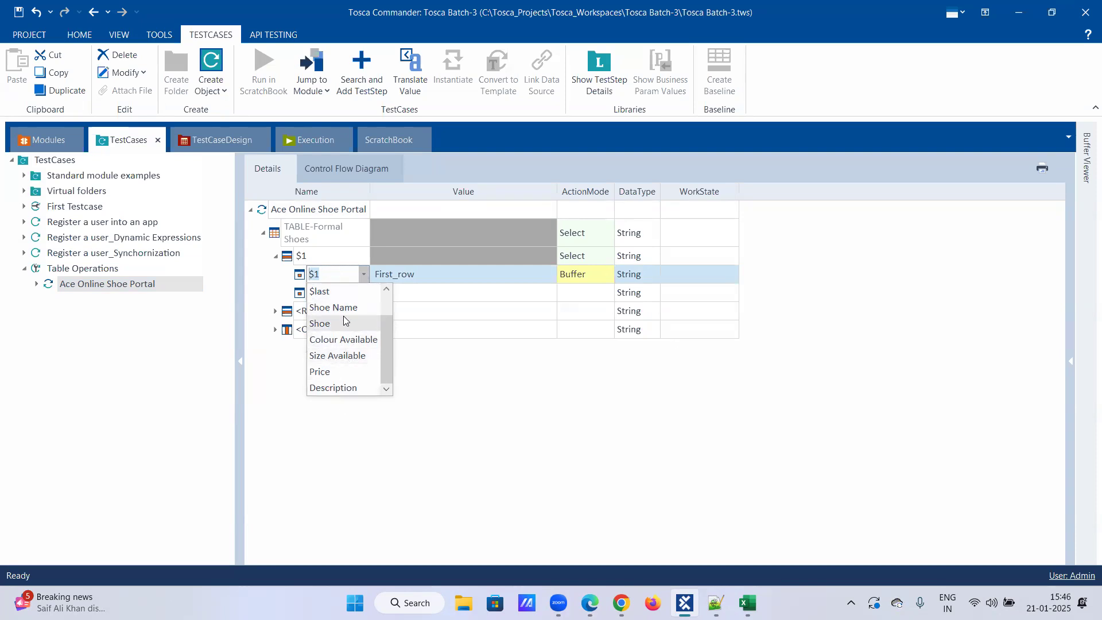
scroll(345, 350, "up", 1)
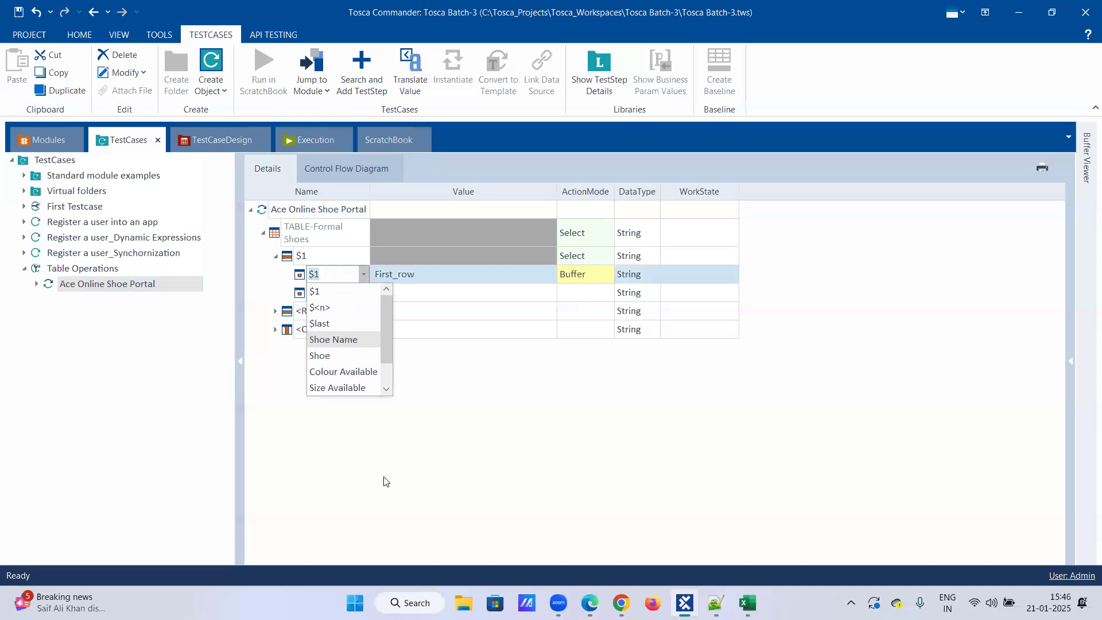
left_click(337, 340)
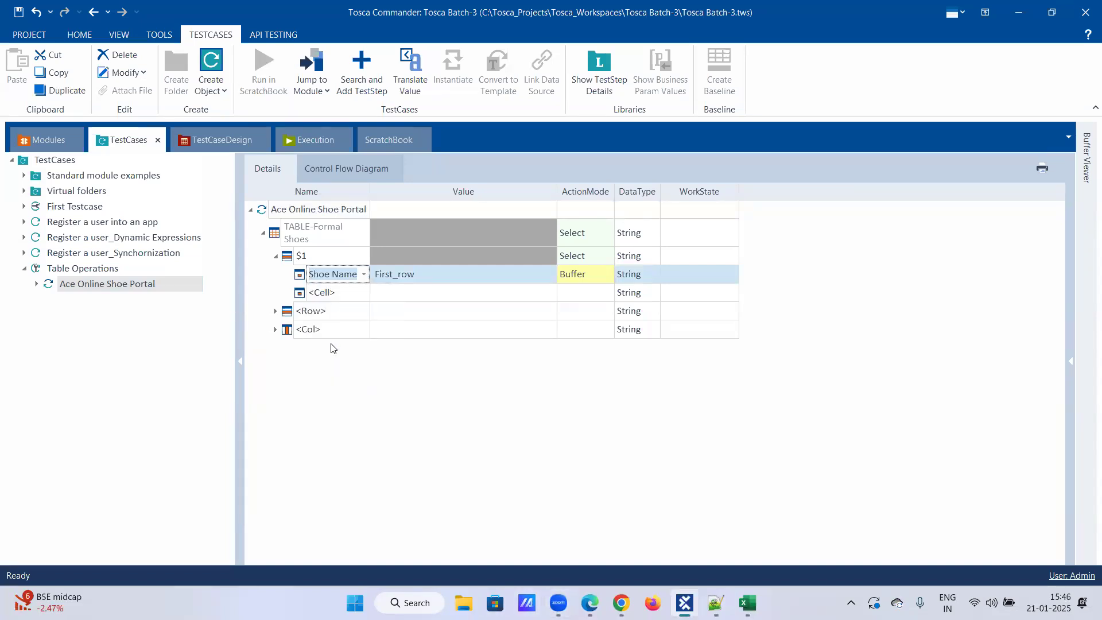
left_click(362, 294)
left_click(419, 278)
Set the row of the Formal Shoes table containing the Shoe Name cell to $2.
left_click(330, 256)
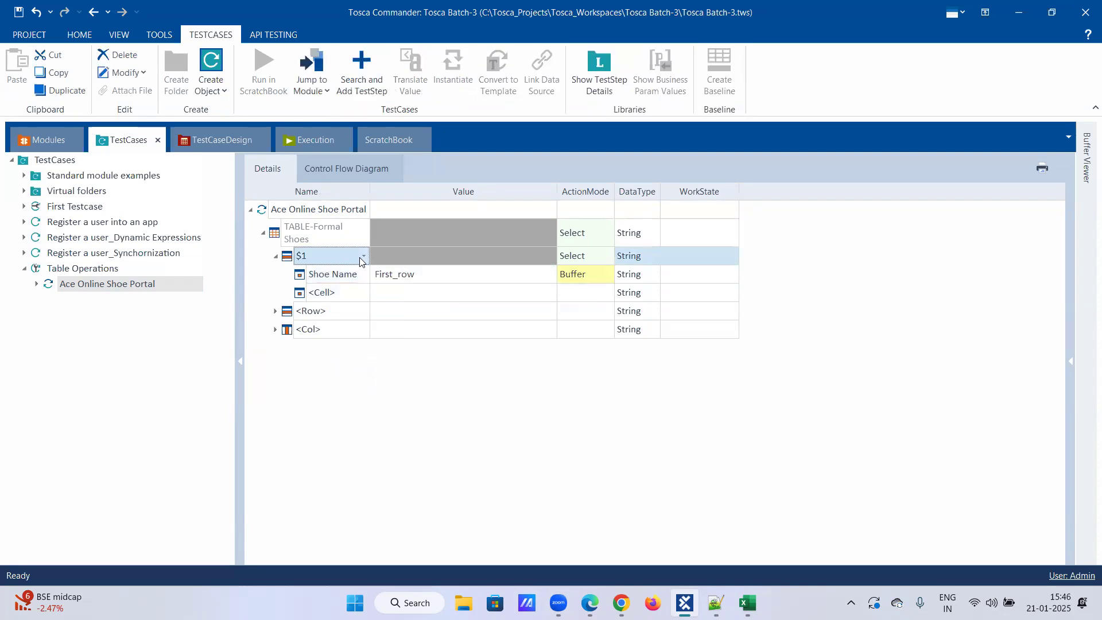
left_click(362, 261)
left_click(332, 258)
key("BackSpace")
type("$2")
key("Return")
Set the Shoe Name cell's buffer name to 2nd_row.
left_click(433, 275)
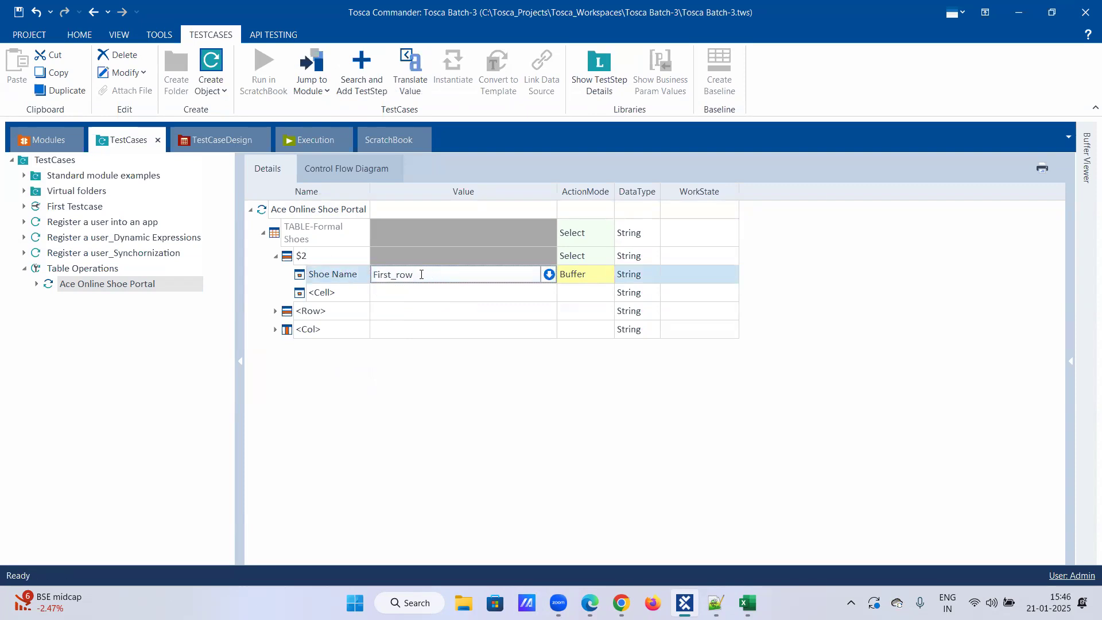
key("BackSpace")
key("BackSpace")
key("BackSpace")
key("BackSpace")
key("BackSpace")
type("2nd")
left_click(423, 291)
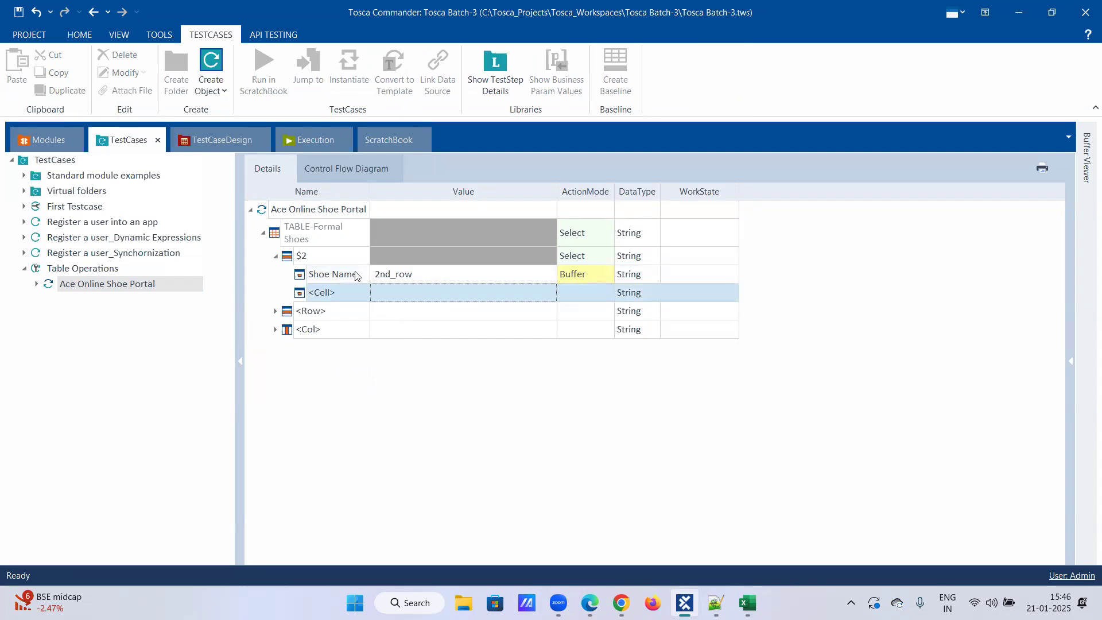
Check the Formal Shoes page in Edge, run the Ace Online Shoe Portal test step in ScratchBook, and review the 2nd_row buffer.
left_click(589, 603)
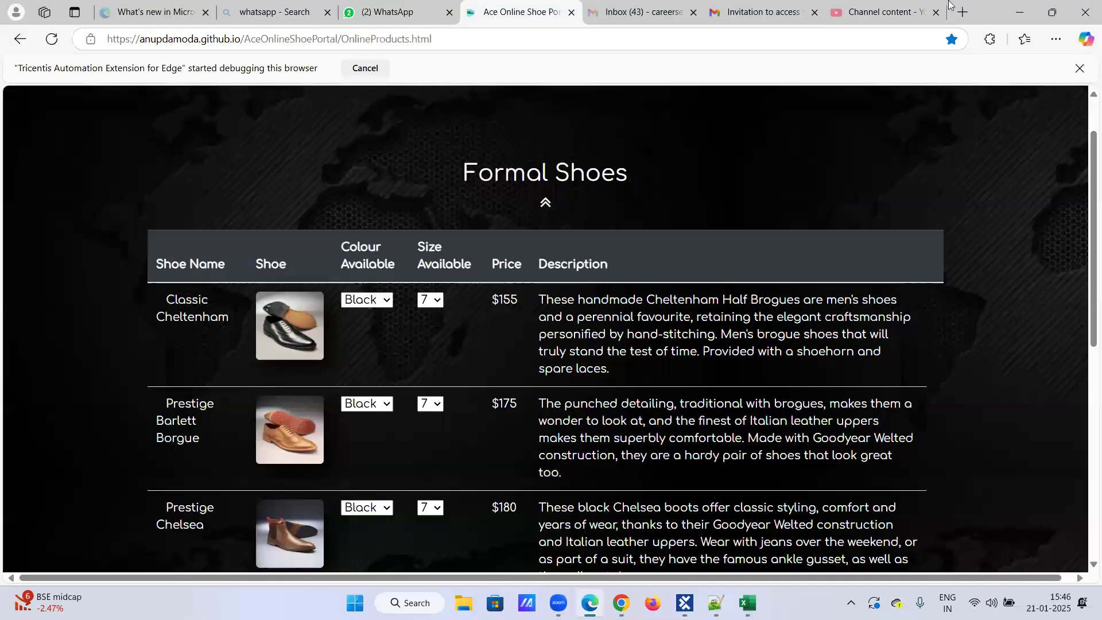
left_click(1053, 11)
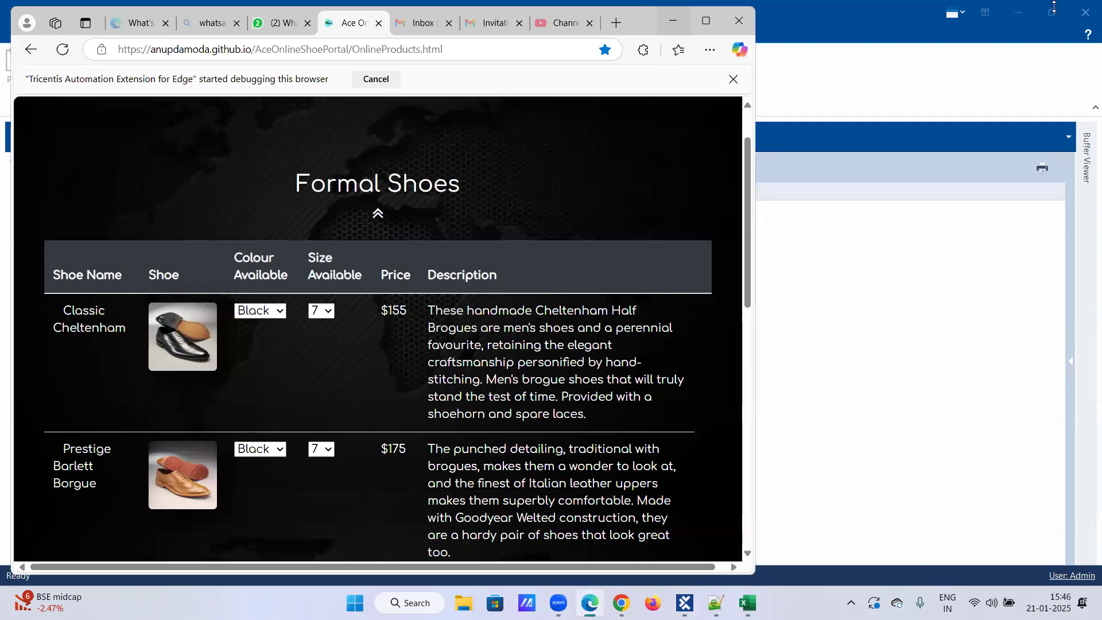
left_click(706, 21)
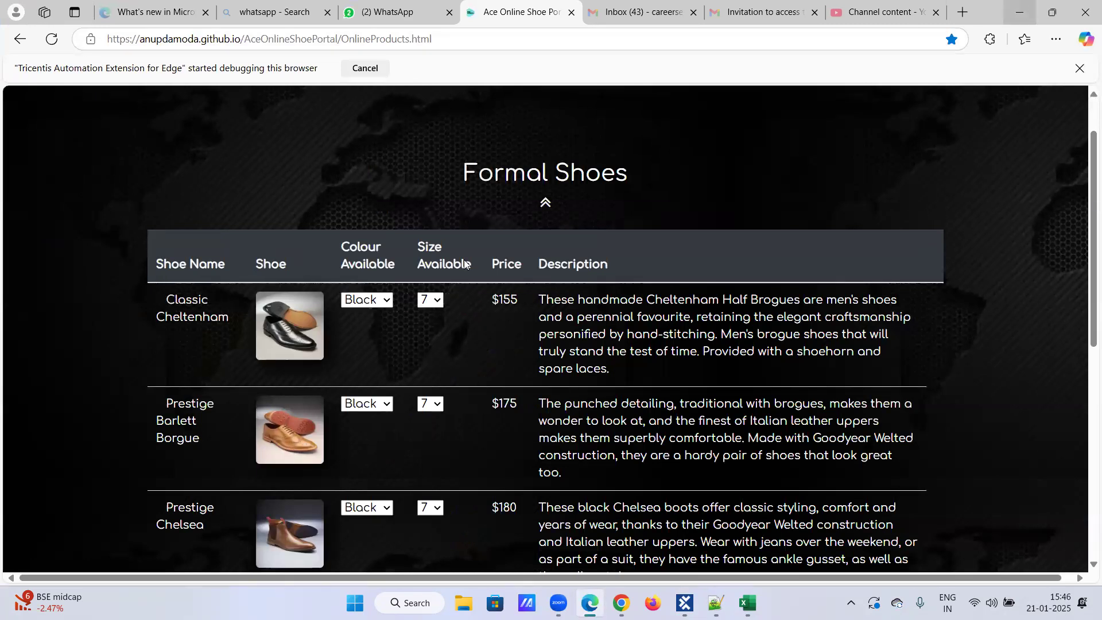
left_click(1025, 9)
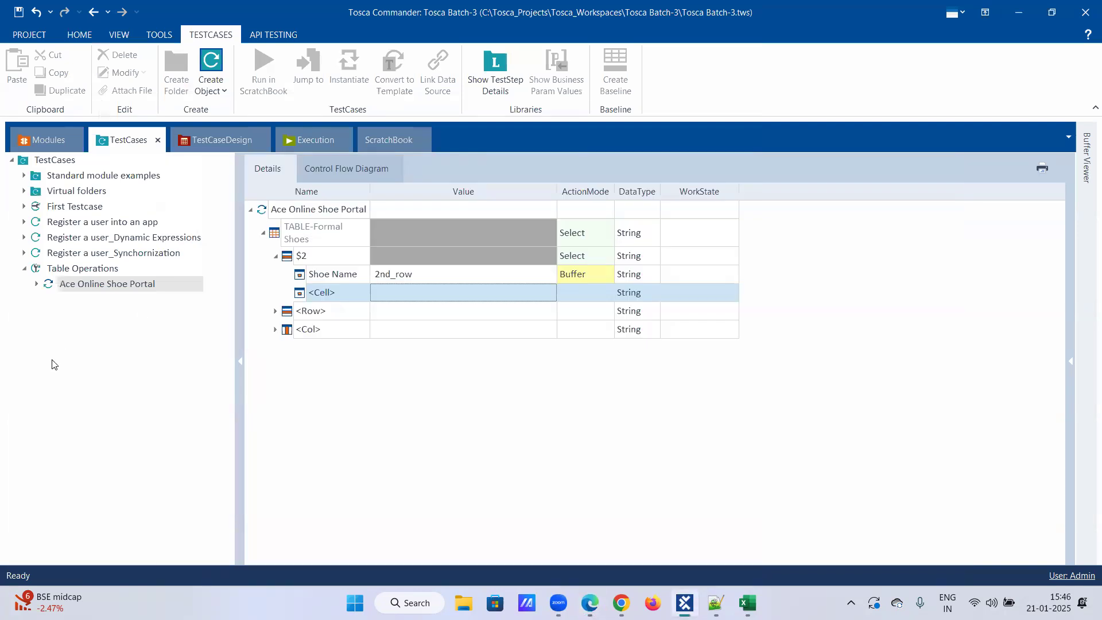
right_click(97, 283)
left_click(142, 350)
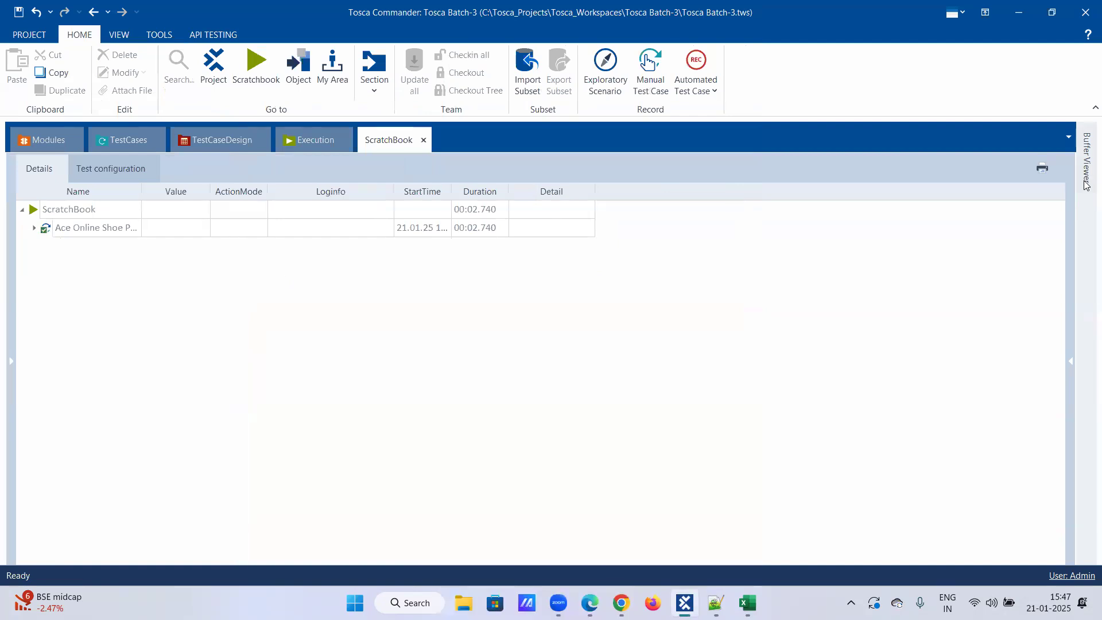
mouse_move(1087, 185)
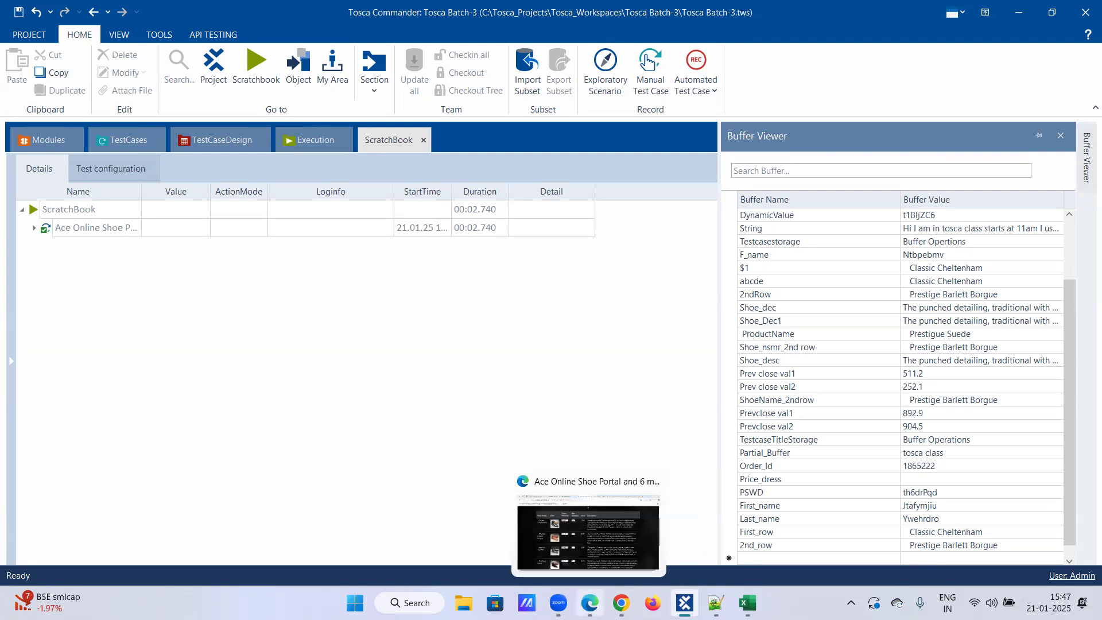
Compare the column options for the Shoe Name cell in Tosca with the Formal Shoes table's headers and first-row description in Edge.
left_click(122, 143)
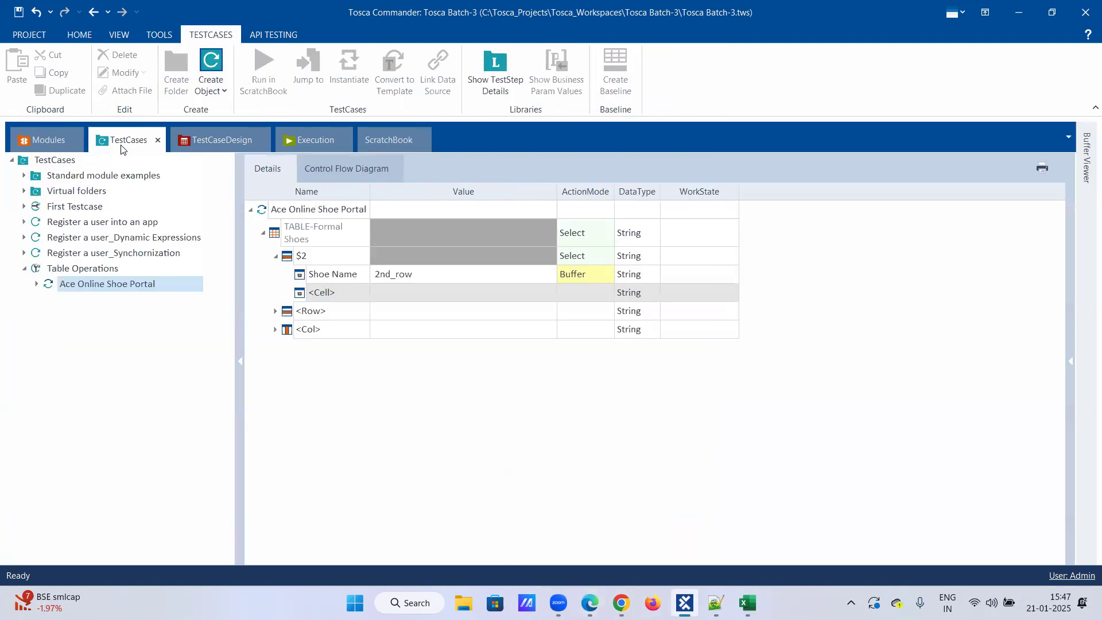
left_click(356, 276)
left_click(364, 275)
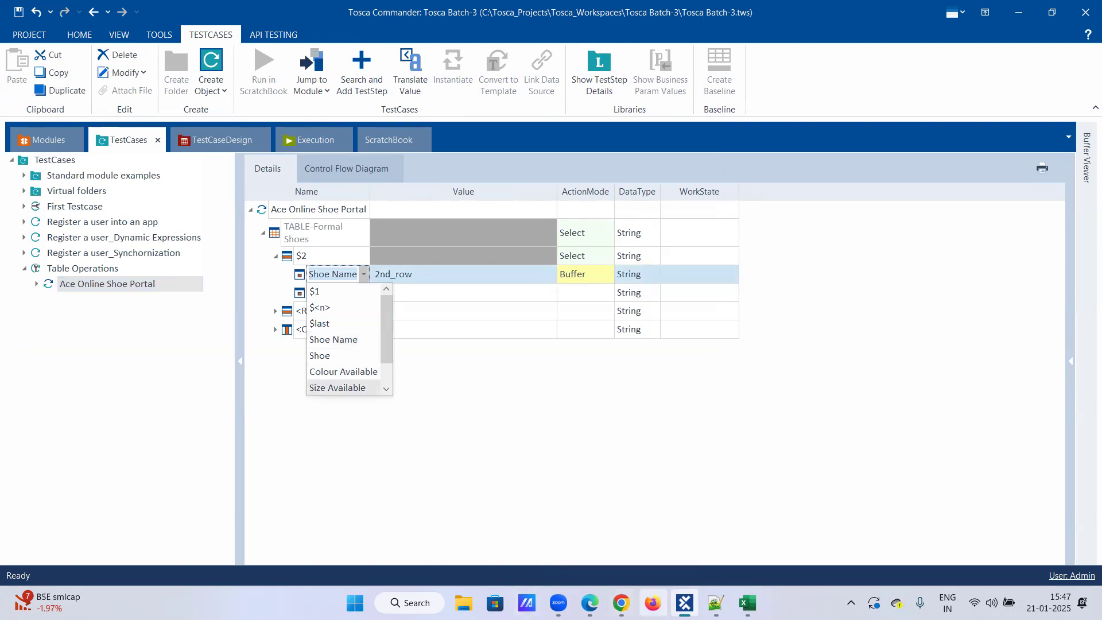
left_click(590, 603)
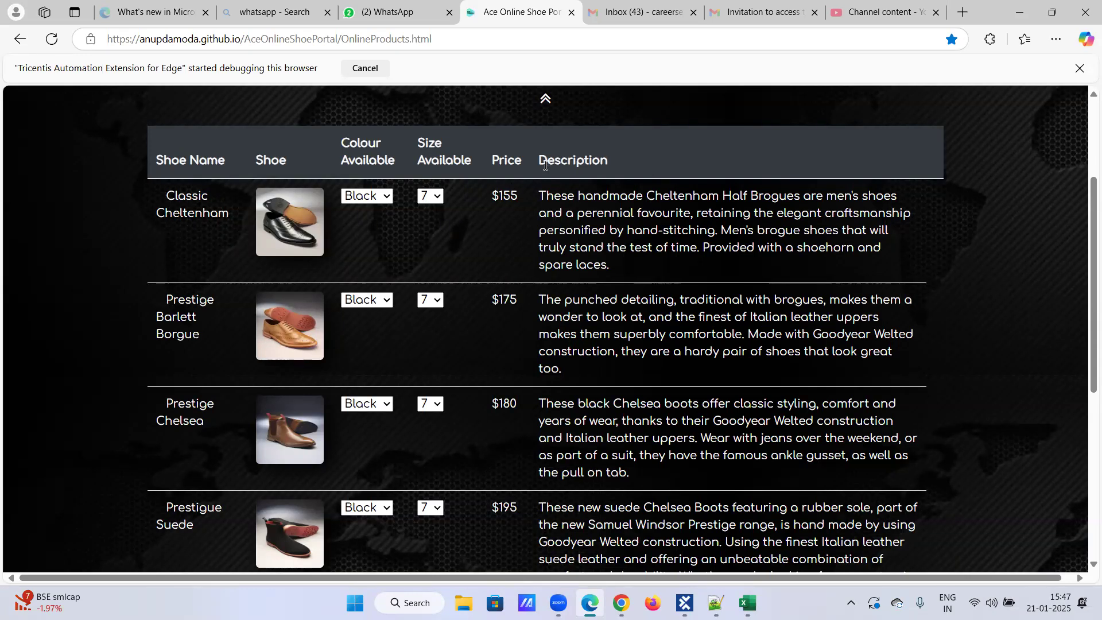
left_click_drag(540, 189, 652, 275)
left_click(939, 220)
left_click(685, 603)
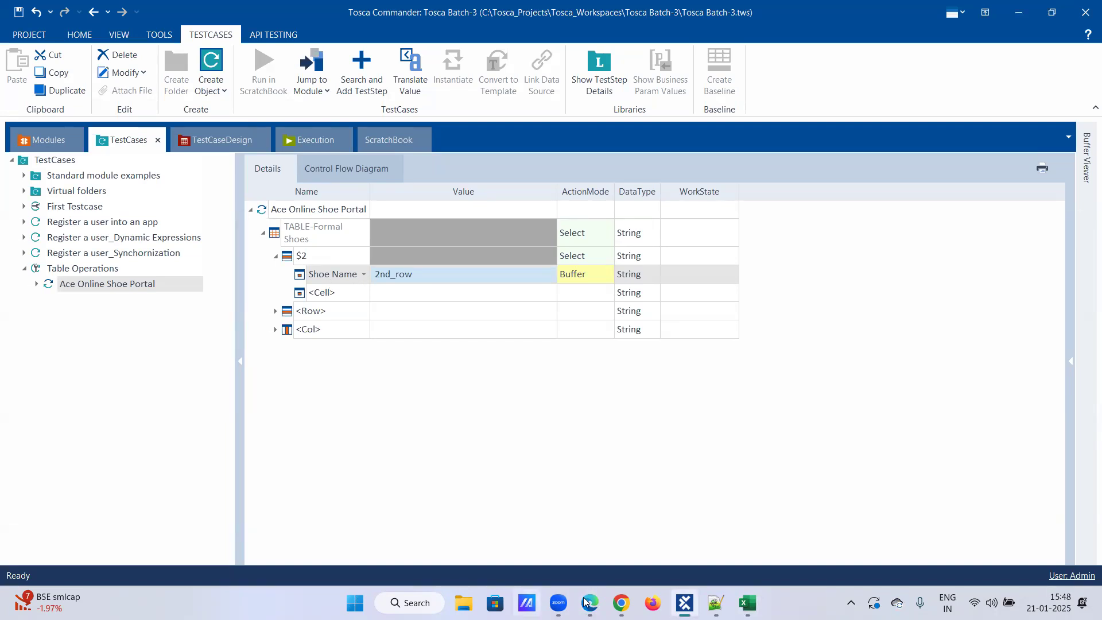
mouse_move(621, 603)
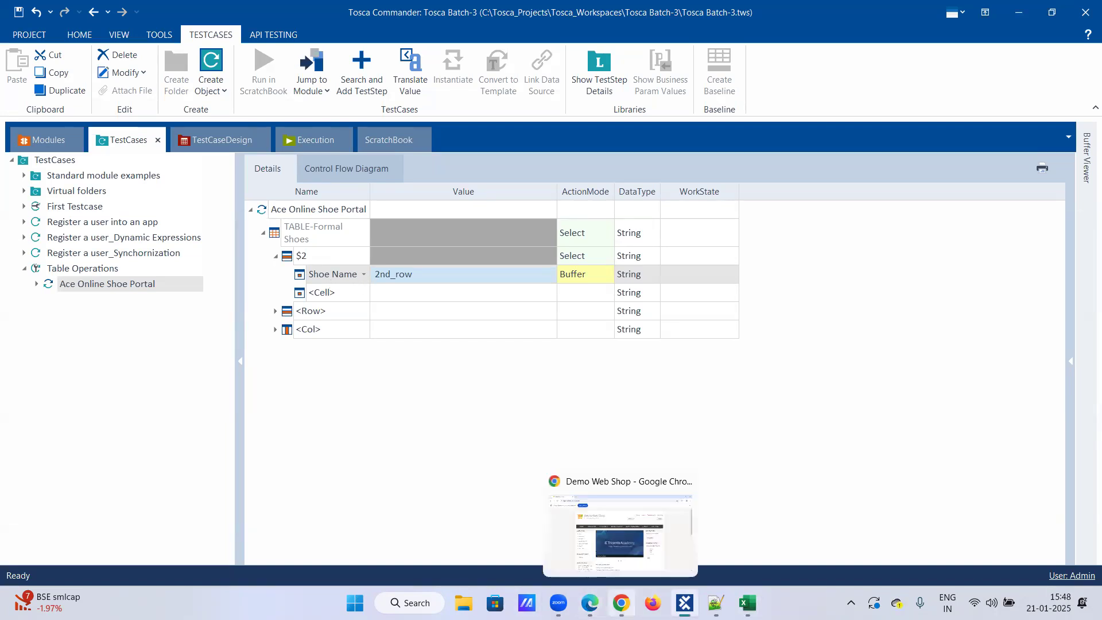
mouse_move(684, 603)
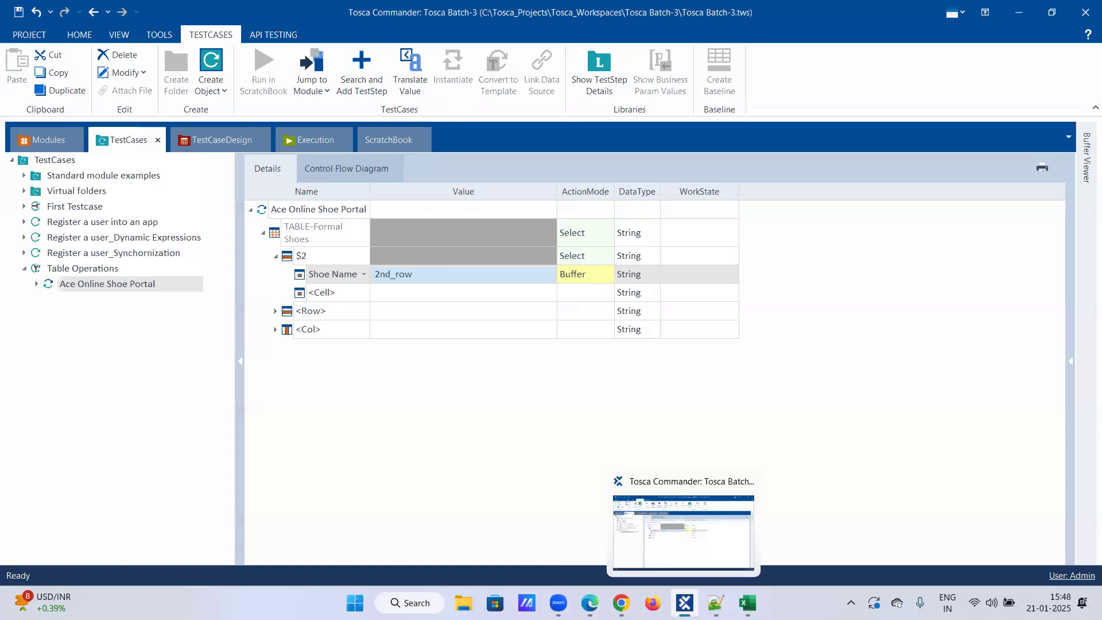
left_click(590, 603)
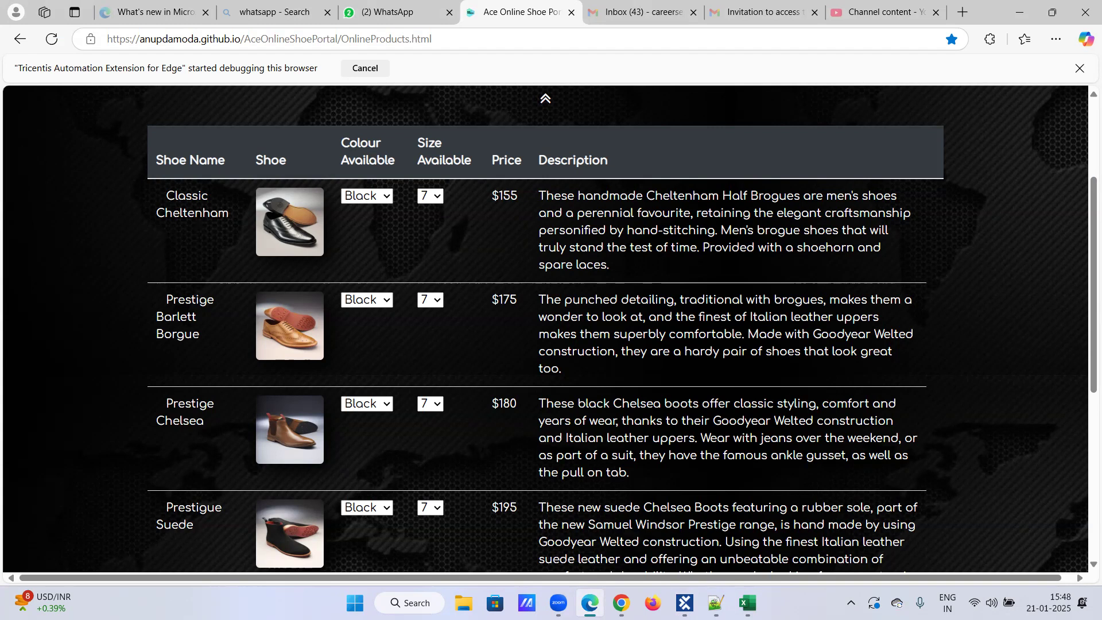
Switch back to Tosca Commander and set the Shoe Name cell's buffer name in row $2 to abcde.
left_click(685, 602)
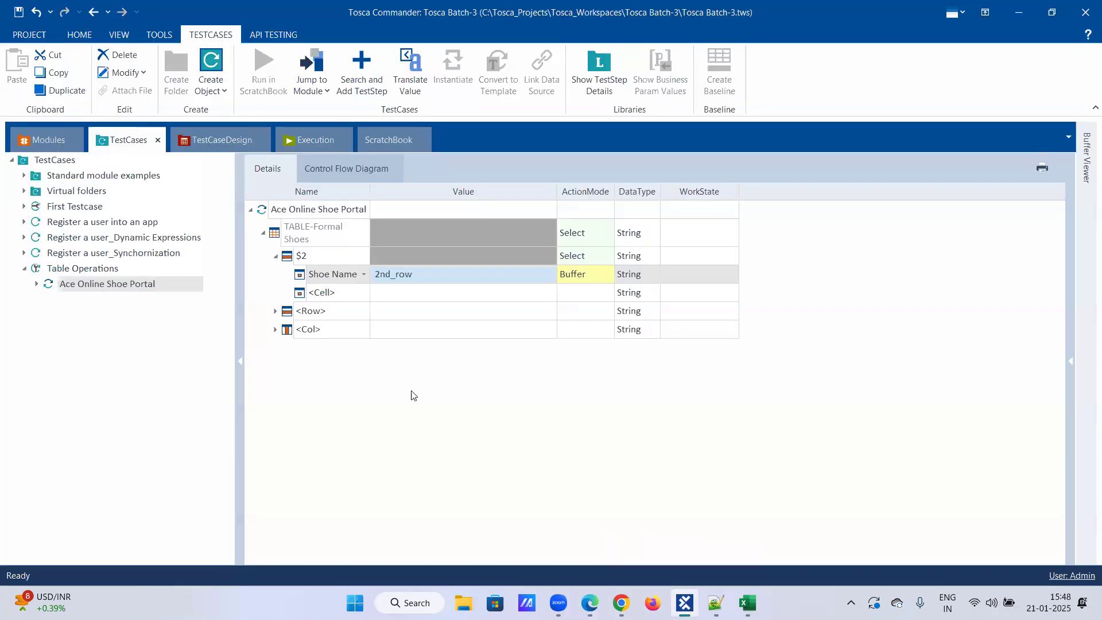
left_click(402, 281)
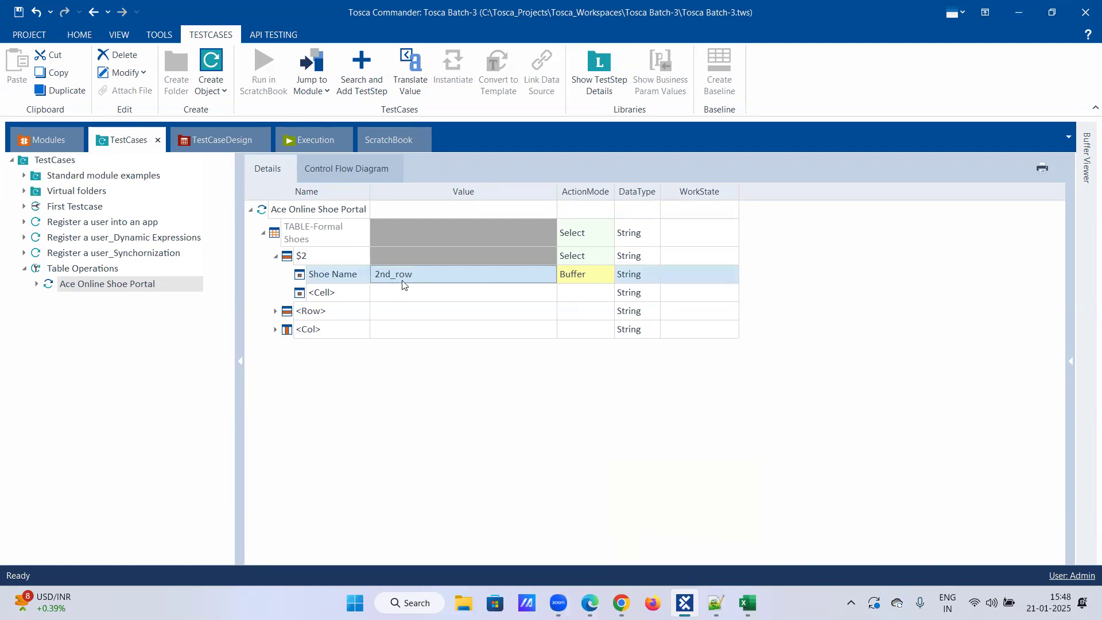
left_click(410, 281)
left_click_drag(417, 274, 339, 276)
type("abcde")
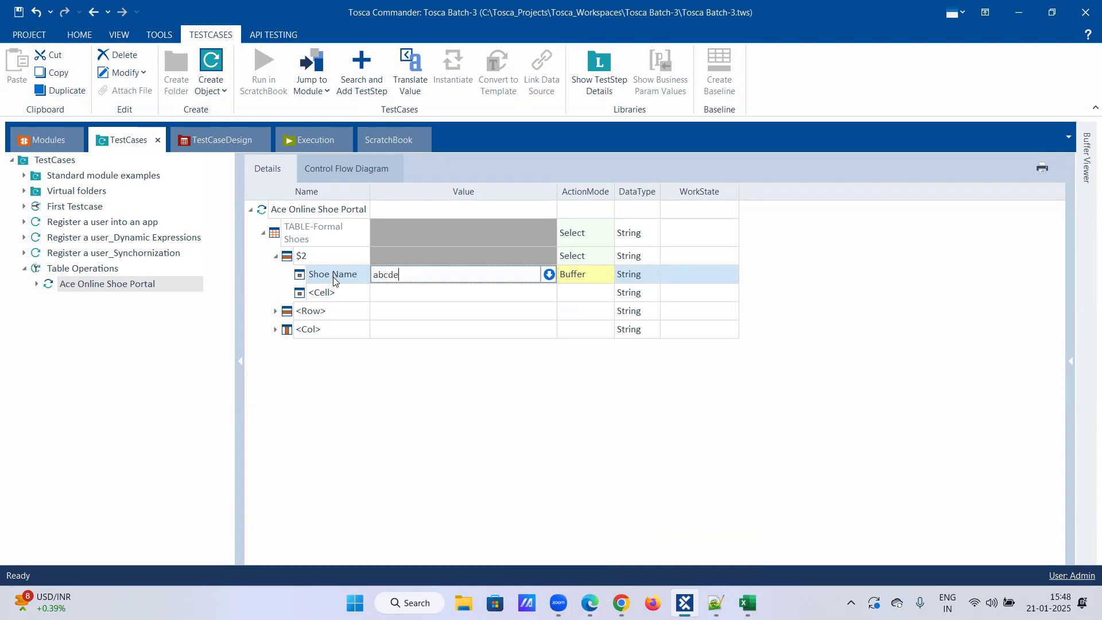
key("Return")
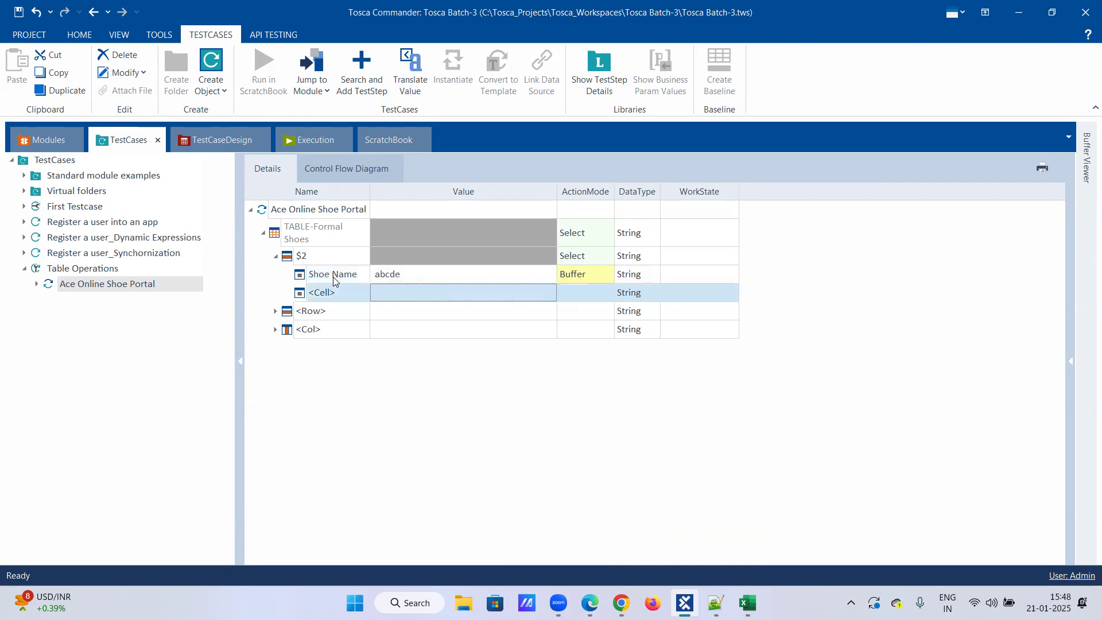
Set the Shoe Name cell's buffer name in row $2 to poiuy.
left_click(406, 277)
left_click_drag(407, 278, 312, 281)
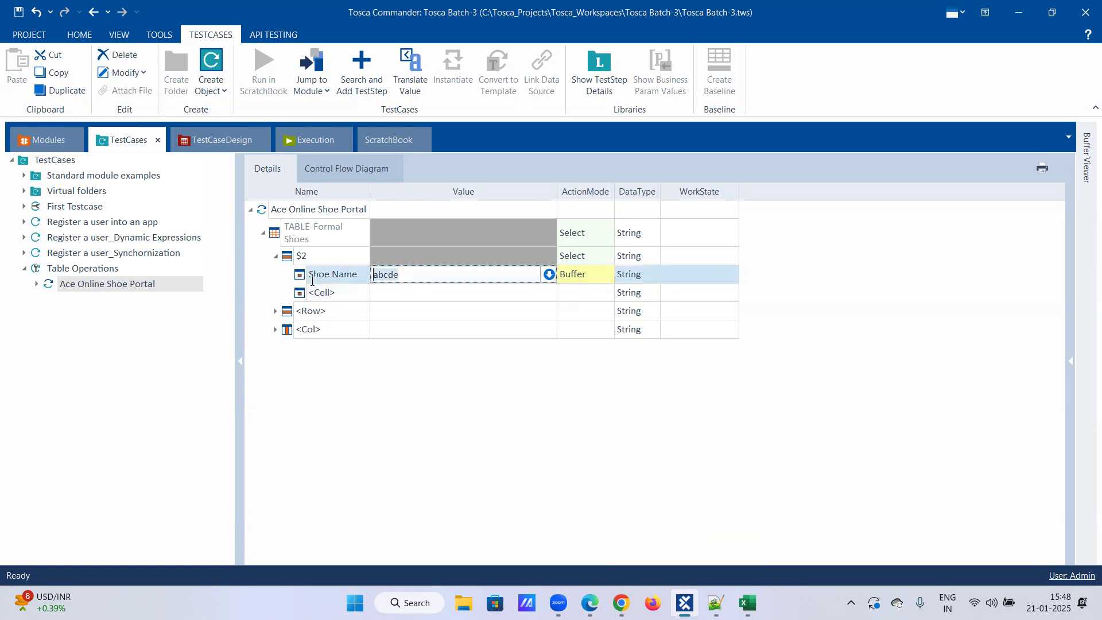
type("poiuy")
left_click(344, 409)
Run the Ace Online Shoe Portal test step in ScratchBook and review the poiuy entry among the stored buffers.
left_click(135, 283)
right_click(135, 283)
left_click(178, 350)
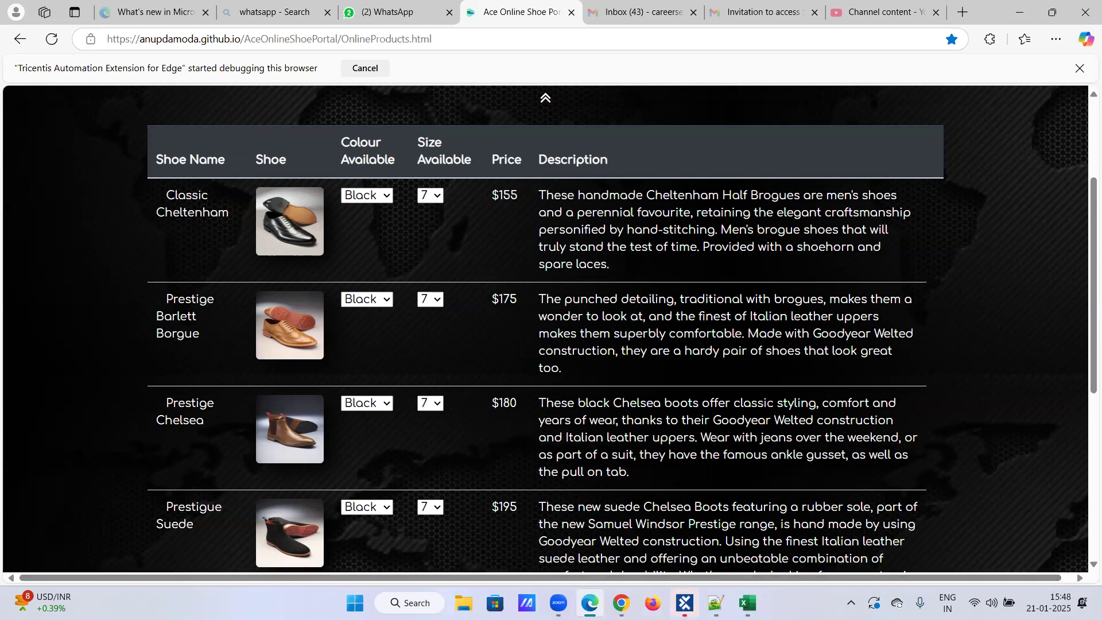
left_click(684, 603)
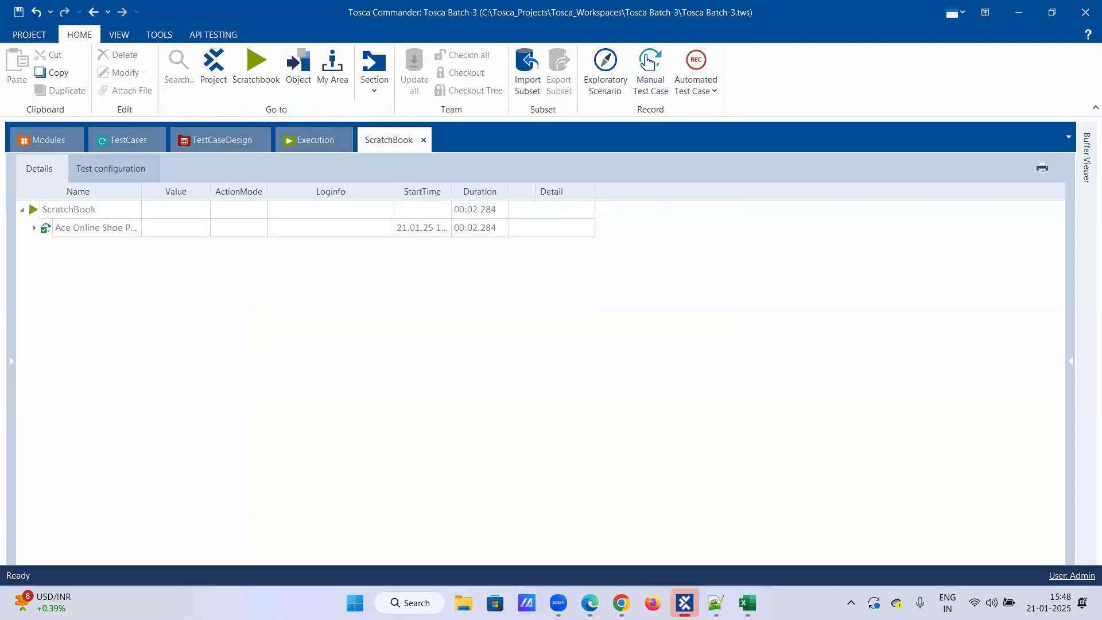
left_click(1087, 158)
scroll(897, 540, "down", 1)
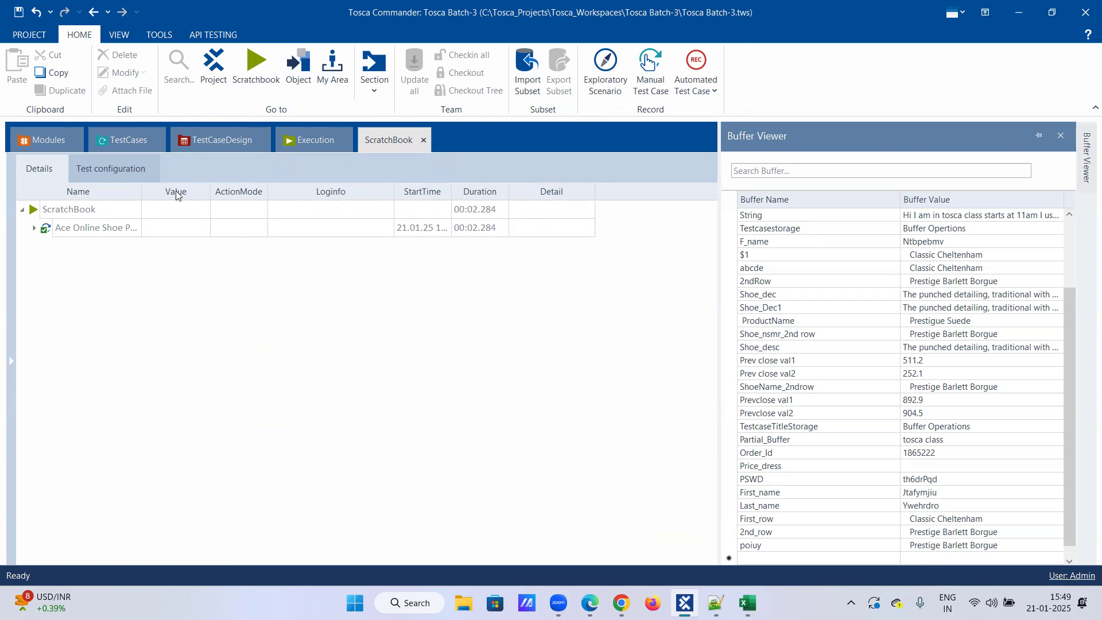
left_click(127, 140)
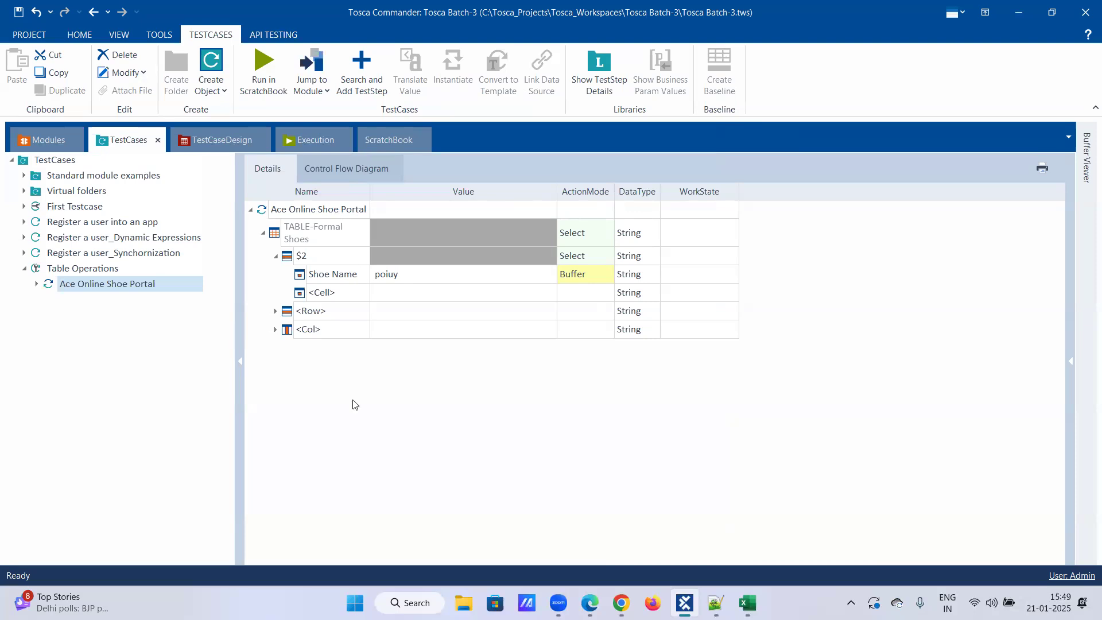
Switch to Edge and set the Prestige Barlett Borgue shoe's colour to Brown and its size to 10.
left_click(594, 602)
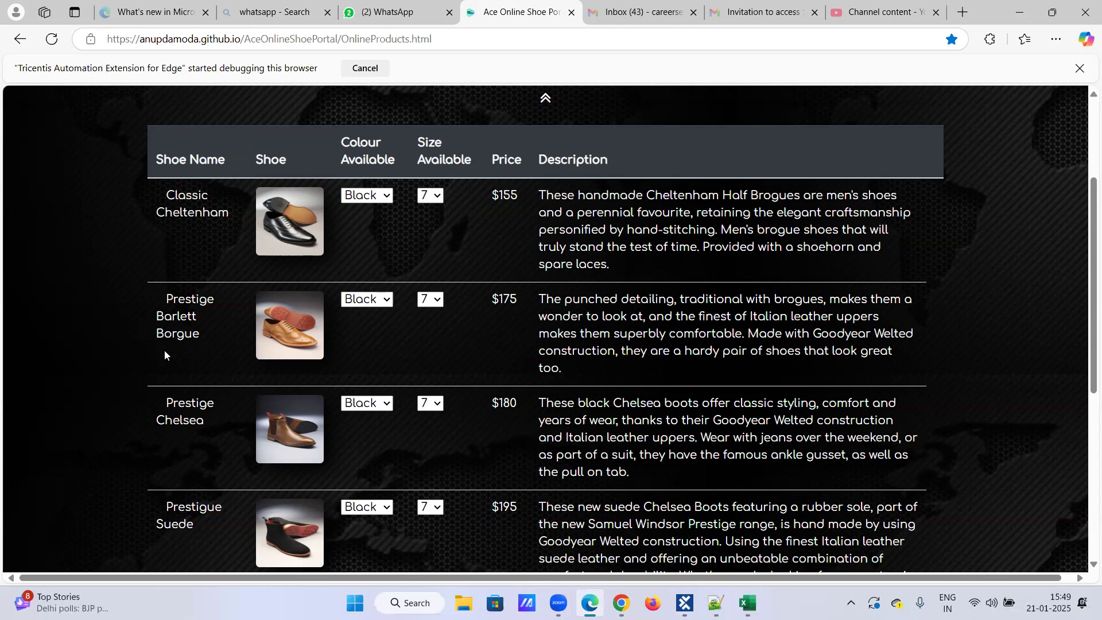
left_click(387, 299)
left_click(379, 338)
left_click(437, 301)
left_click(433, 375)
left_click(382, 306)
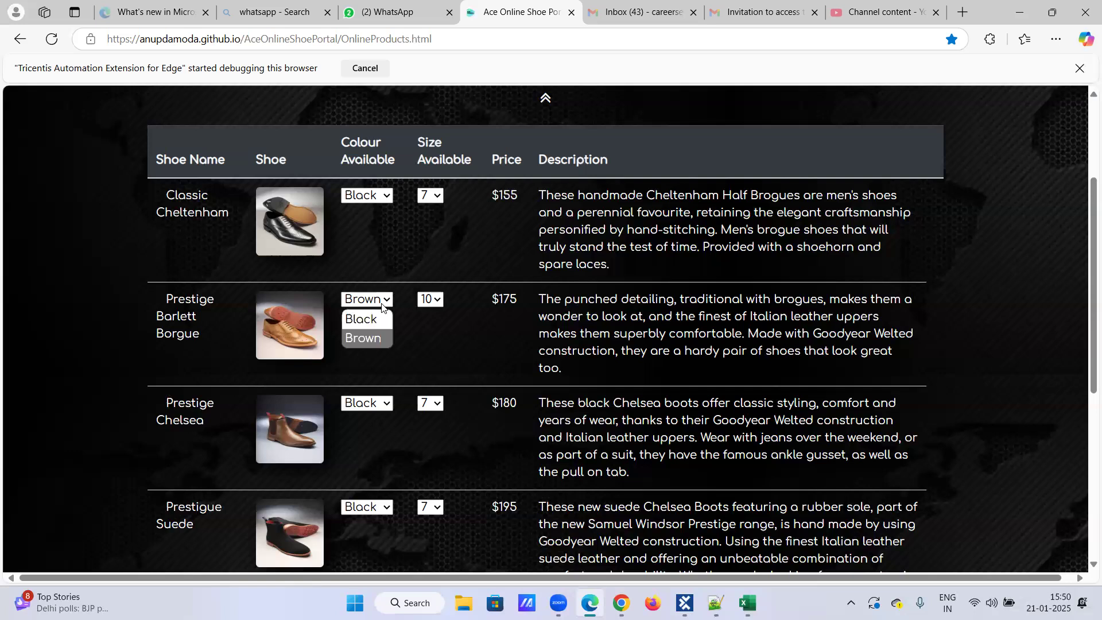
left_click(380, 337)
left_click(440, 300)
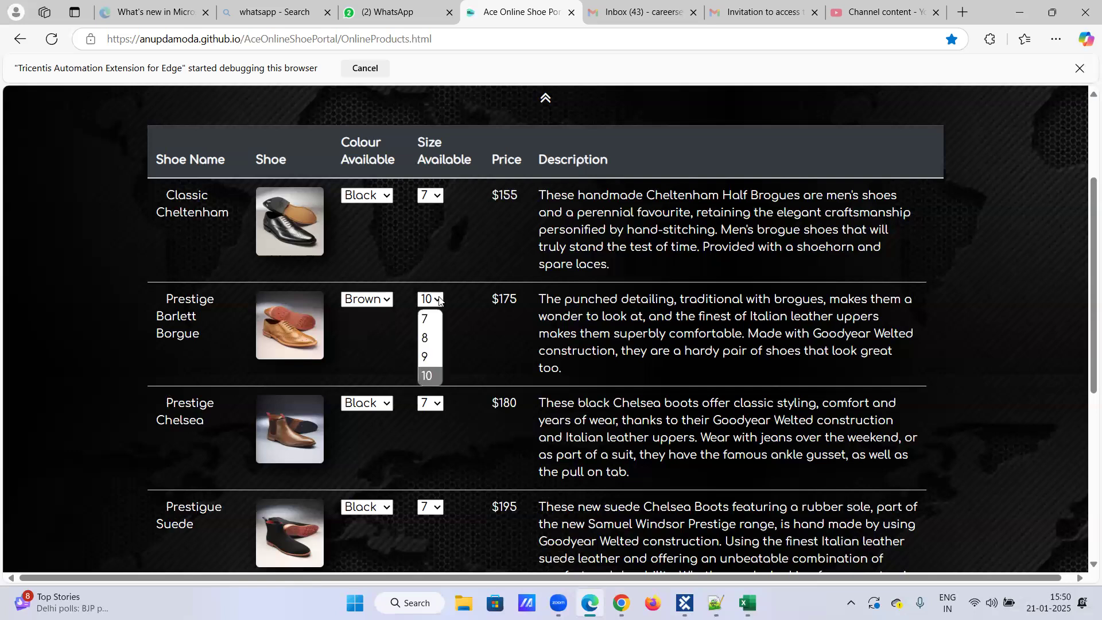
left_click(429, 376)
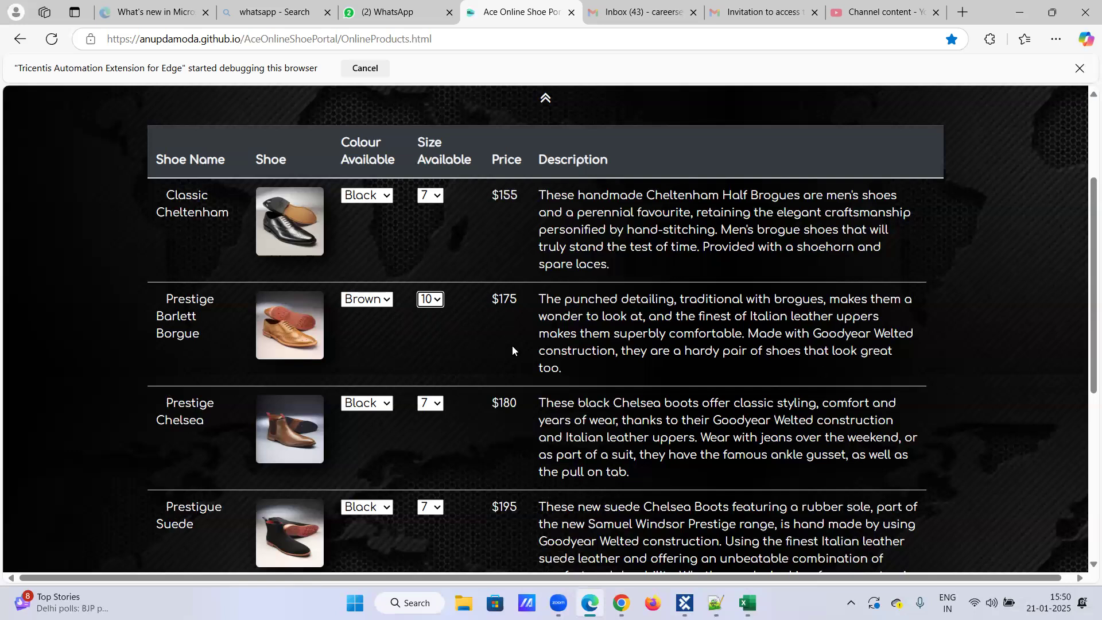
Set the Prestige Barlett Borgue shoe's colour back to Black and its size back to 7.
left_click(385, 299)
left_click(388, 315)
left_click(438, 300)
left_click(430, 312)
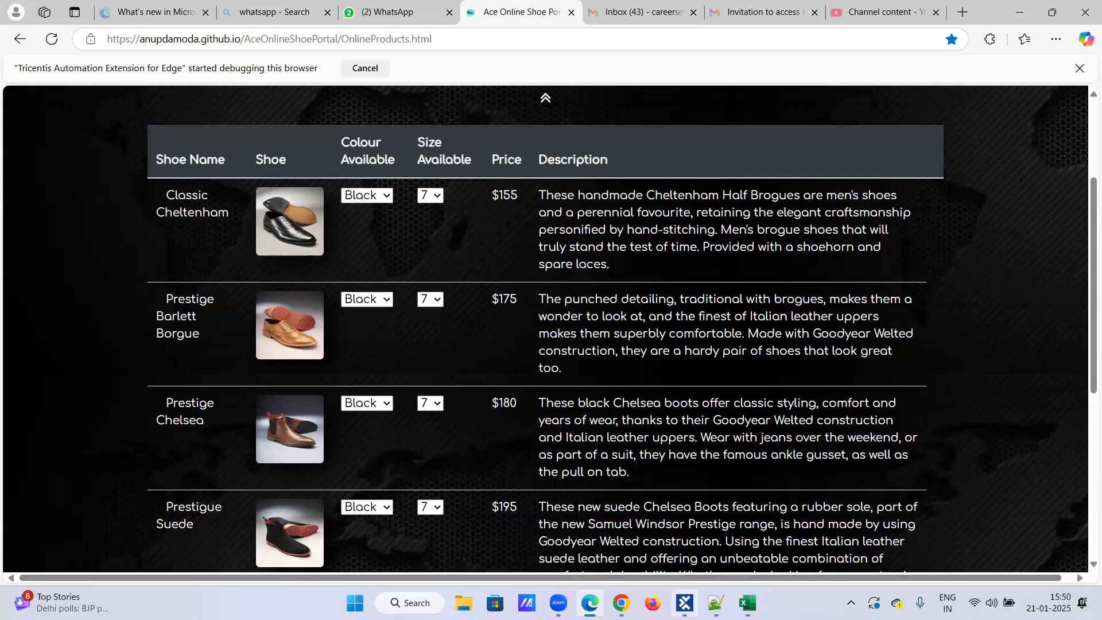
In Tosca Commander, copy the Ace Online Shoe Portal test step and paste it into the Table Operations test case.
left_click(684, 603)
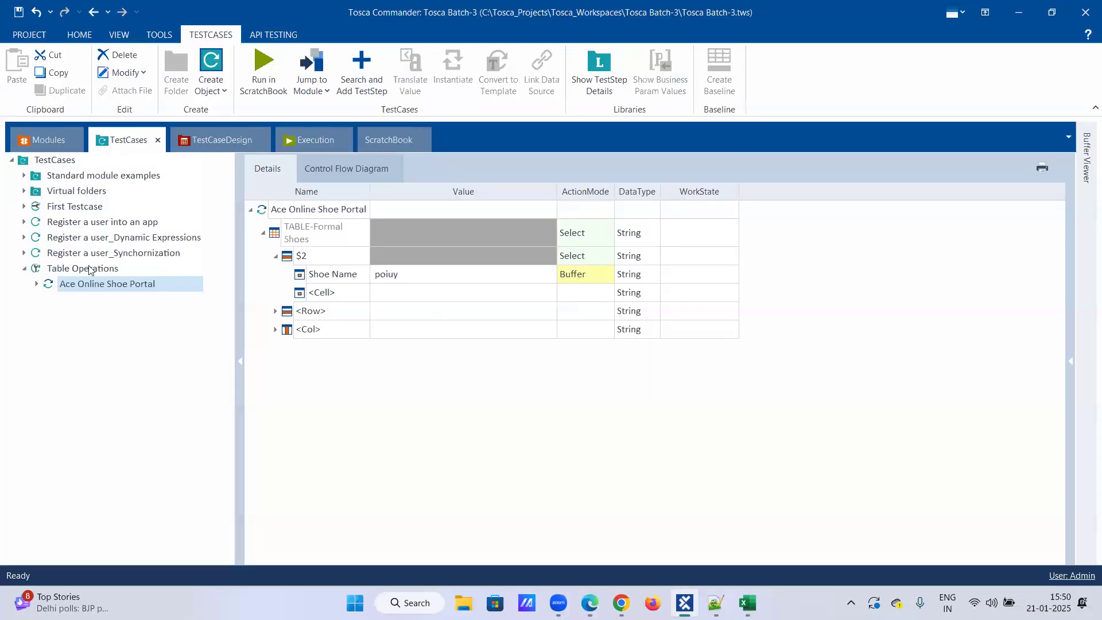
right_click(91, 284)
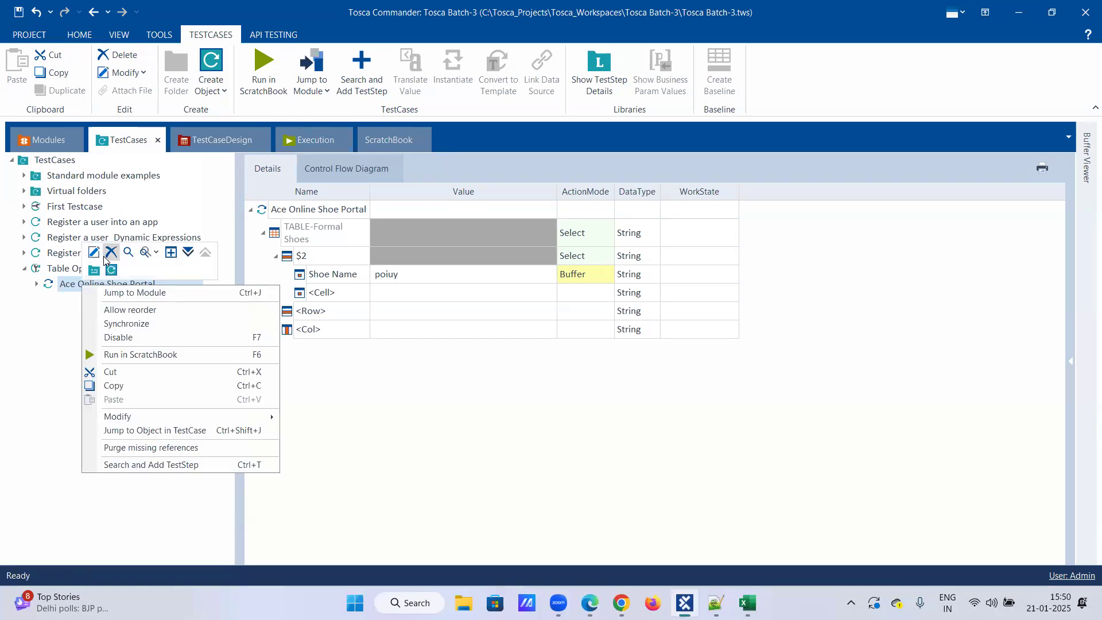
left_click(114, 386)
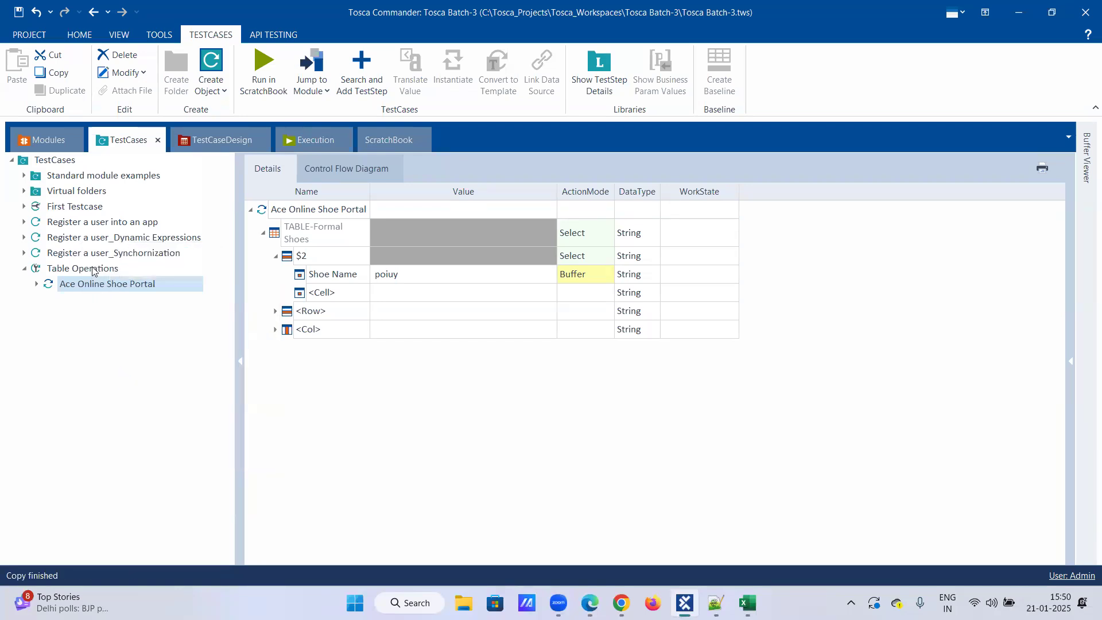
right_click(93, 268)
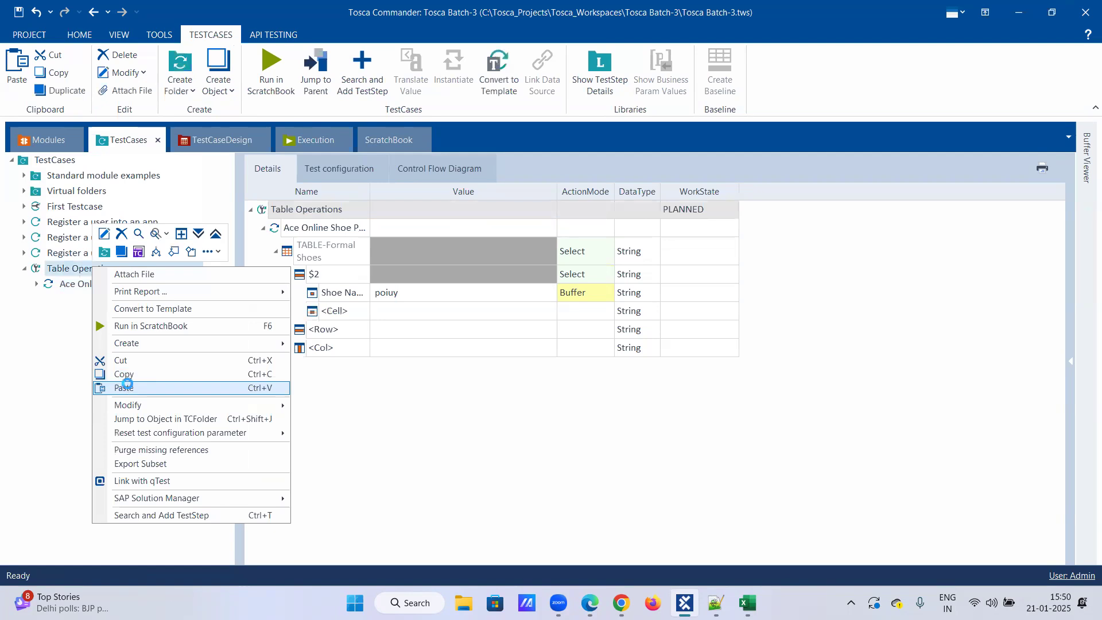
left_click(124, 388)
Delete the Formal Shoes table's configured row and cell values from the copied Ace Online Shoe Portal test step.
left_click(146, 303)
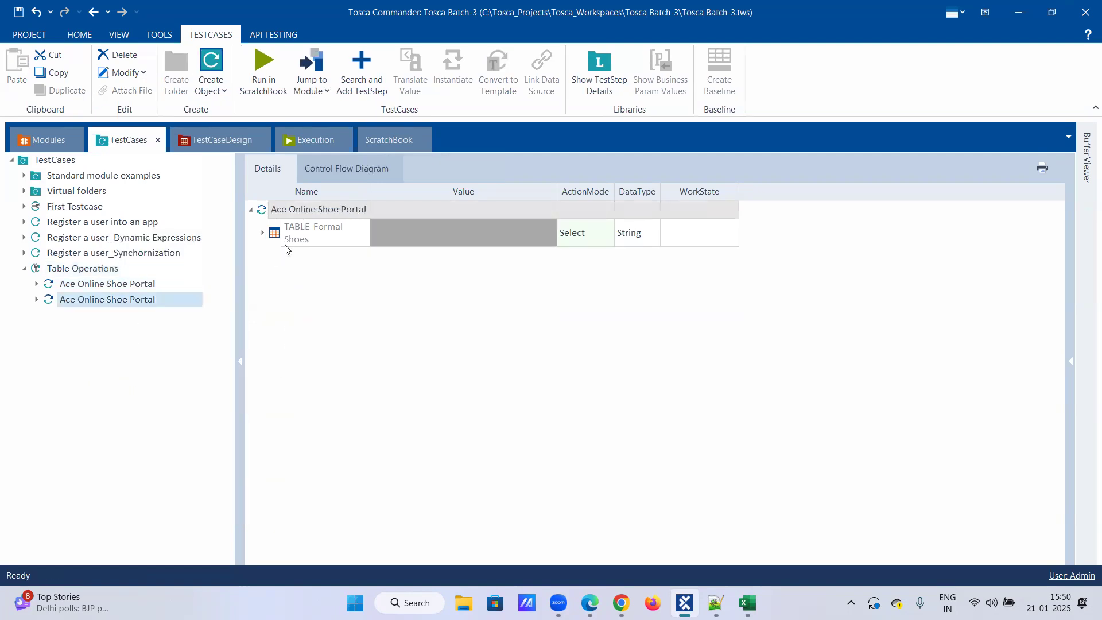
left_click(266, 233)
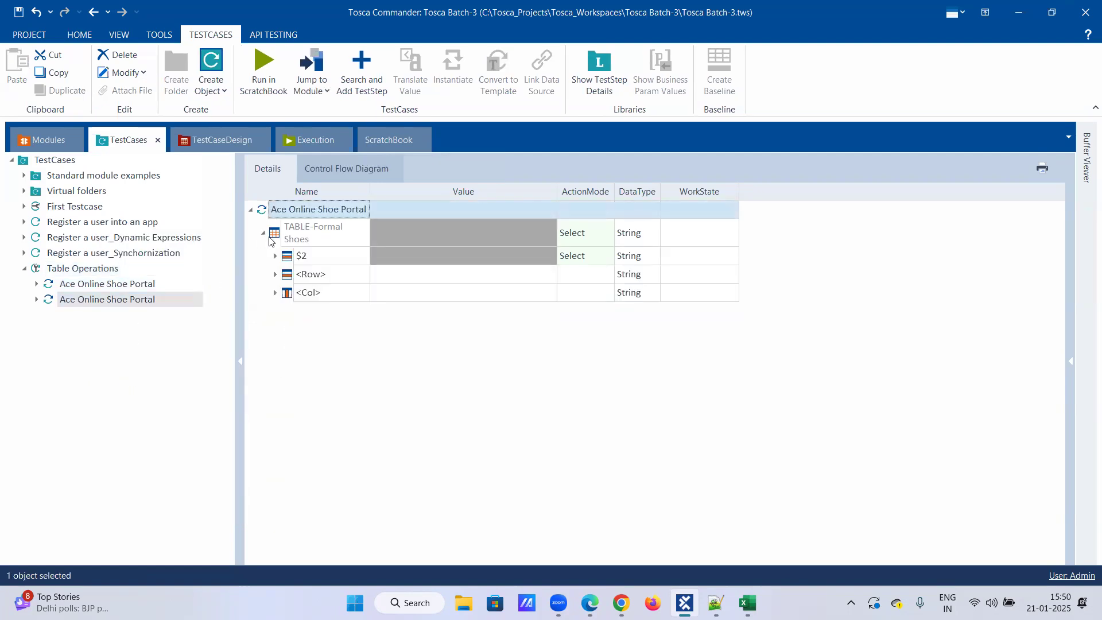
right_click(327, 238)
left_click(356, 204)
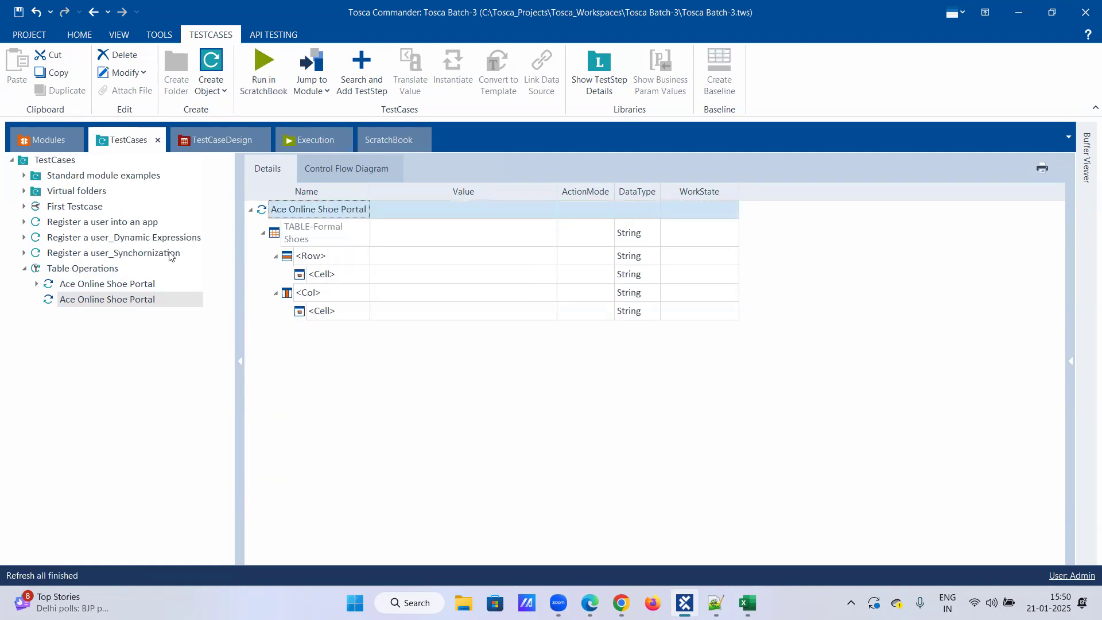
Rename the copied test step as Ace Online Shoe Portal_1st eg.
right_click(93, 300)
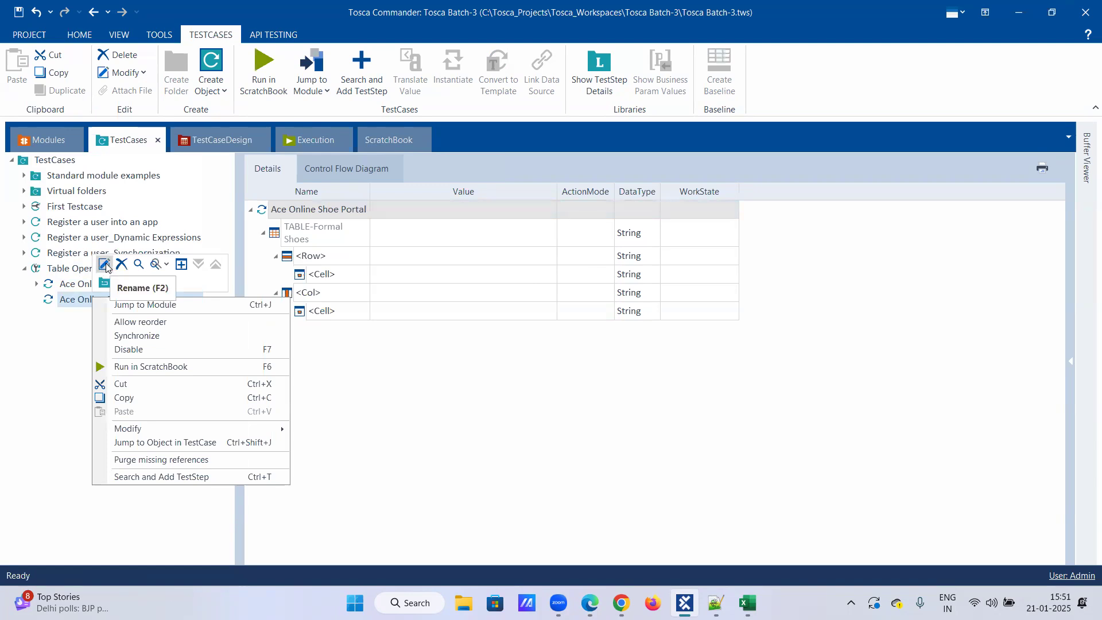
left_click(106, 263)
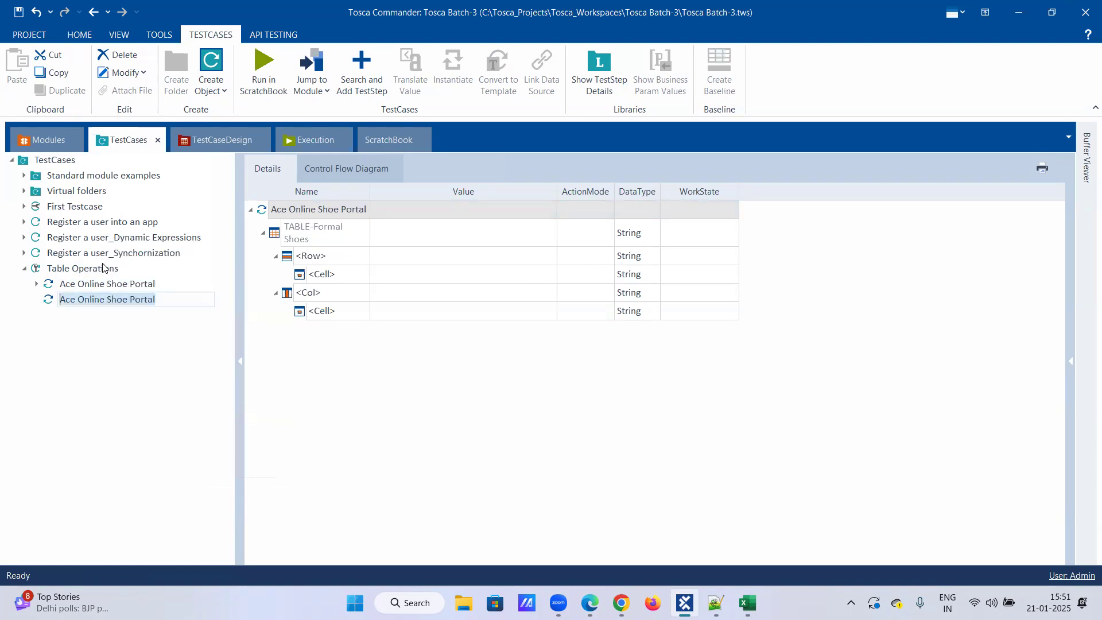
left_click(164, 293)
type("_")
type("!")
type("st eg")
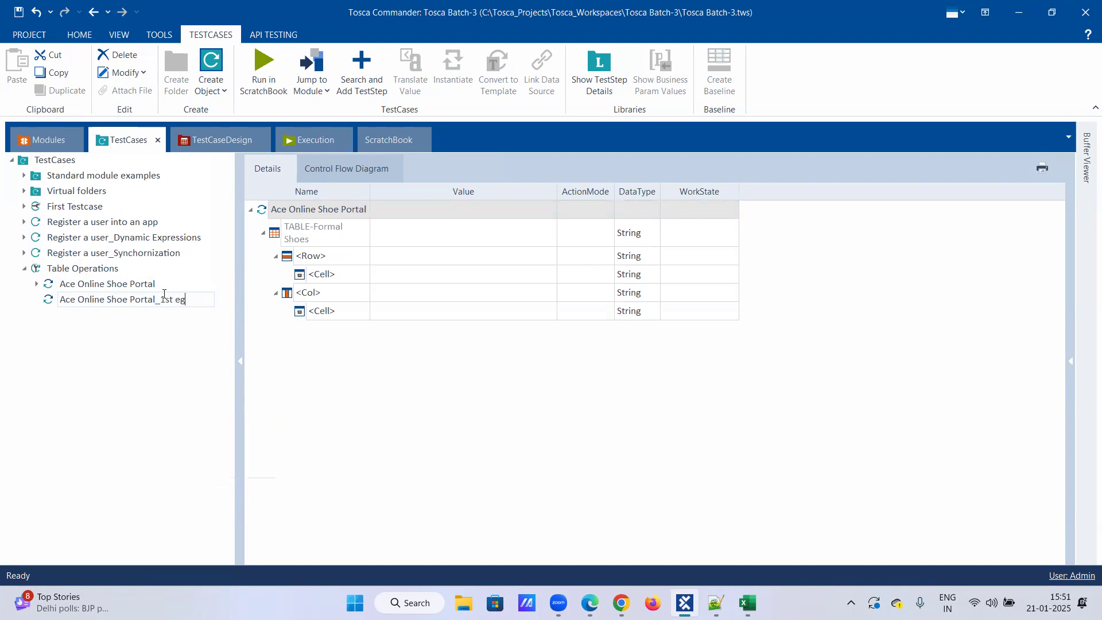
key("Return")
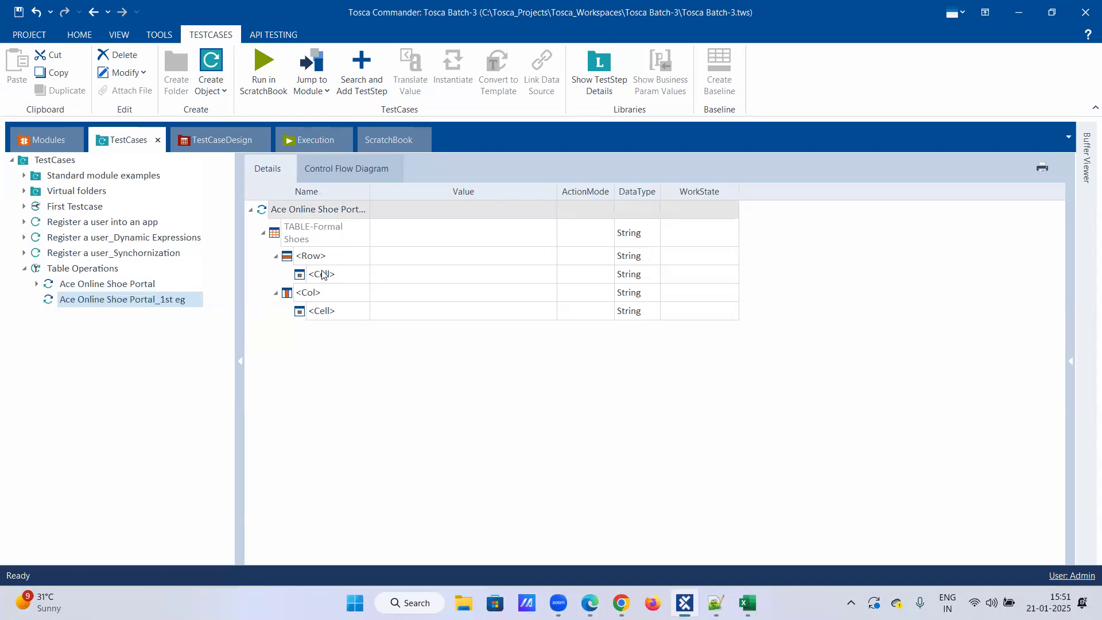
Check the Formal Shoes table in Edge, then set the row in the Ace Online Shoe Portal_1st eg step to $2.
mouse_move(590, 603)
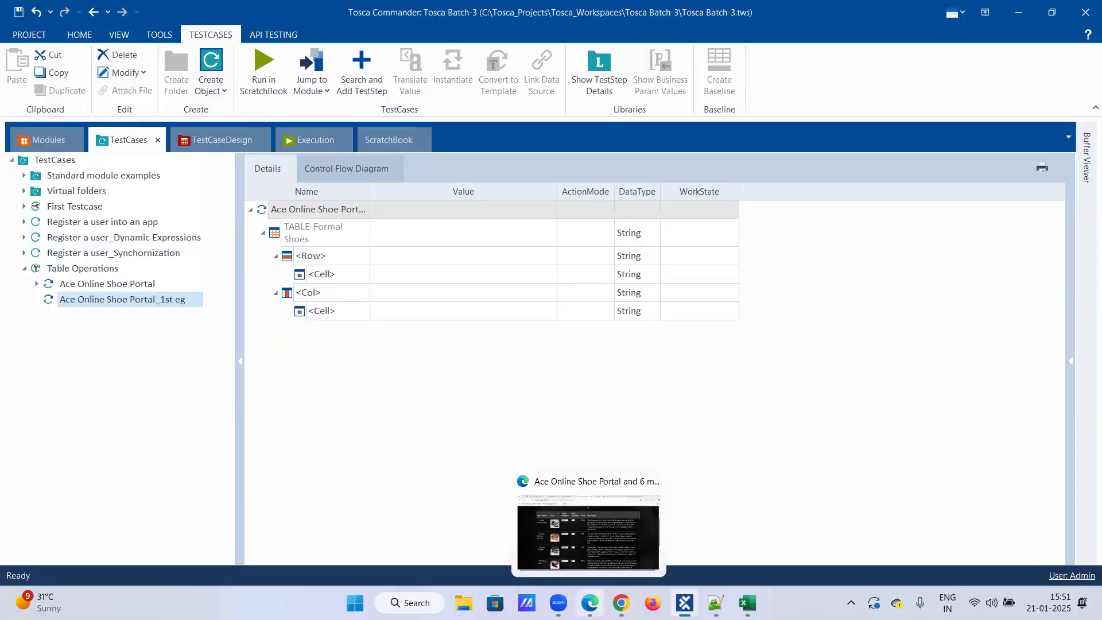
left_click(589, 539)
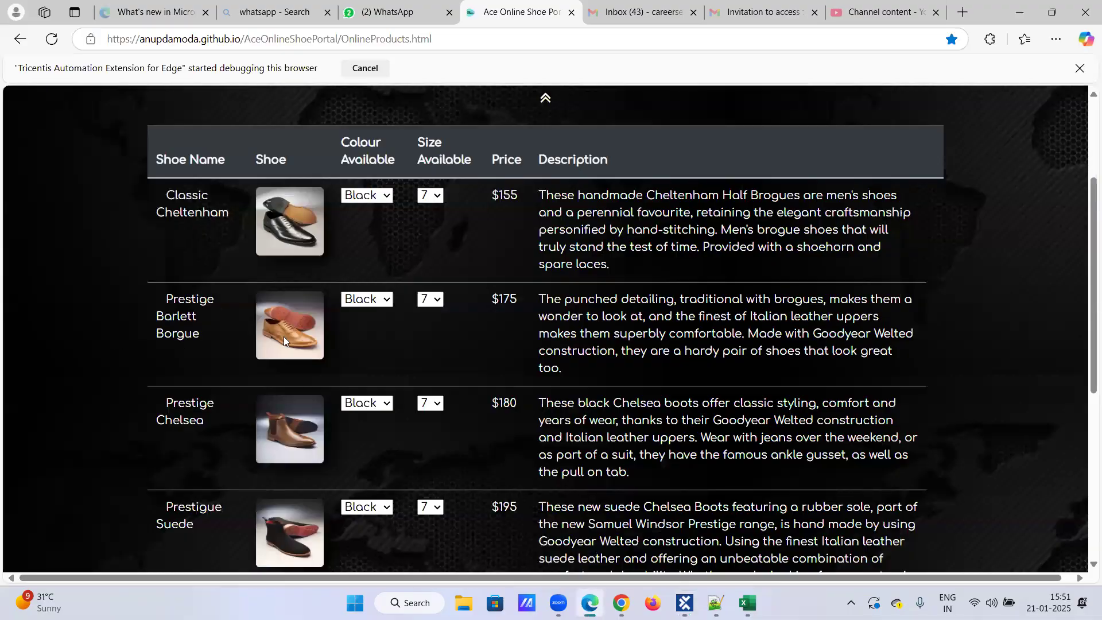
left_click(684, 603)
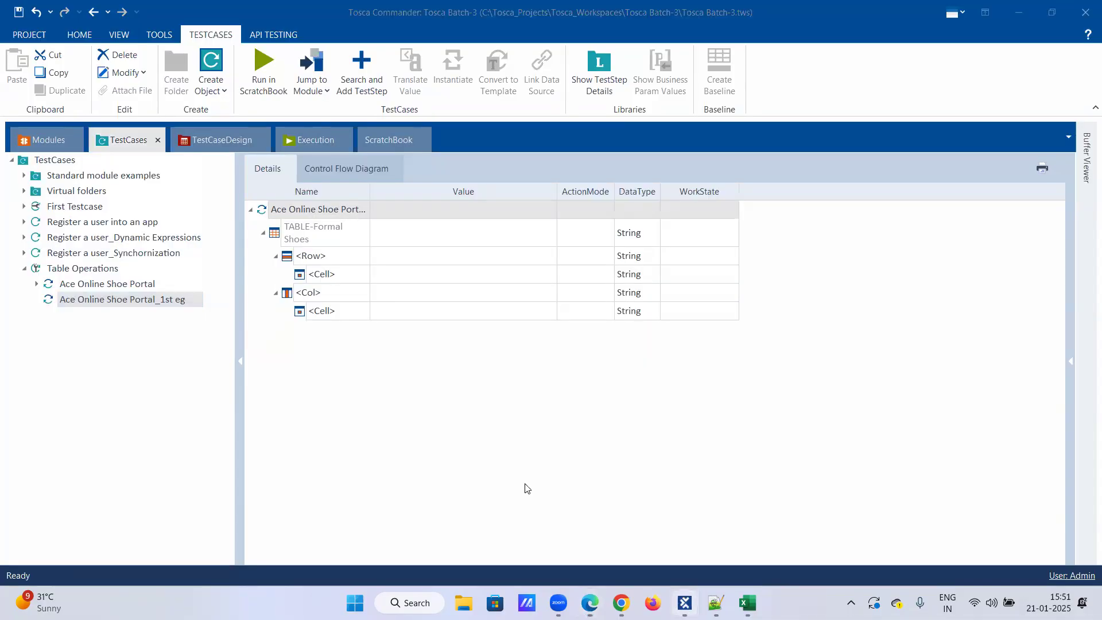
left_click(346, 259)
left_click(362, 257)
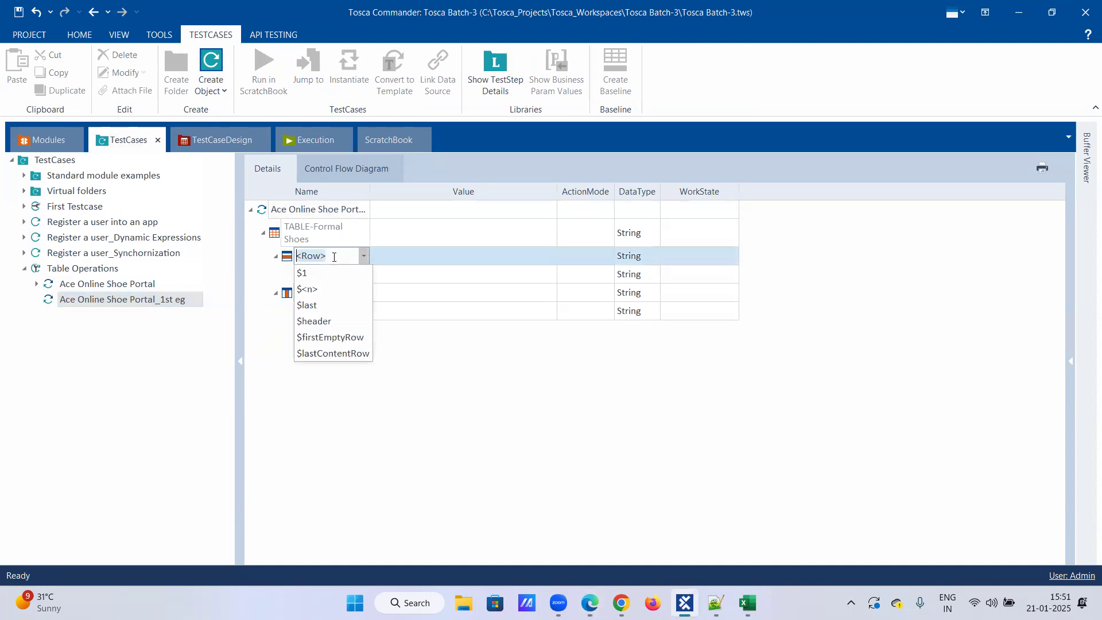
left_click(333, 258)
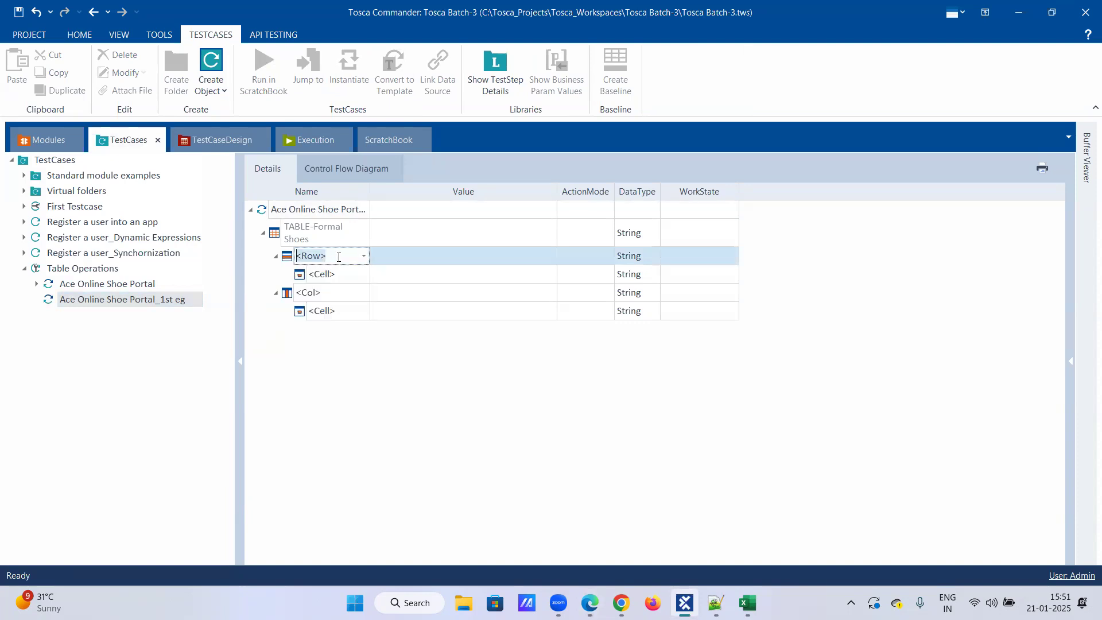
type("$2")
key("Return")
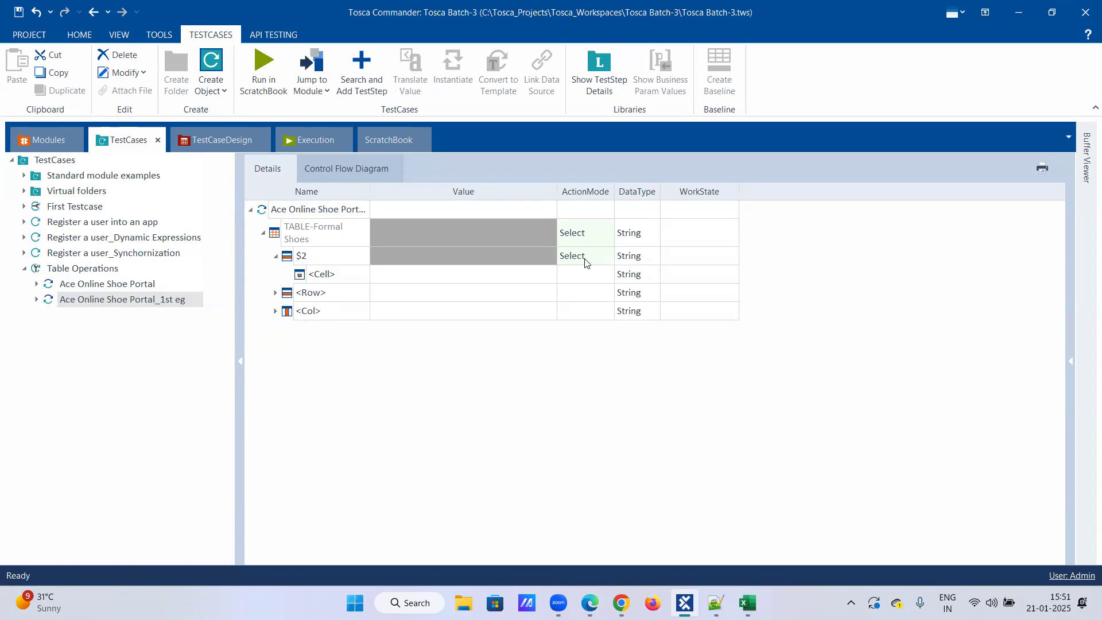
Check the table's columns in Edge and assign the Shoe Name column to the cell under row $2.
left_click(590, 603)
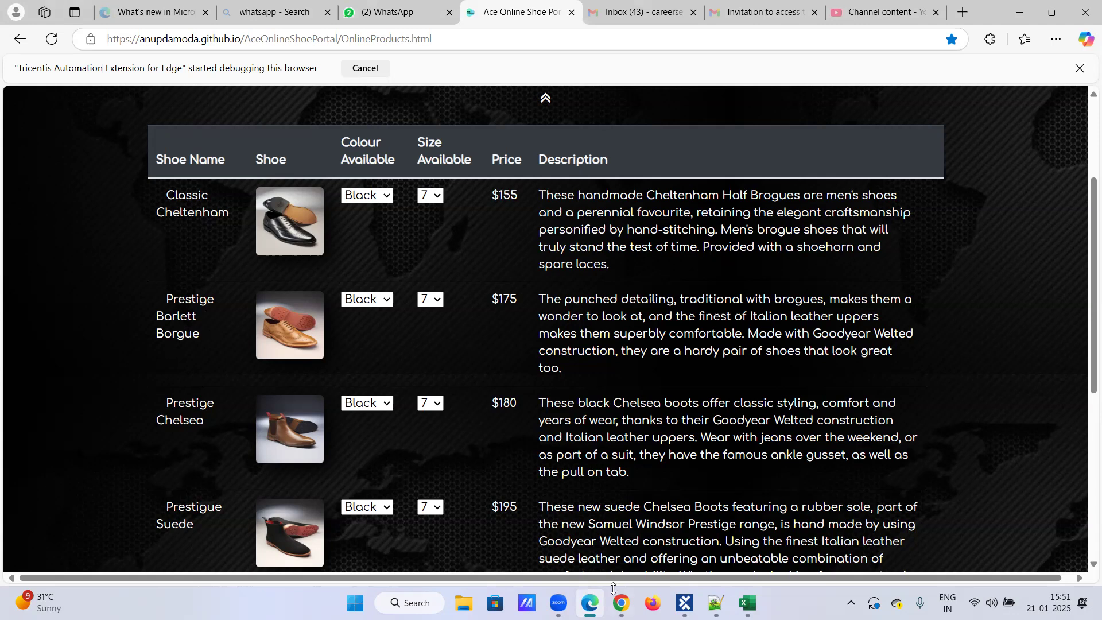
left_click(685, 602)
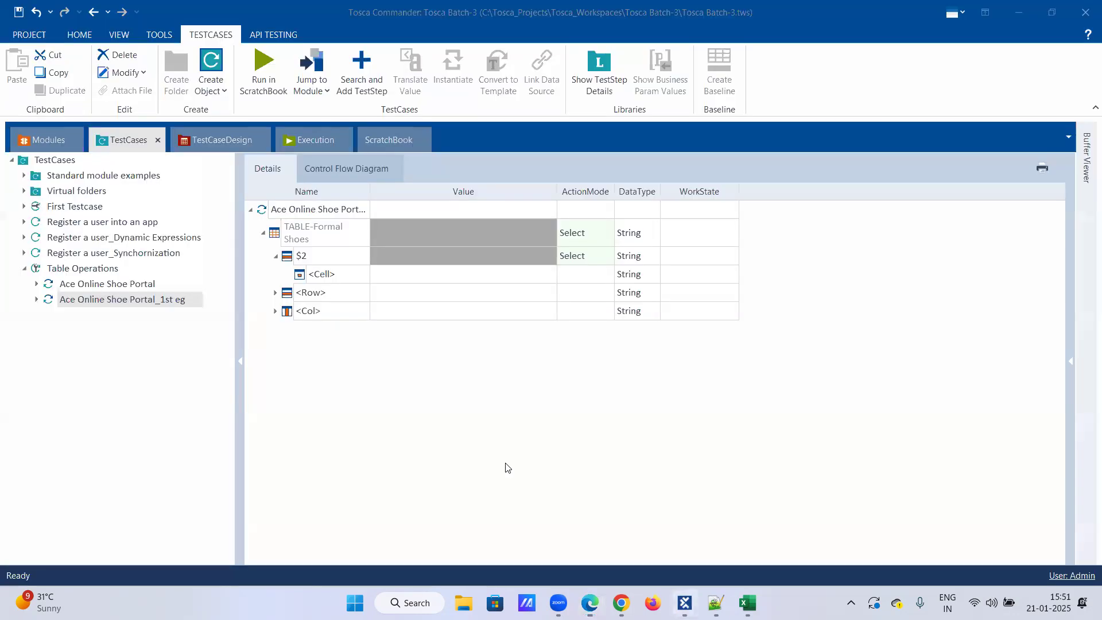
left_click(347, 277)
left_click(362, 273)
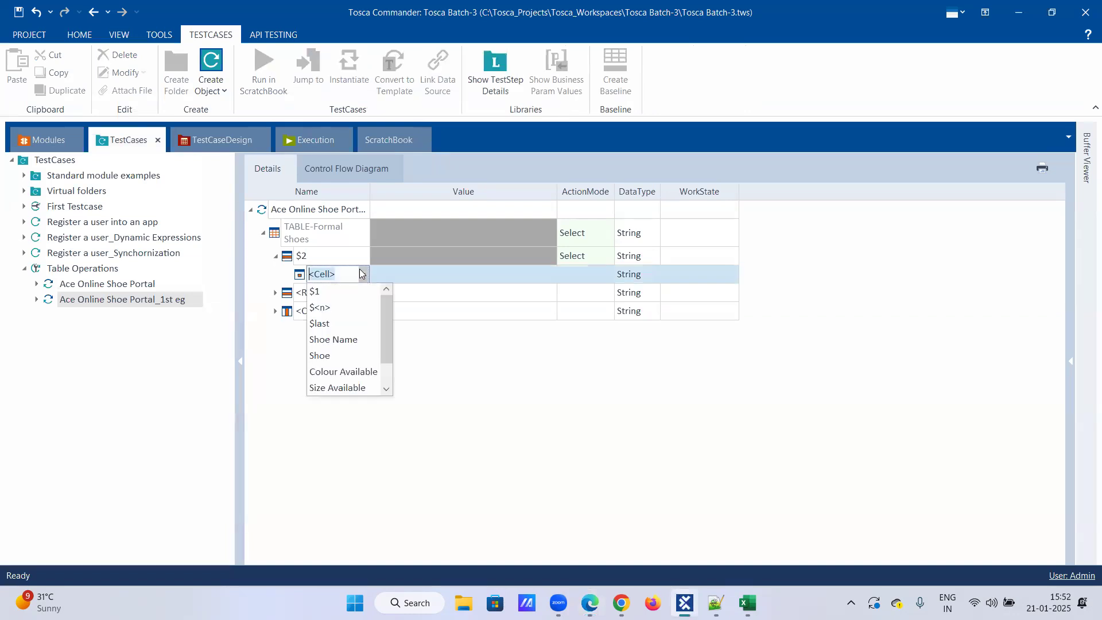
left_click(336, 340)
left_click(423, 285)
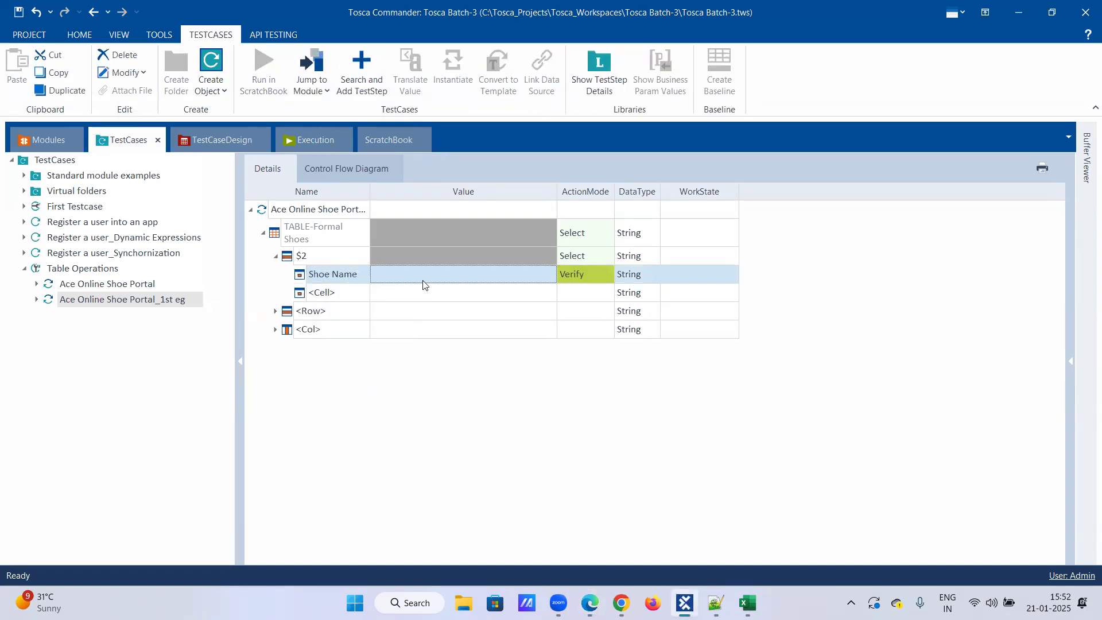
Set the Shoe Name cell under row $2 to the value "second _row" with action mode Buffer.
left_click(425, 286)
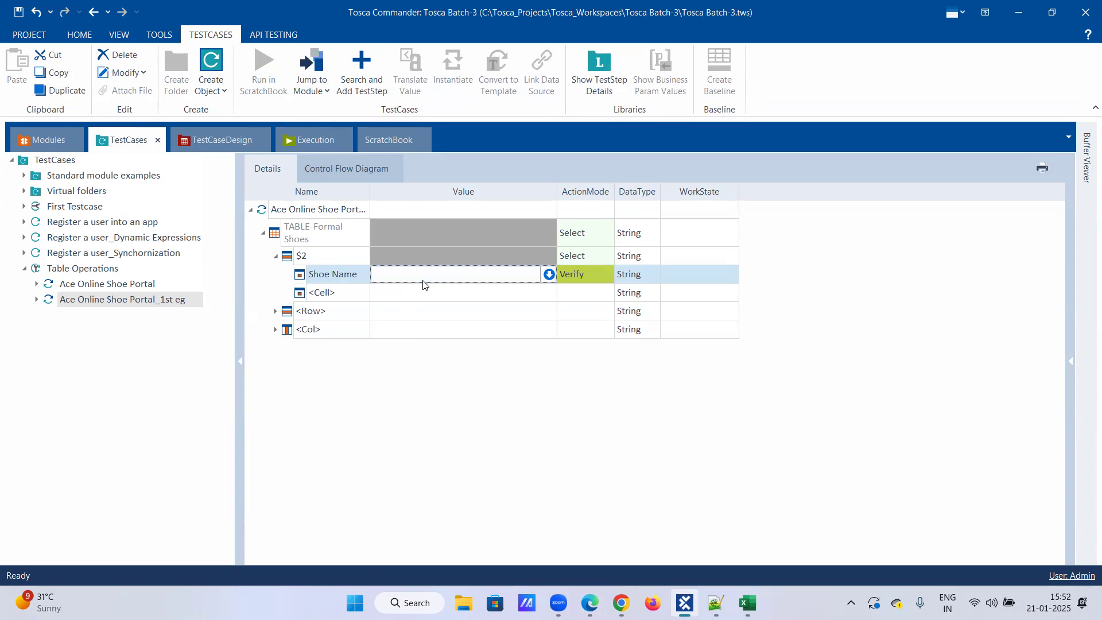
type("second ")
type("_+")
type("row")
key("Return")
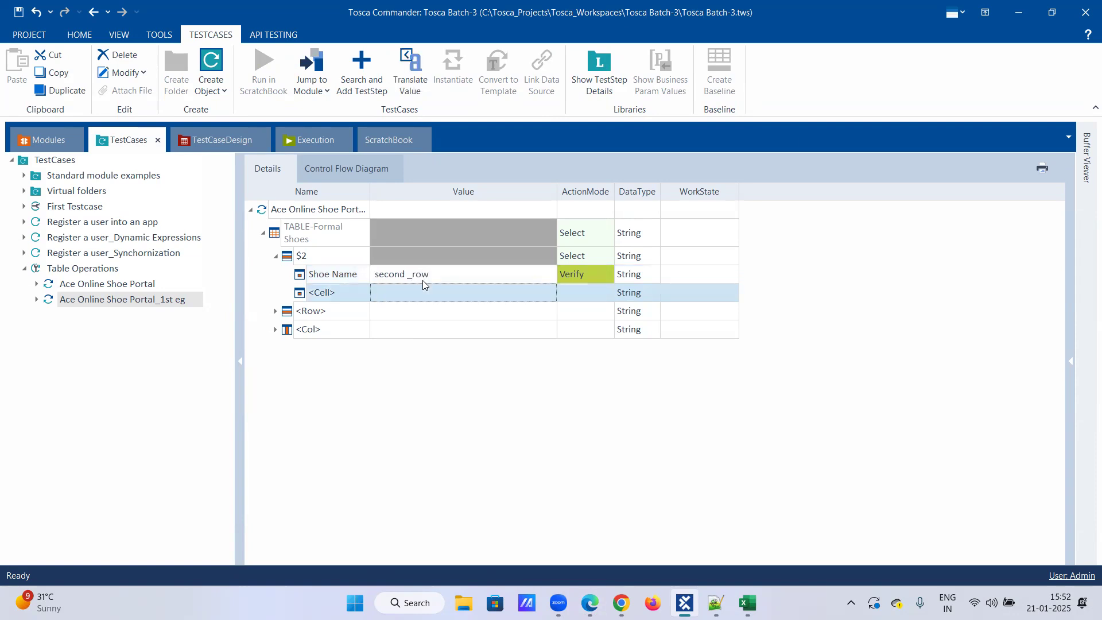
left_click(601, 272)
left_click(591, 323)
left_click(464, 292)
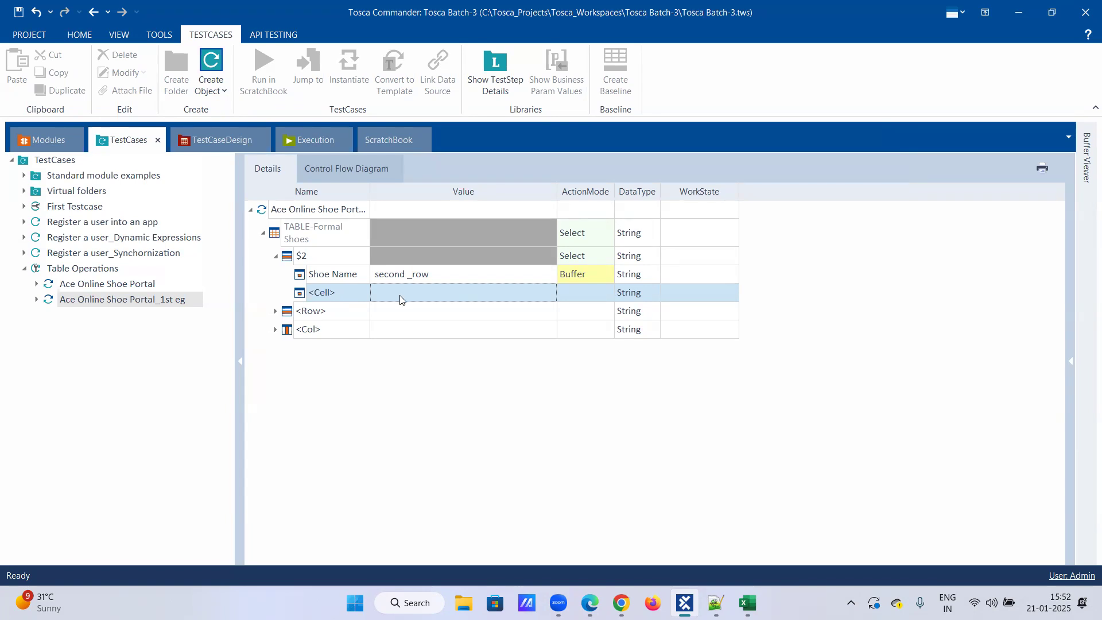
Check the second shoe's colour options in Edge, then add a Colour Available cell under row $2 in Tosca with action mode Input.
left_click(590, 603)
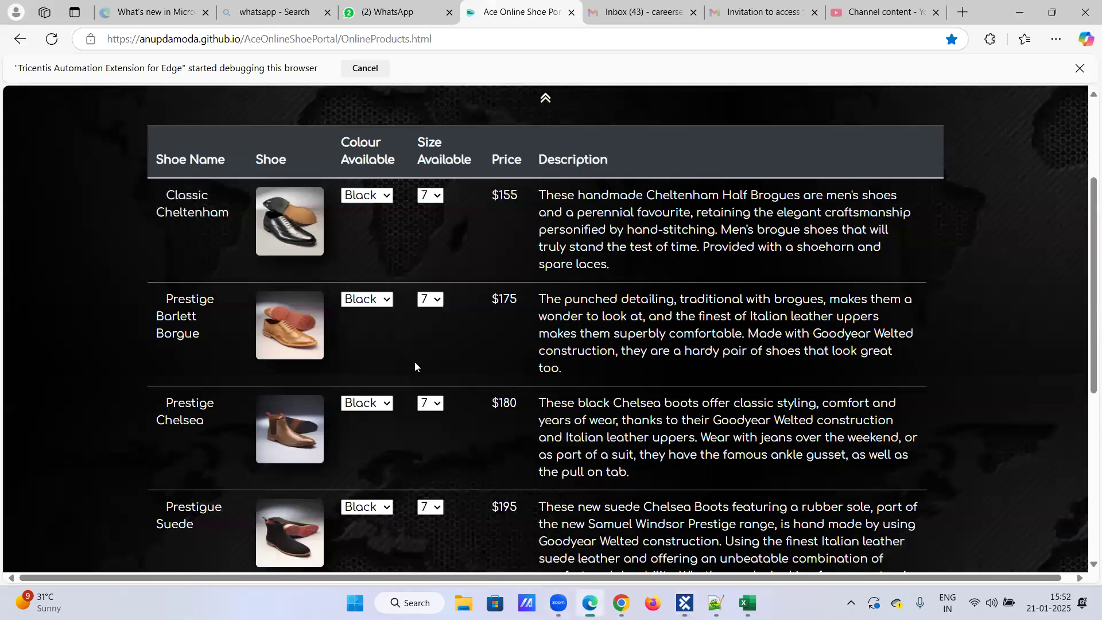
left_click(377, 301)
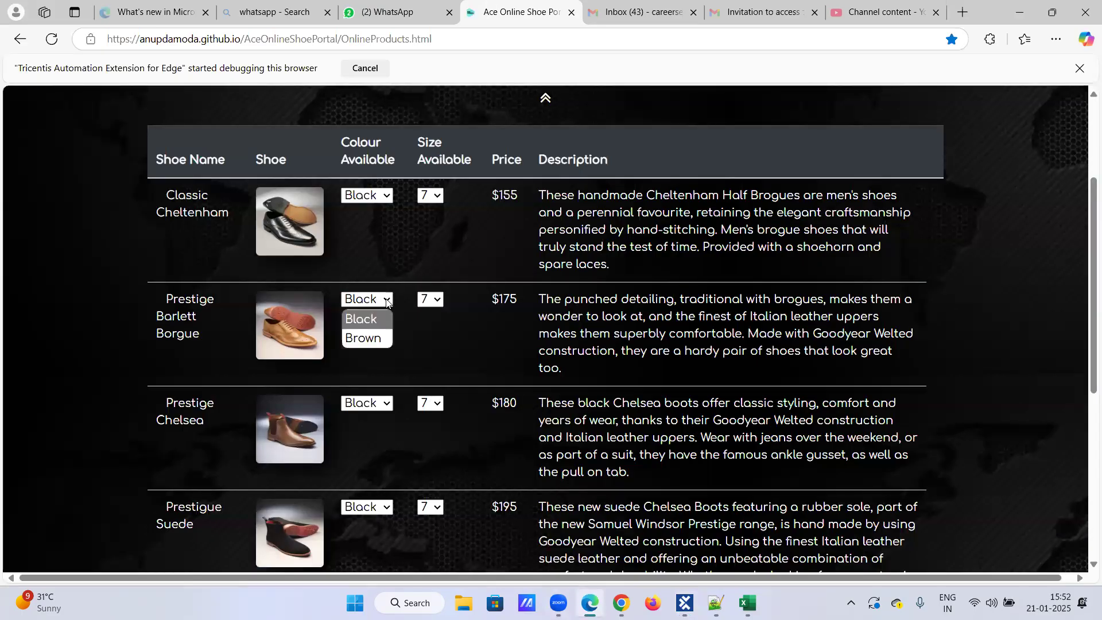
left_click(442, 369)
left_click(685, 603)
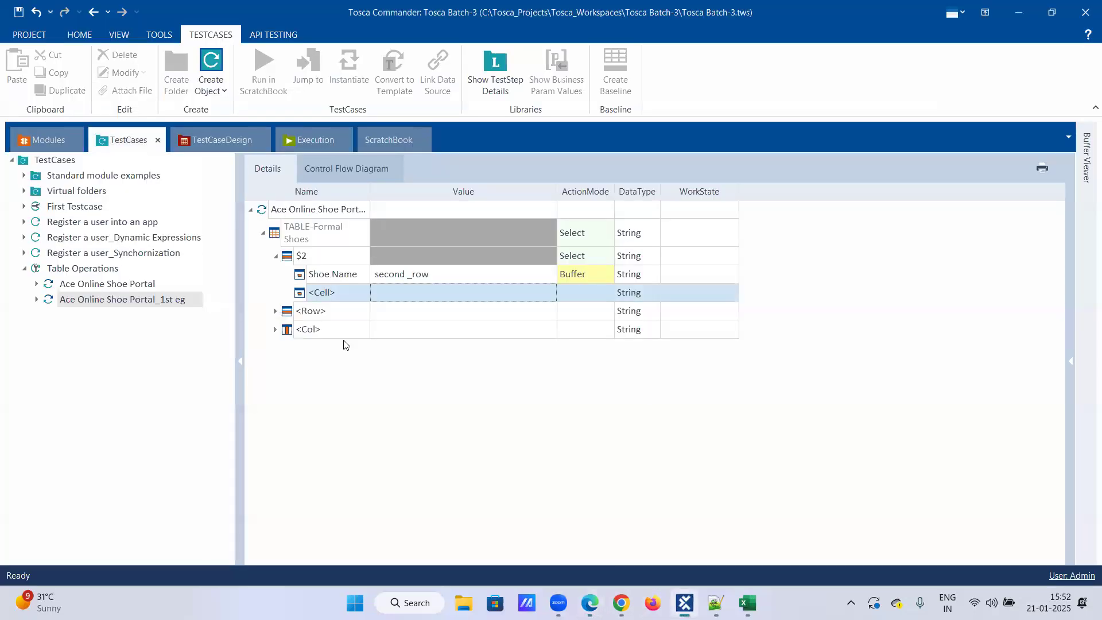
left_click(341, 296)
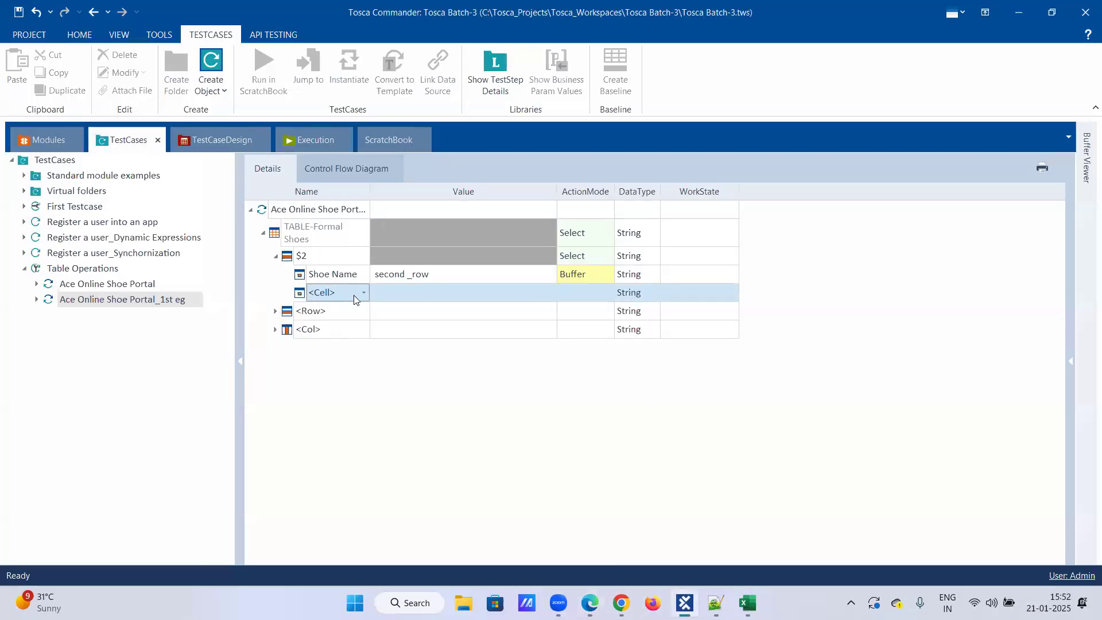
left_click(364, 293)
left_click(358, 391)
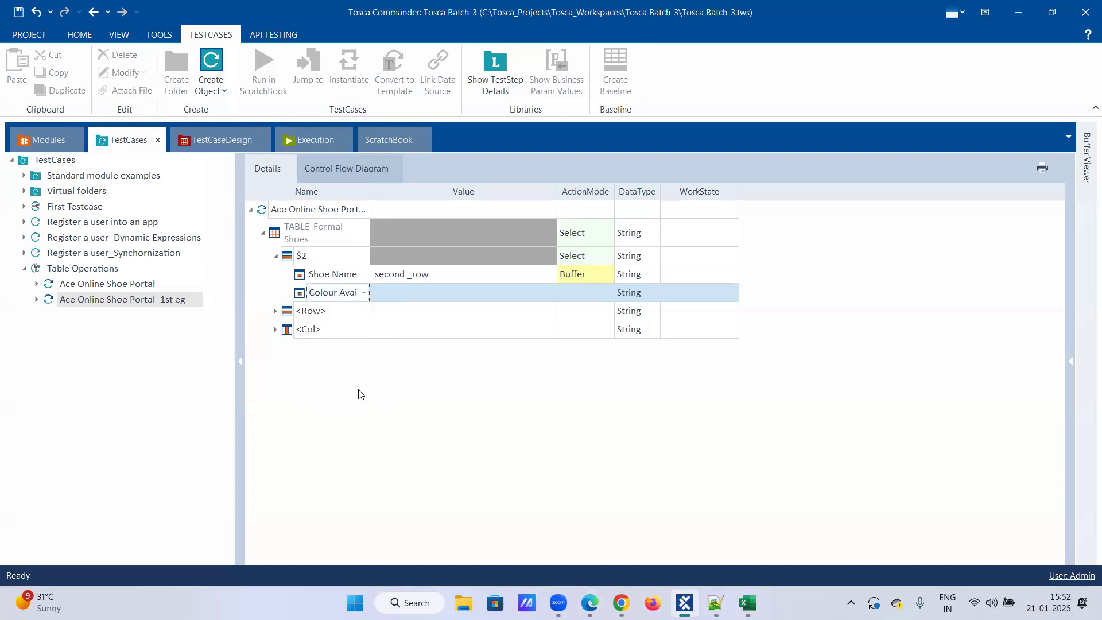
left_click(423, 291)
left_click(426, 289)
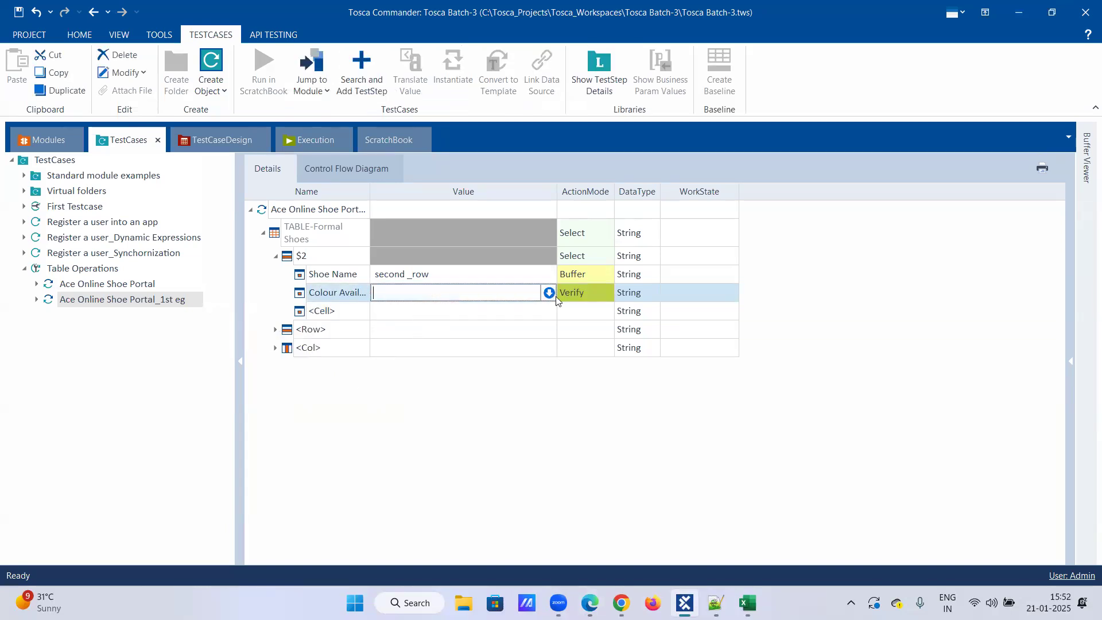
left_click(605, 296)
left_click(606, 294)
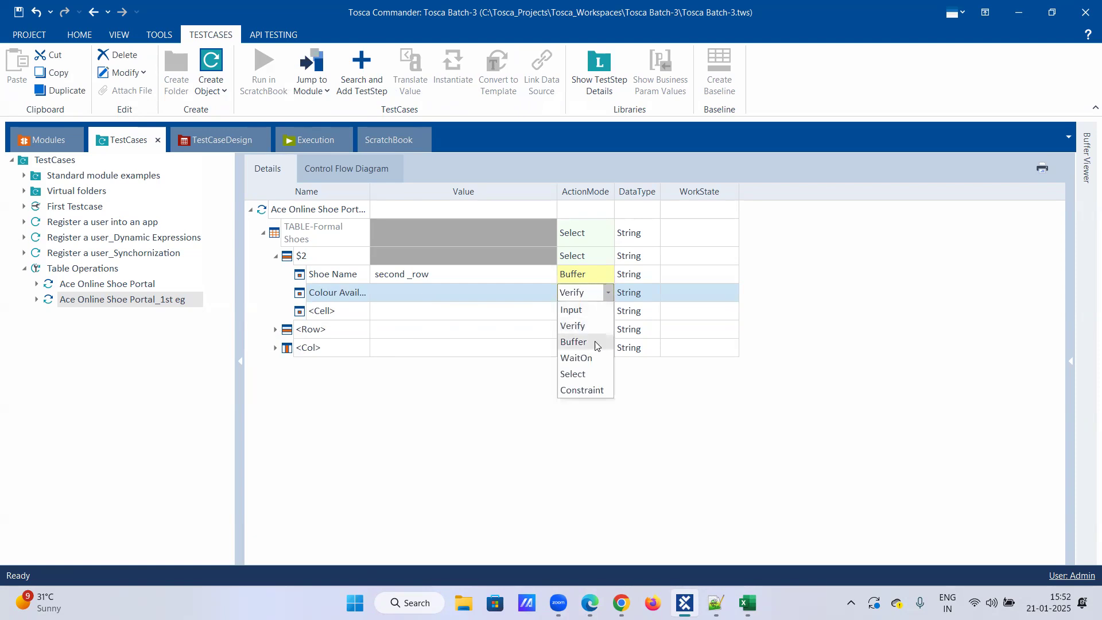
left_click(589, 311)
Copy the colour option Brown from the shoe page's source in Edge and enter it as the Colour Available value in Tosca.
left_click(464, 291)
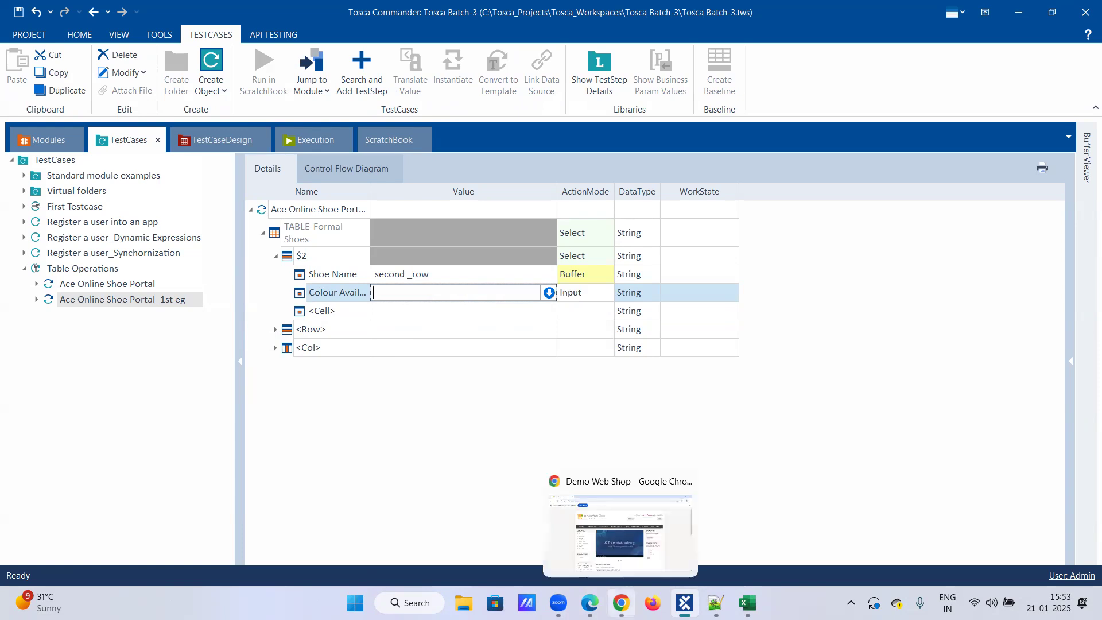
left_click(590, 602)
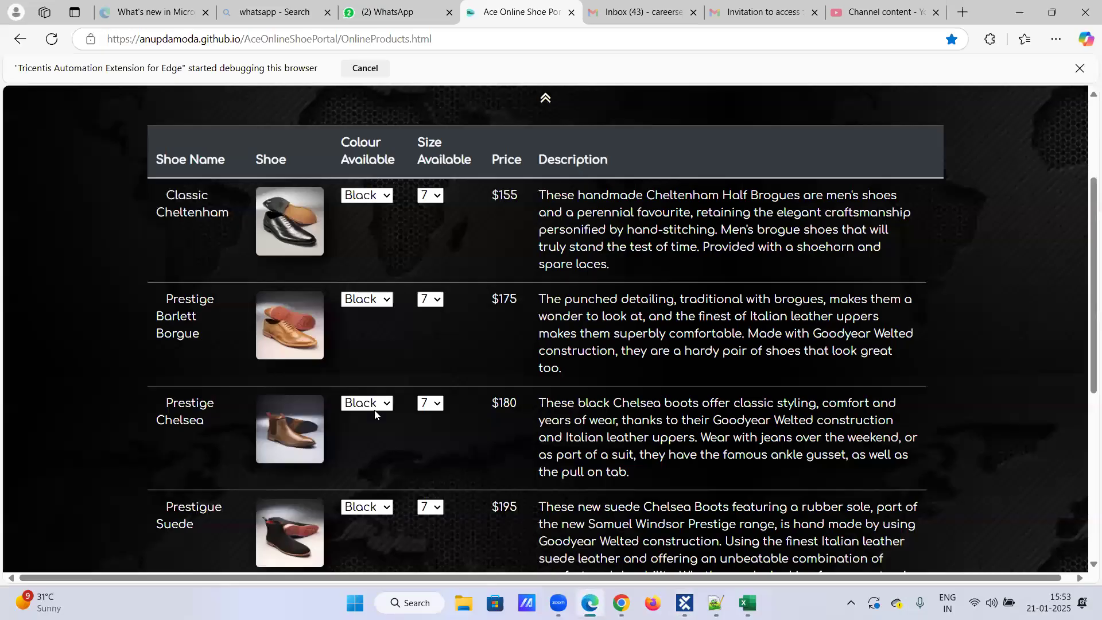
right_click(363, 307)
left_click(436, 548)
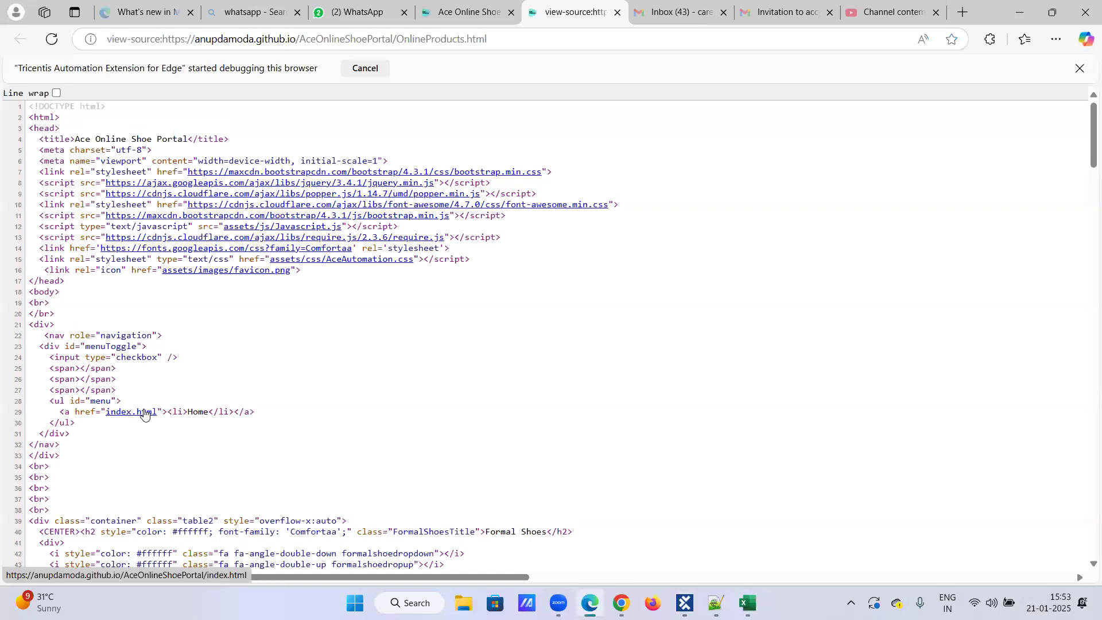
scroll(145, 411, "down", 4)
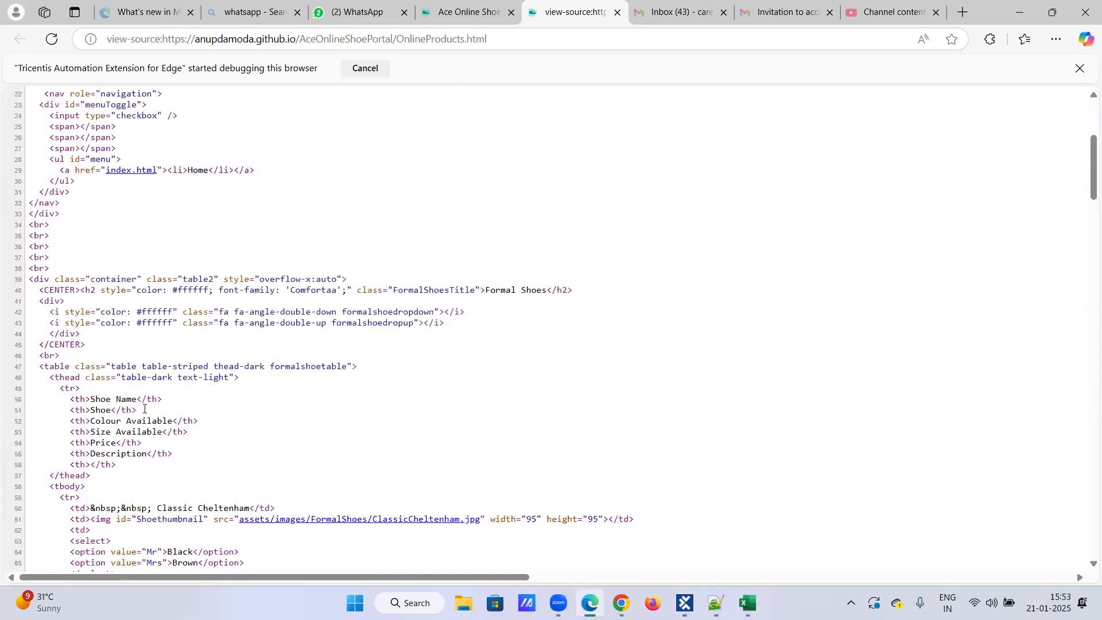
scroll(144, 410, "down", 3)
left_click_drag(172, 373, 198, 374)
key("ctrl+c")
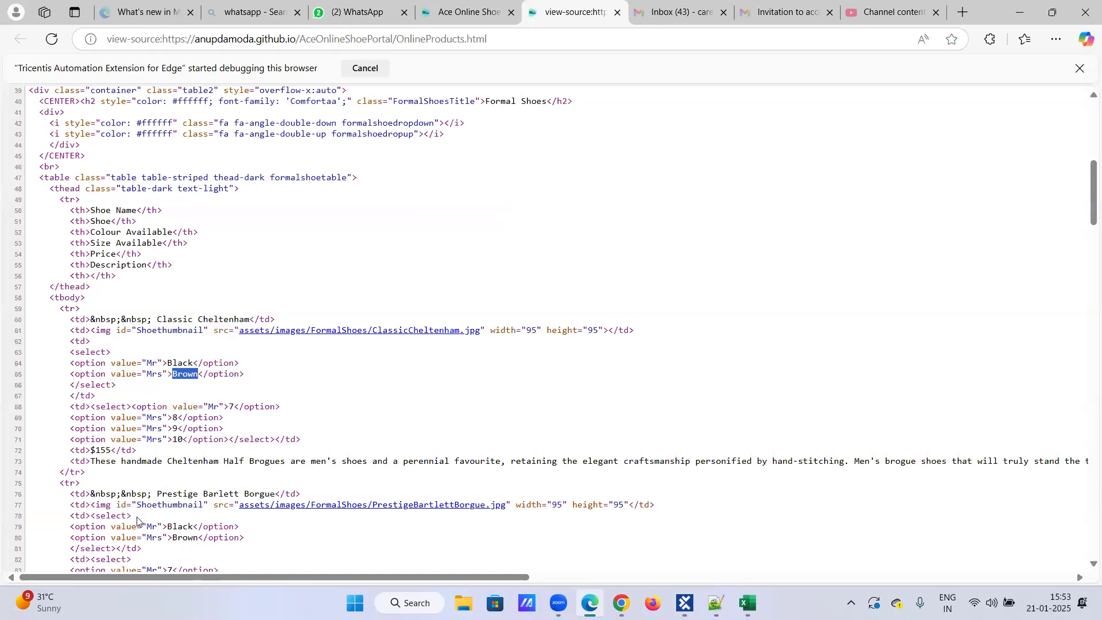
key("ctrl+shift+Tab")
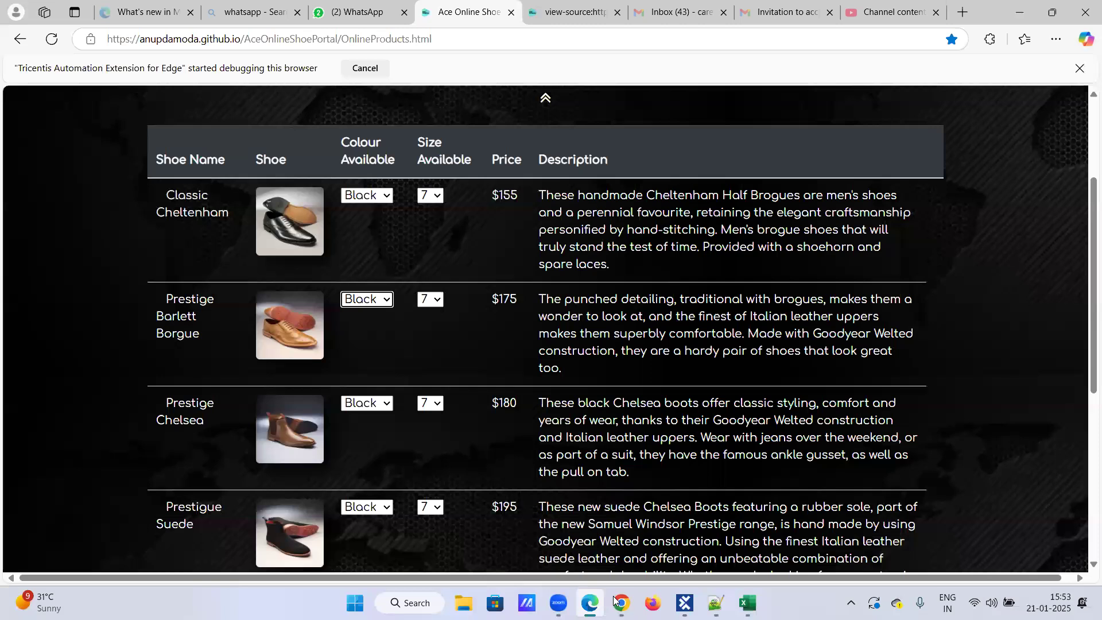
key("alt+Tab")
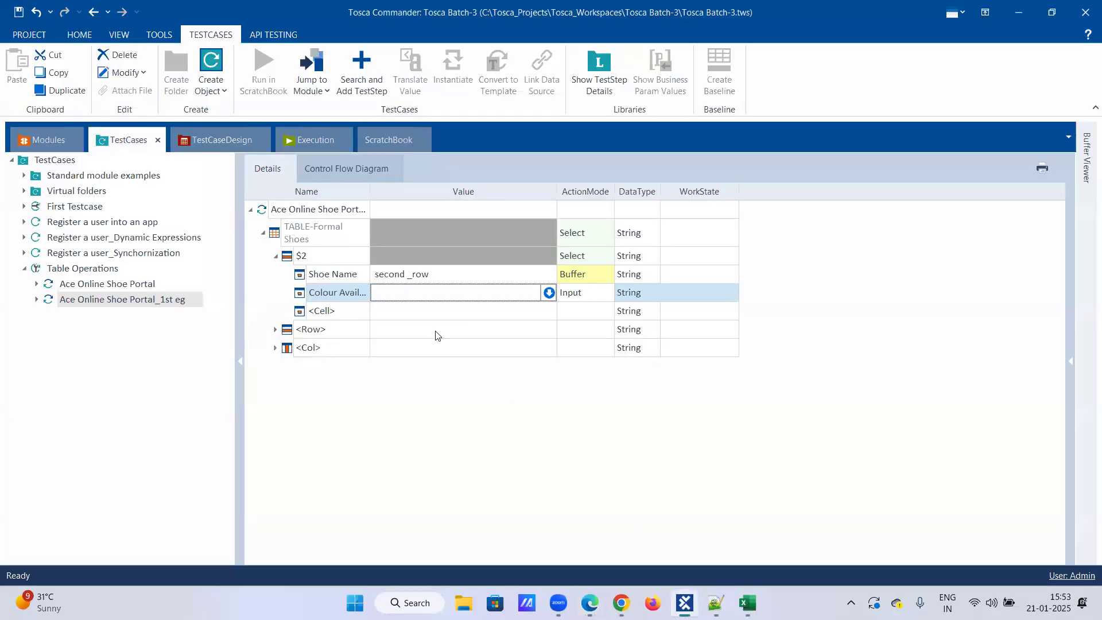
key("ctrl+v")
key("Return")
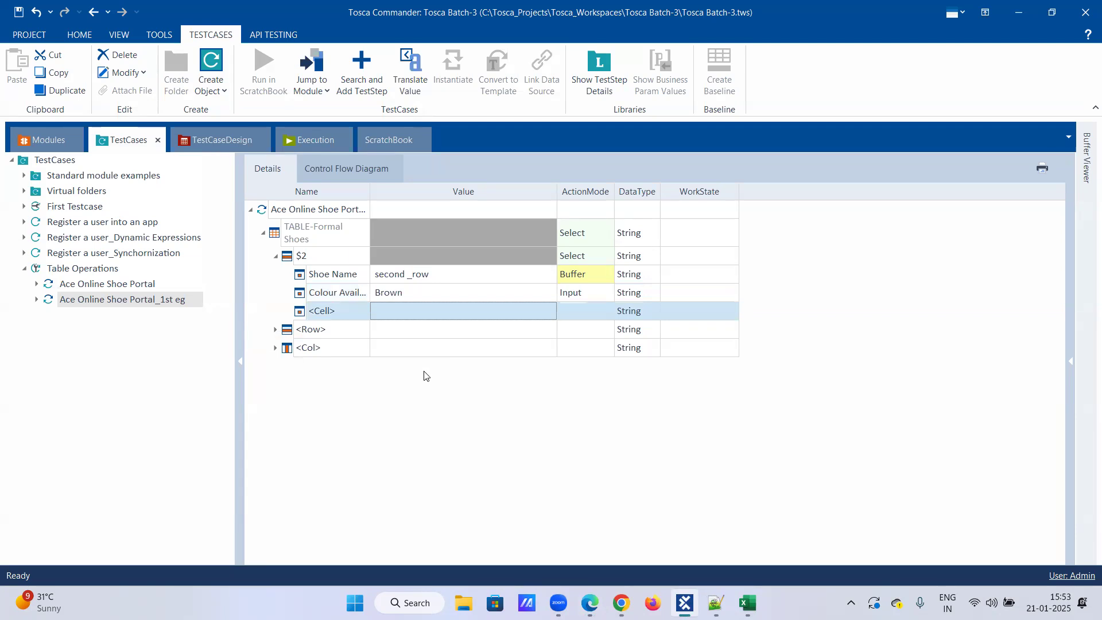
Add a Size Available cell under row $2 with action mode Input and value 10.
left_click(367, 310)
left_click(364, 311)
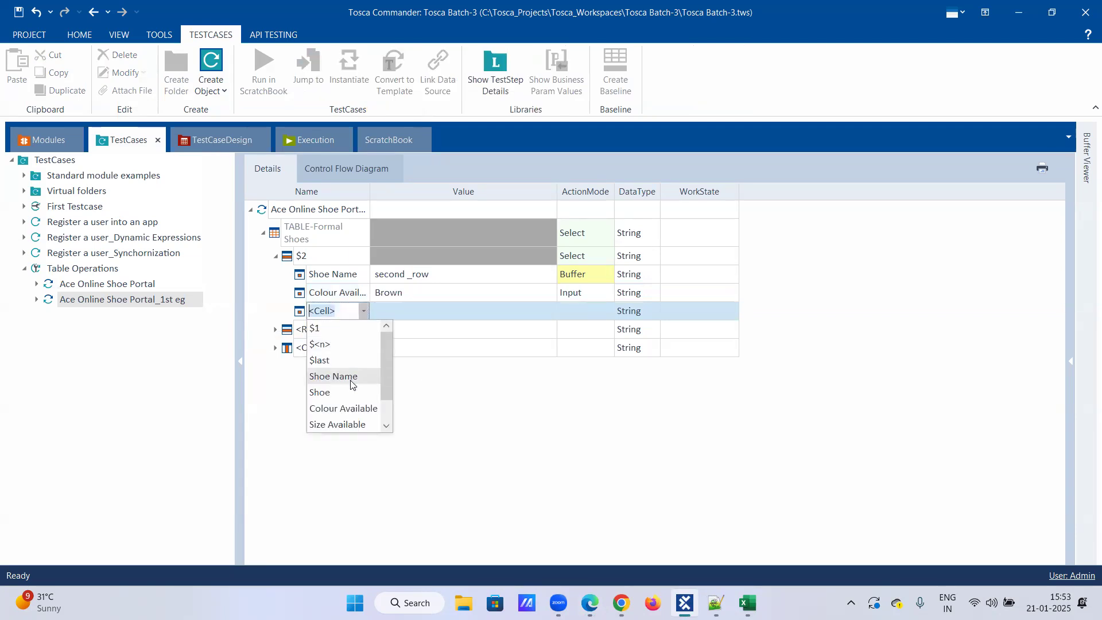
left_click(351, 425)
left_click(582, 313)
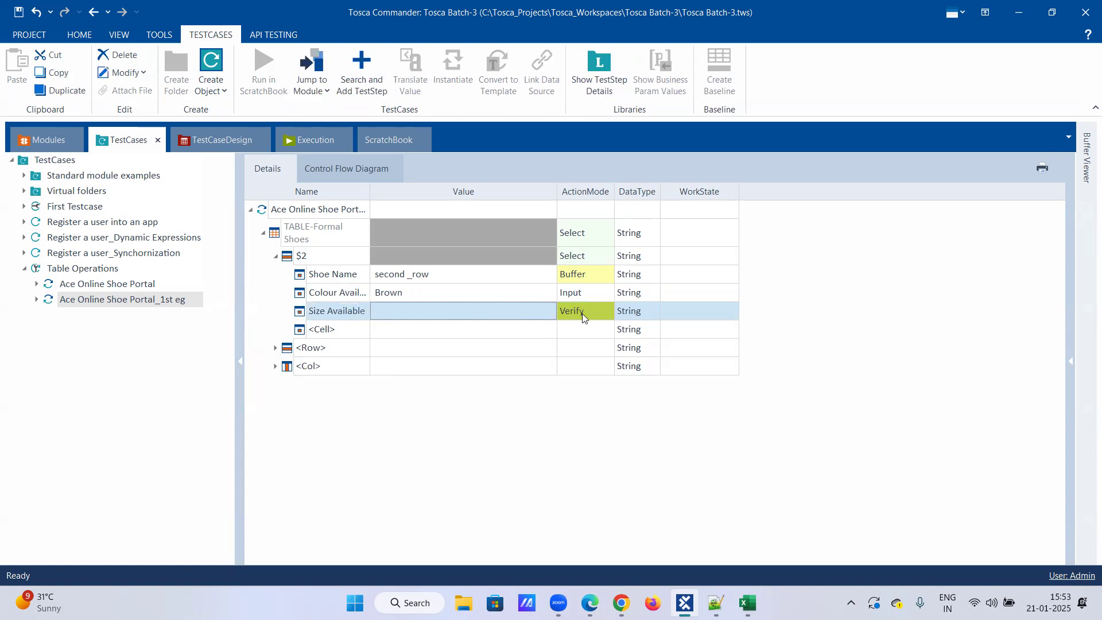
left_click(607, 311)
left_click(576, 326)
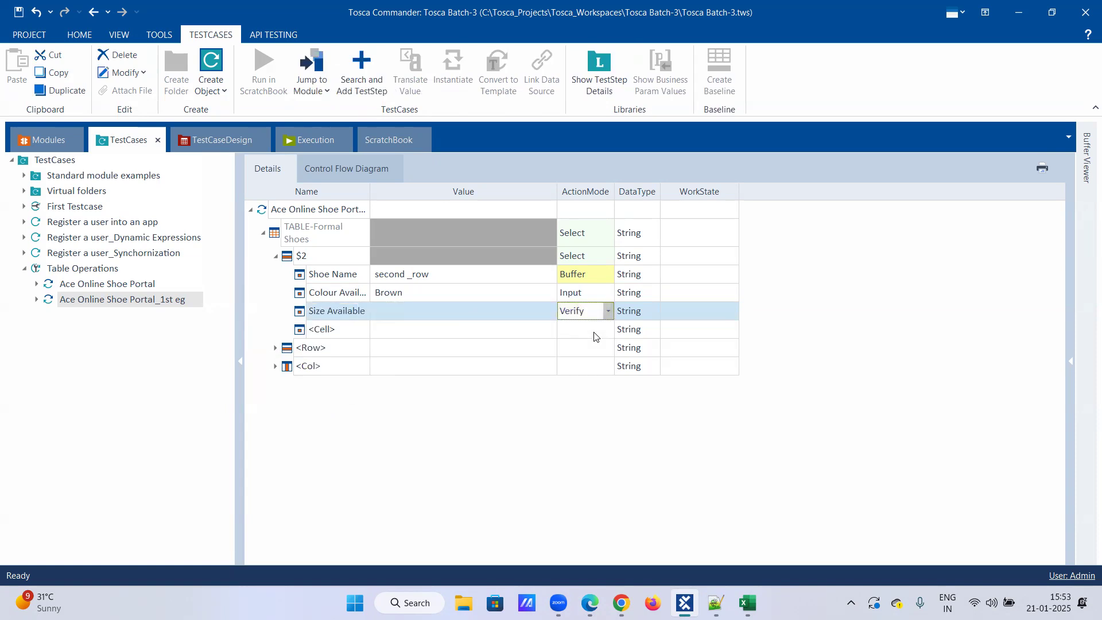
left_click(436, 315)
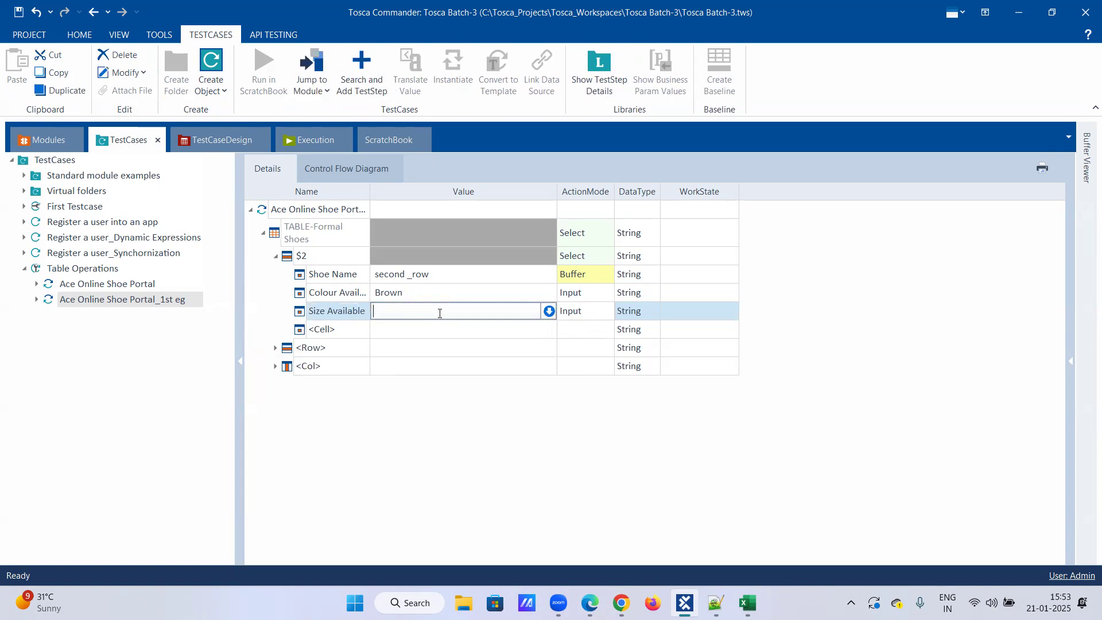
type("10")
key("Return")
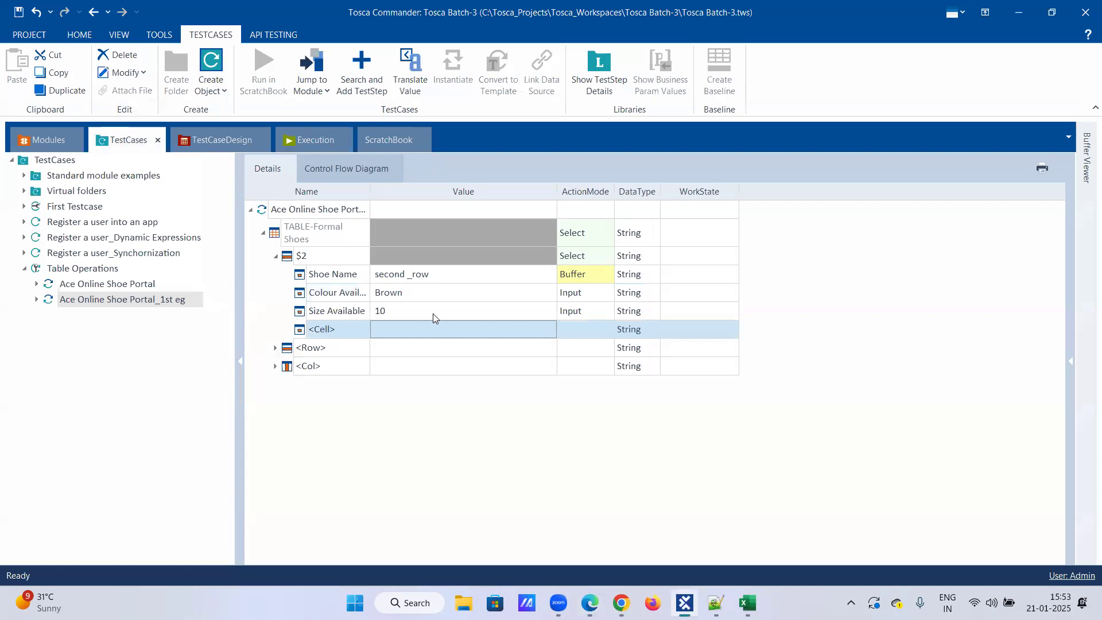
Assign the Price column to the next empty cell under row $2.
left_click(355, 332)
left_click(359, 335)
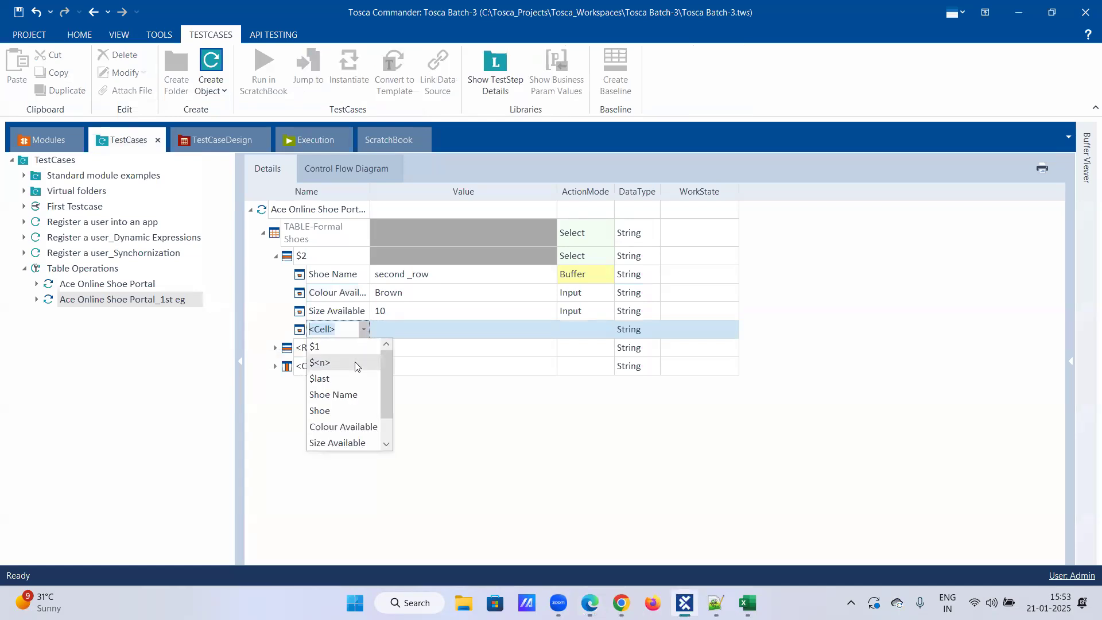
scroll(349, 424, "down", 1)
left_click(349, 425)
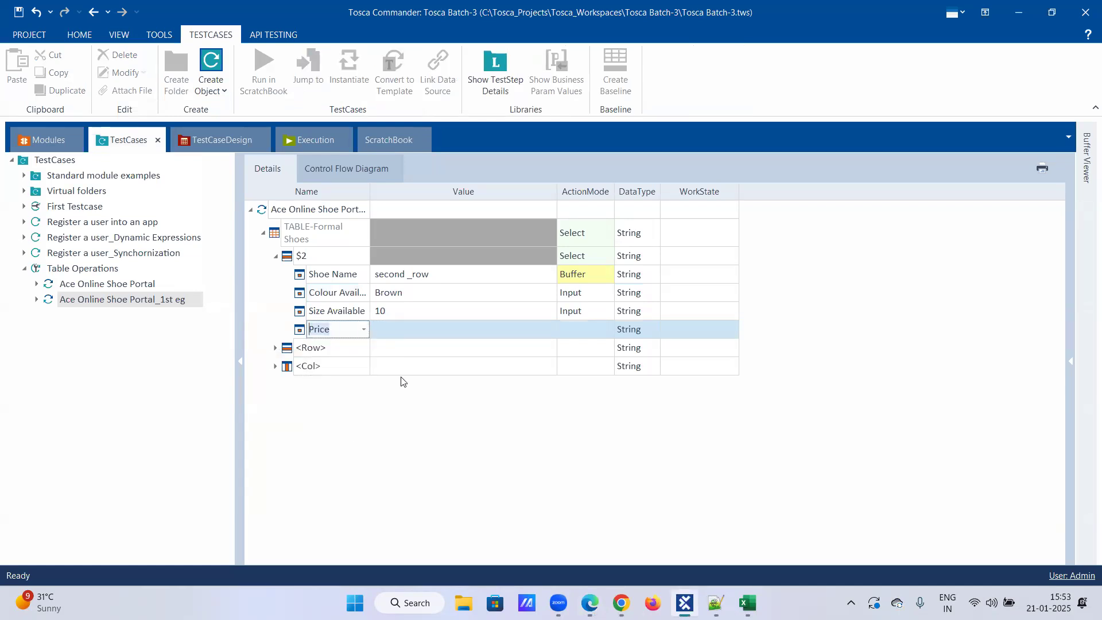
left_click(457, 329)
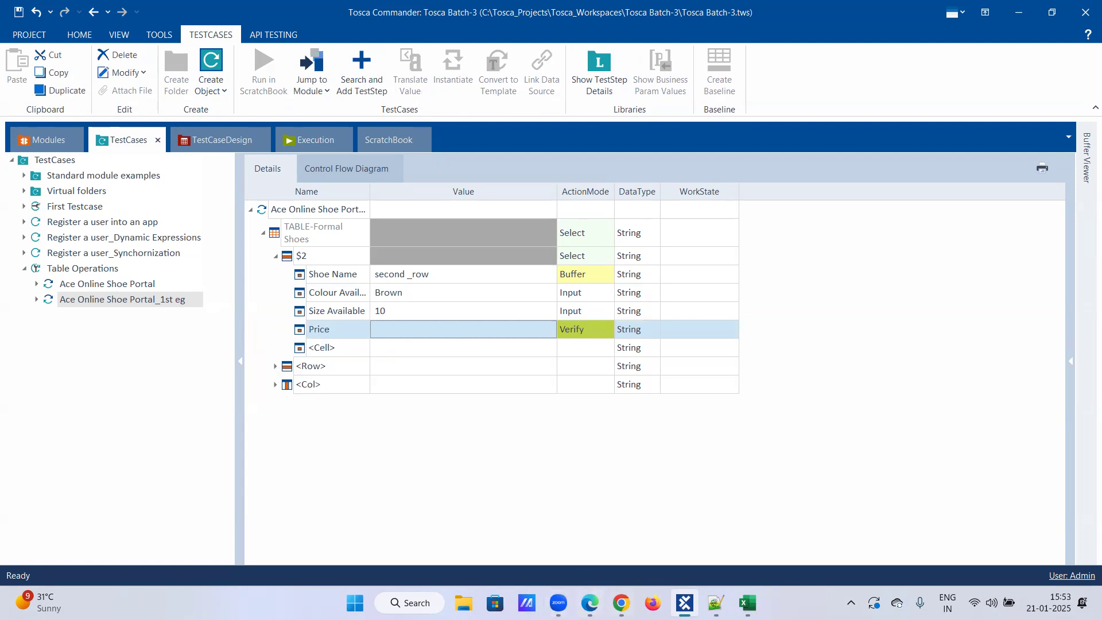
Copy the Prestige Barlett Borgue price from Edge and enter $175 as the Price cell's value in Tosca.
left_click(589, 602)
right_click(503, 300)
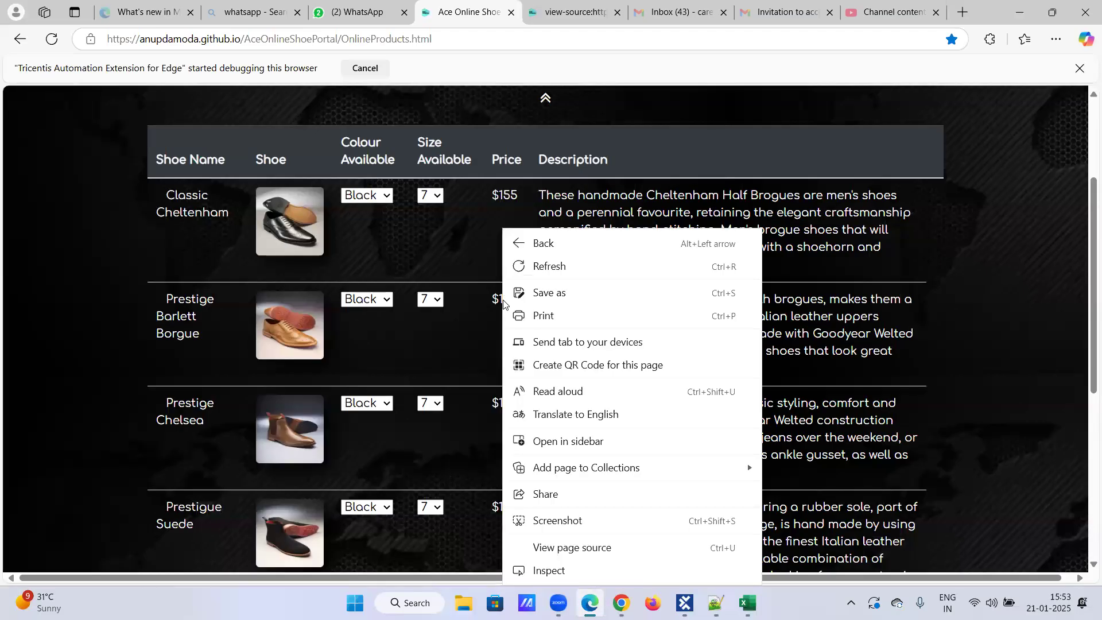
left_click(563, 547)
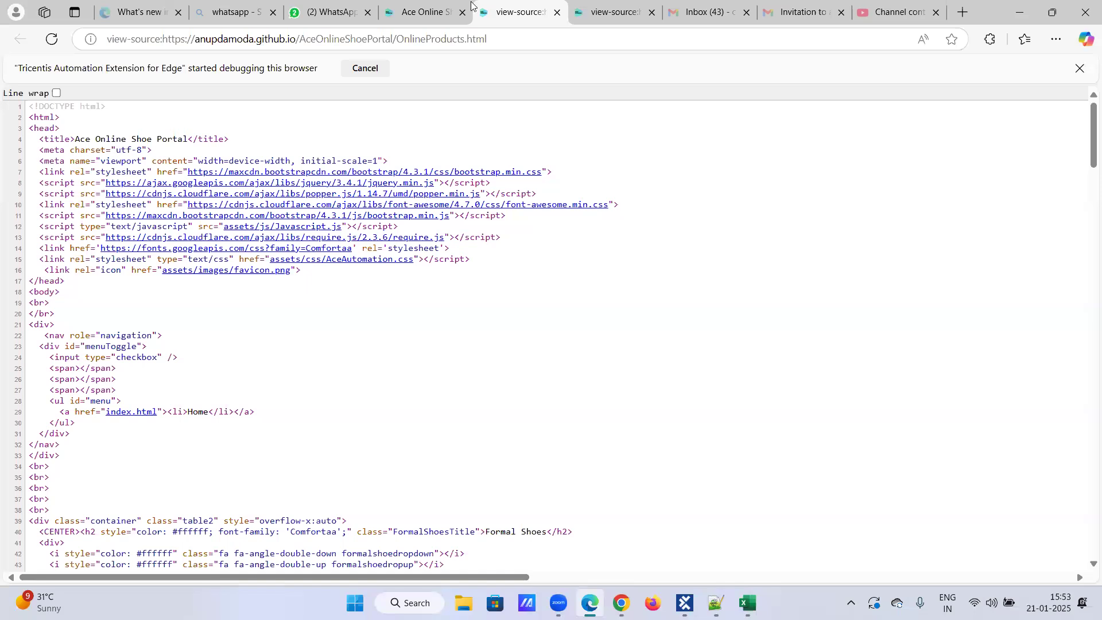
key("ctrl+shift+Tab")
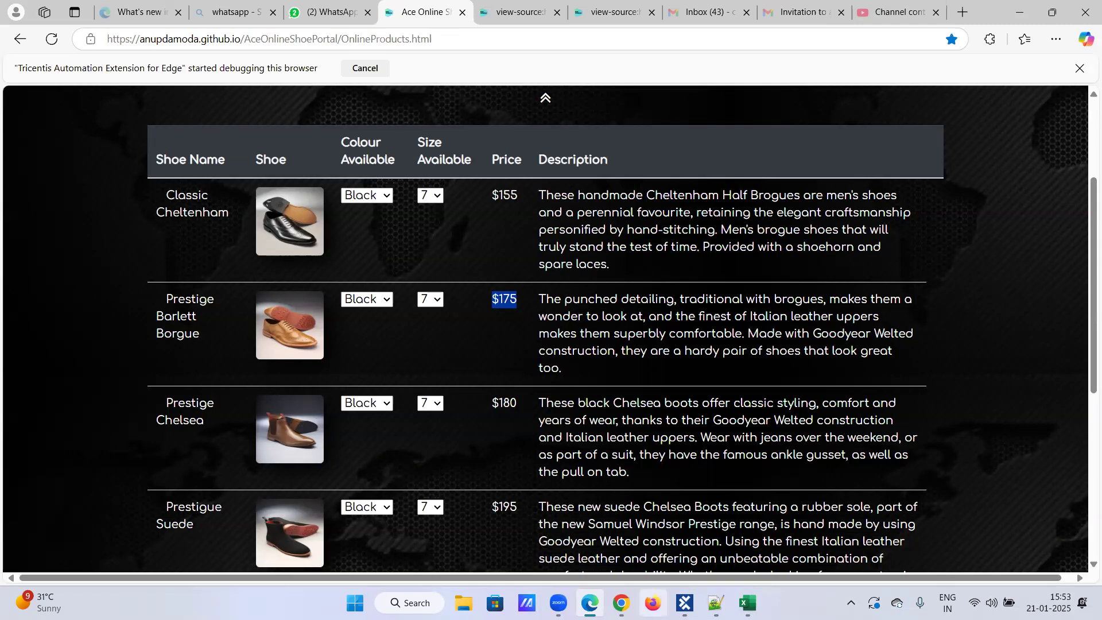
left_click(685, 602)
left_click(482, 332)
type("$175")
left_click(498, 347)
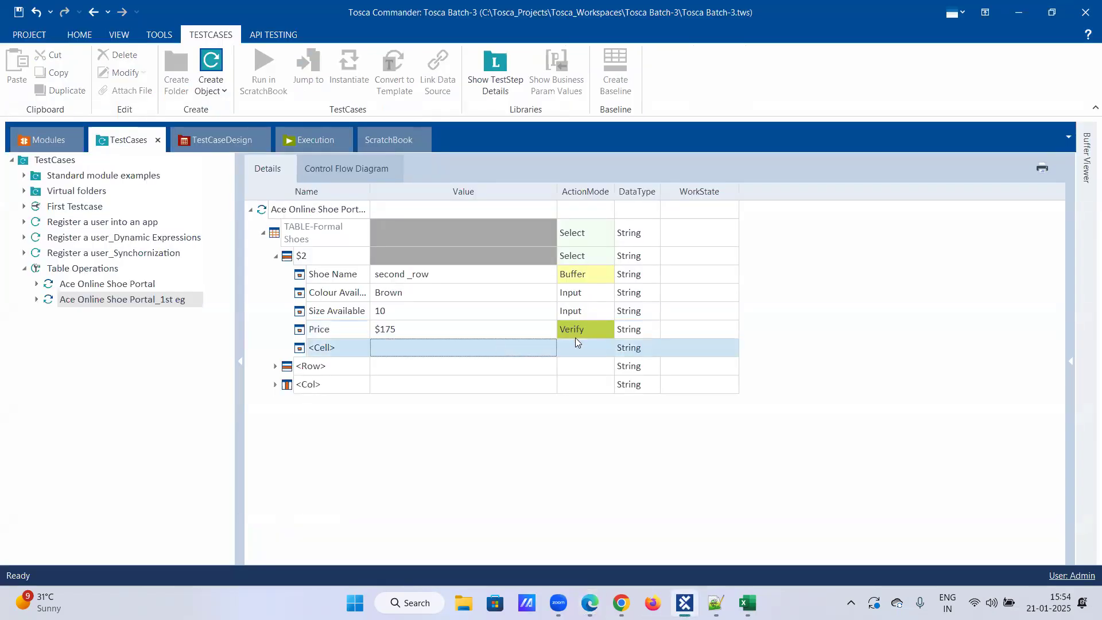
Add a Description cell under row $2 and set its action mode to Buffer.
left_click(344, 348)
left_click(363, 348)
left_click(360, 461)
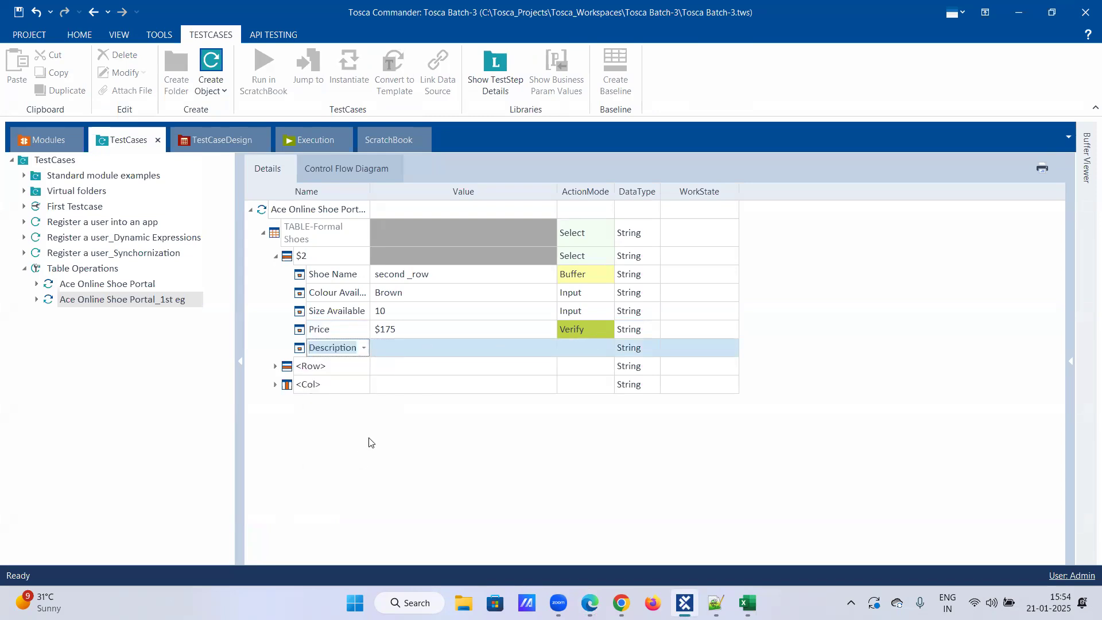
left_click(436, 347)
left_click(572, 347)
left_click(608, 347)
left_click(592, 397)
Name the Description cell's buffer shoe_Description.
left_click(496, 346)
left_click(497, 350)
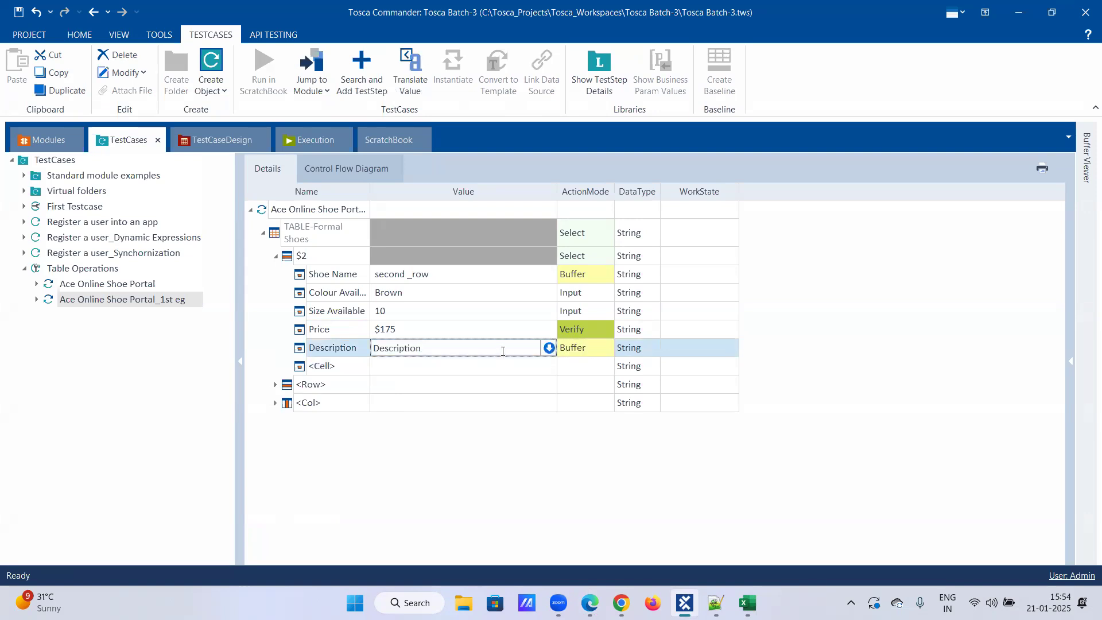
type("Shoe")
key("BackSpace")
key("BackSpace")
key("BackSpace")
key("BackSpace")
key("BackSpace")
key("BackSpace")
key("BackSpace")
key("BackSpace")
key("BackSpace")
key("BackSpace")
key("BackSpace")
key("BackSpace")
key("BackSpace")
key("BackSpace")
key("BackSpace")
type("shoe_Description")
key("Return")
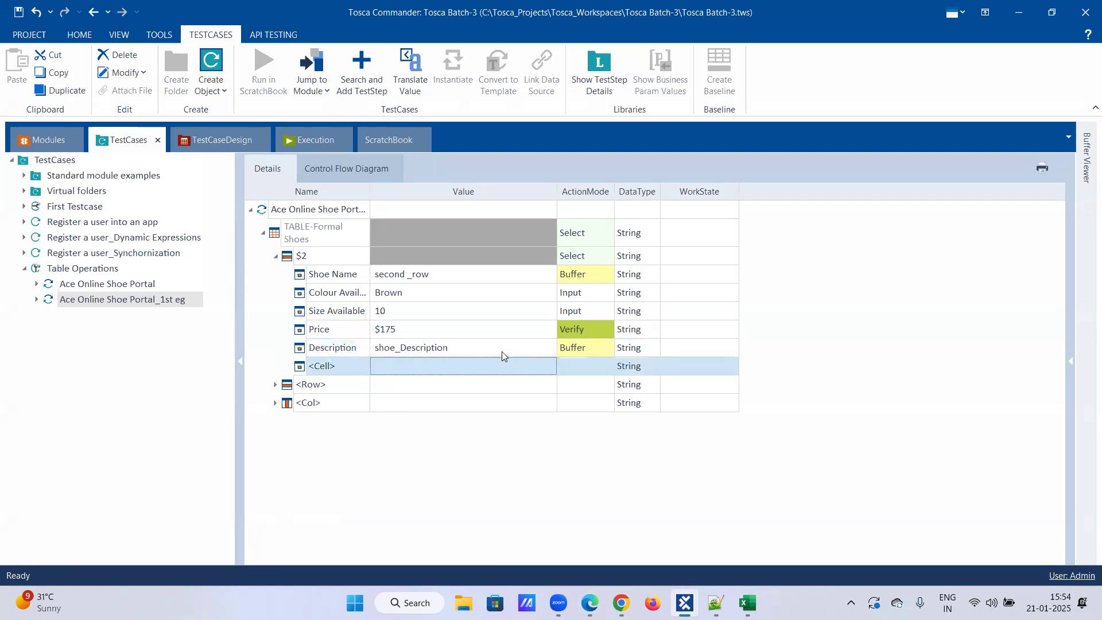
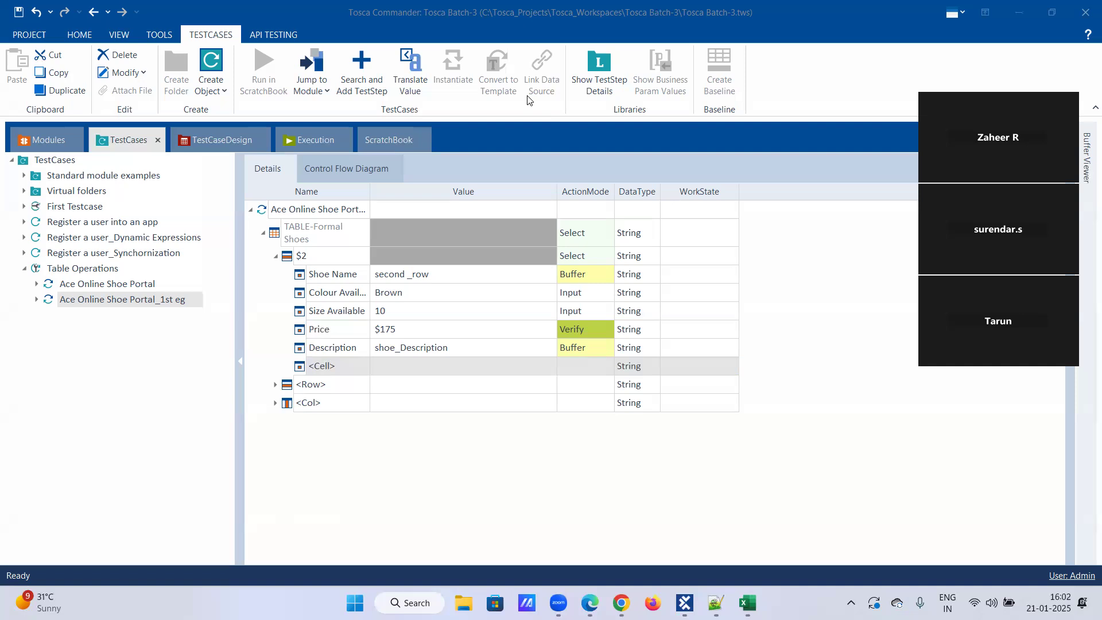
Save the changes made to the Ace Online Shoe Portal_1st eg test step in the workspace.
left_click(9, 11)
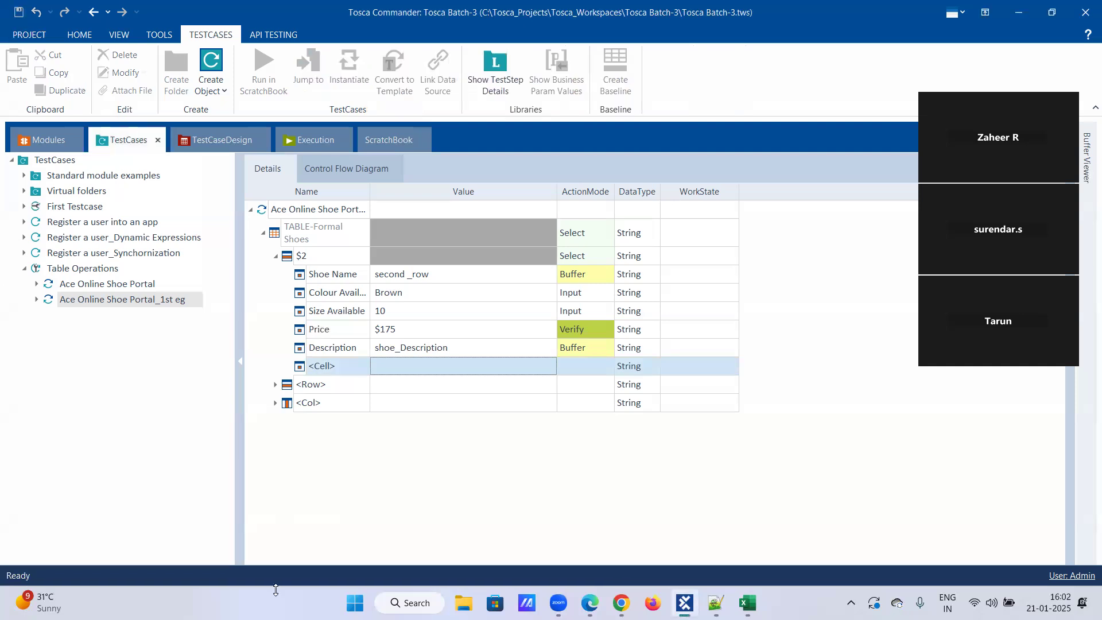